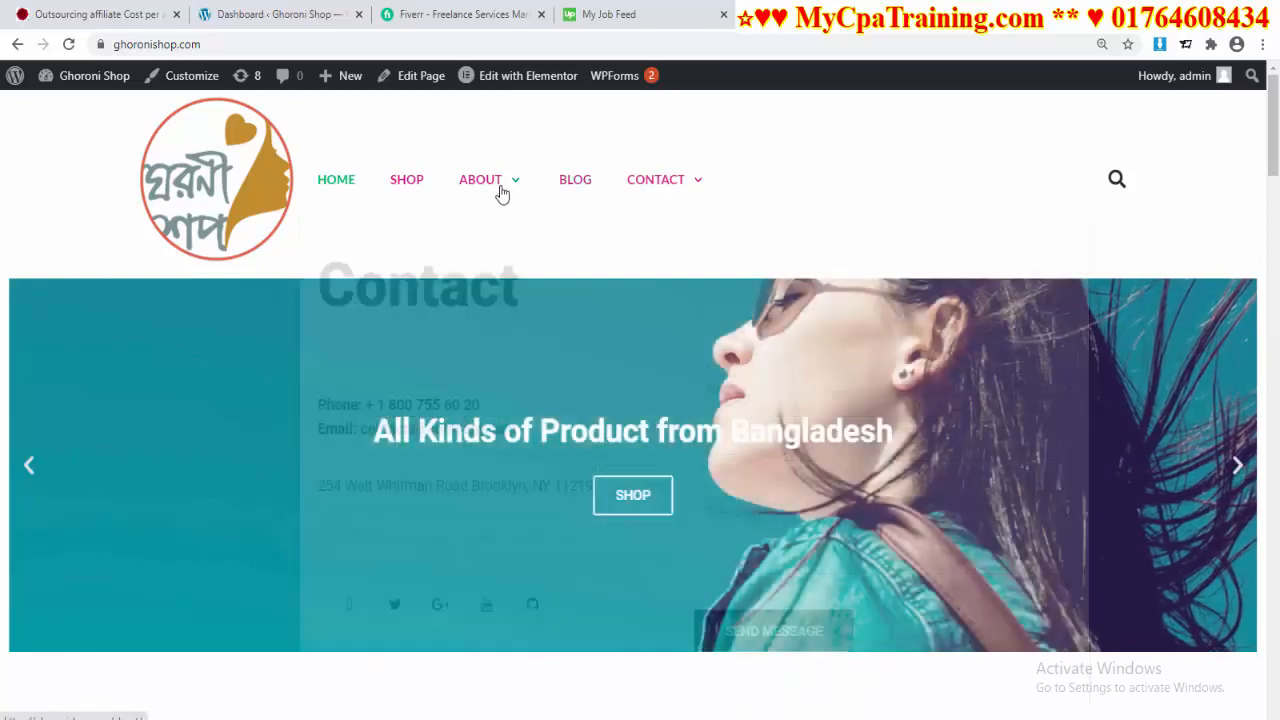
Examine the installed plugins list for Elementor, Elementor Pro and Clever Mega Menu for Elementor.
{"action": "mouse_move", "coordinate": [502, 193]}
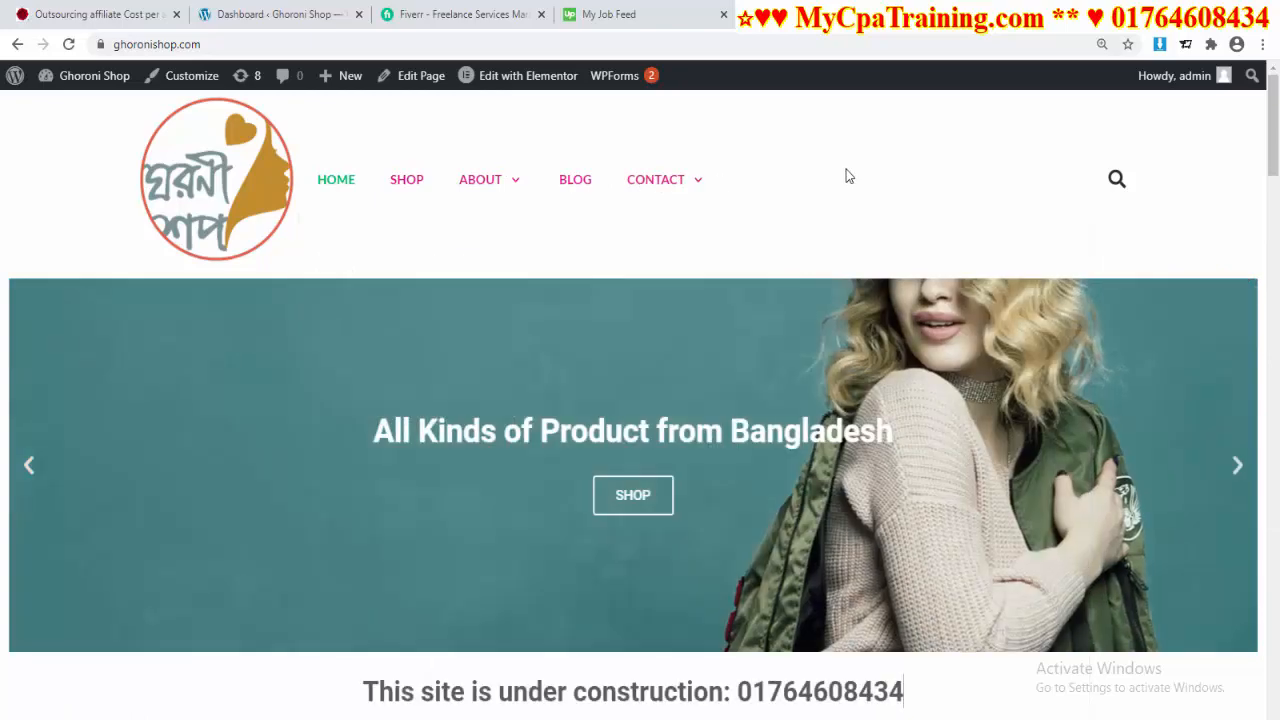
{"action": "mouse_move", "coordinate": [651, 189]}
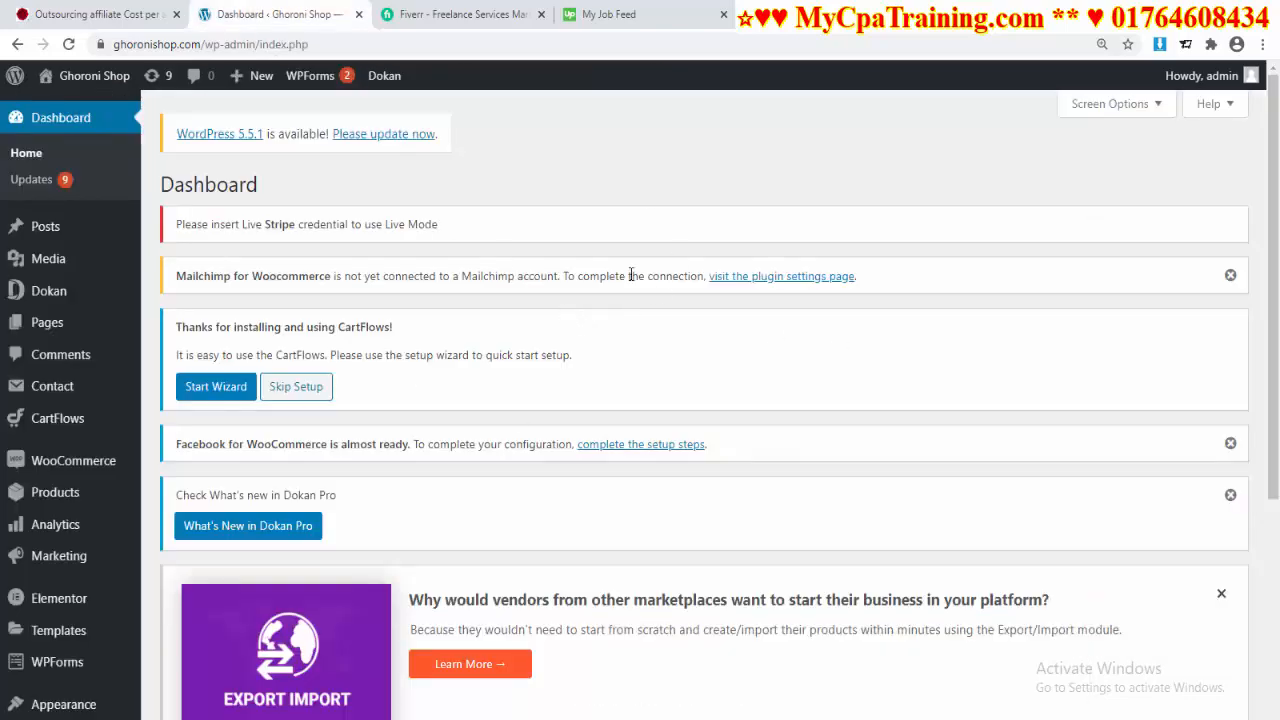
{"action": "scroll", "coordinate": [617, 345], "scroll_direction": "down", "scroll_amount": 3}
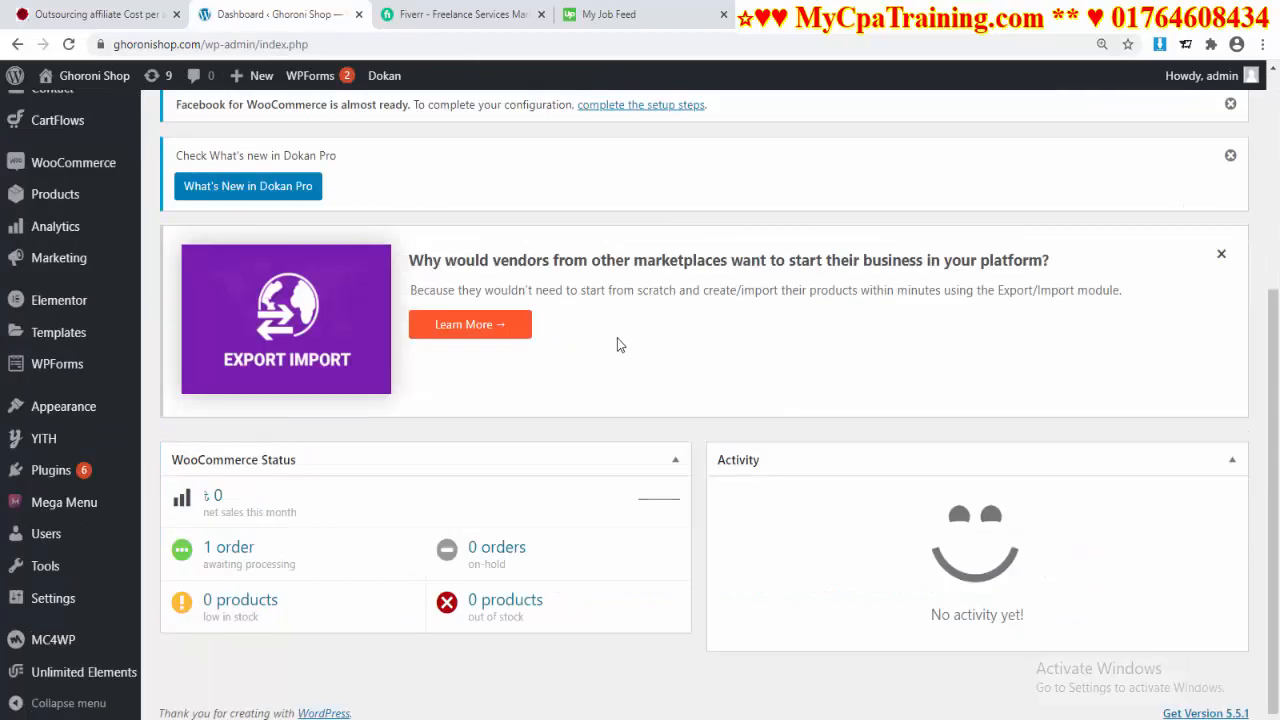
{"action": "left_click", "coordinate": [52, 472]}
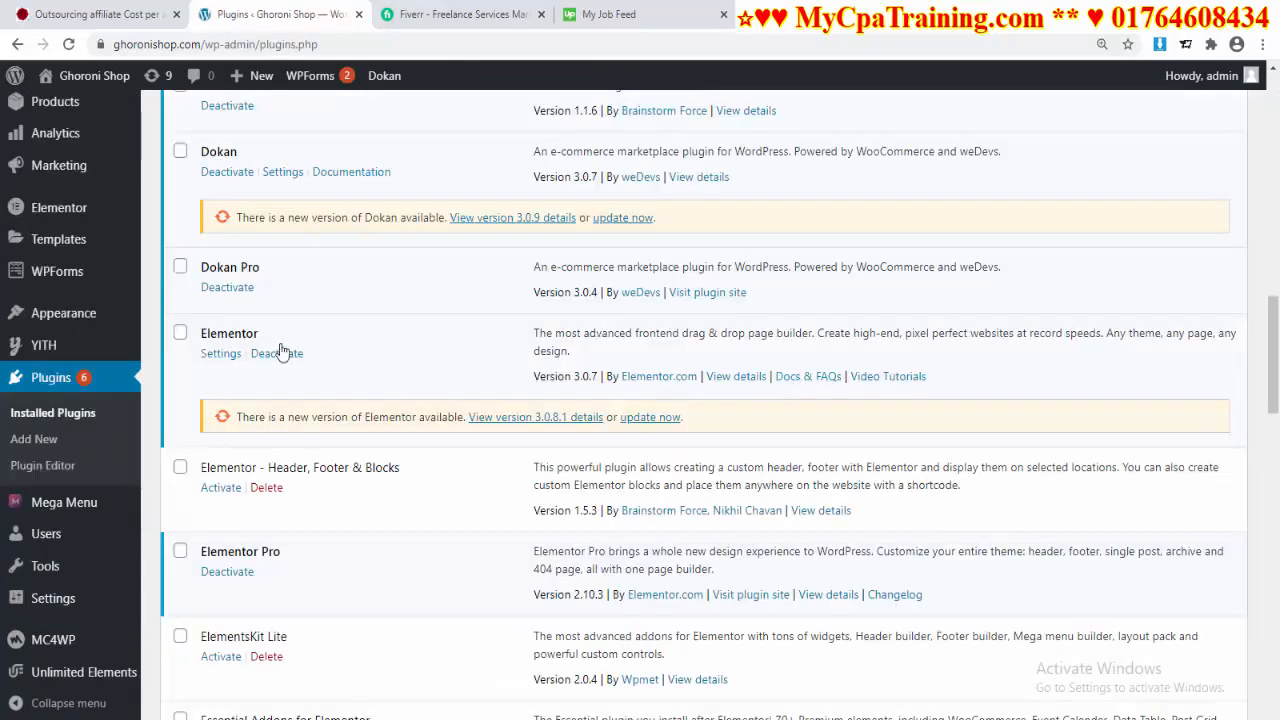
{"action": "left_click_drag", "start_coordinate": [257, 333], "coordinate": [200, 333]}
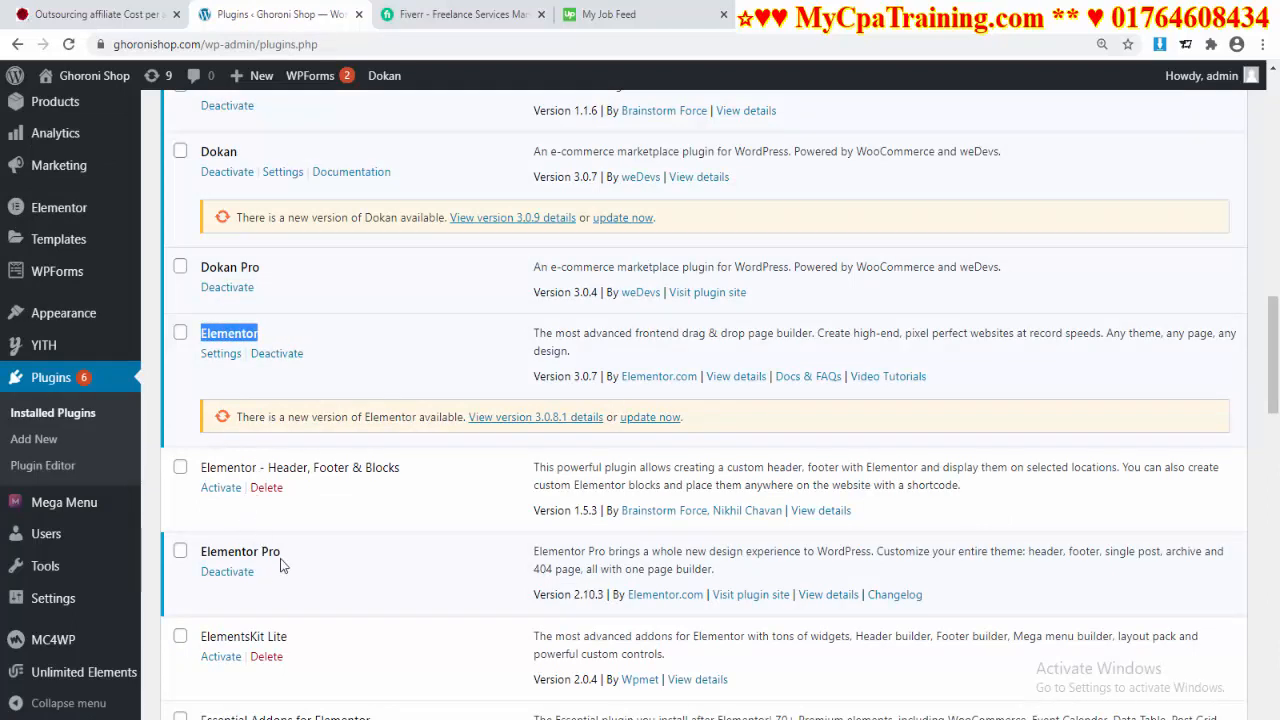
{"action": "left_click_drag", "start_coordinate": [282, 553], "coordinate": [200, 551]}
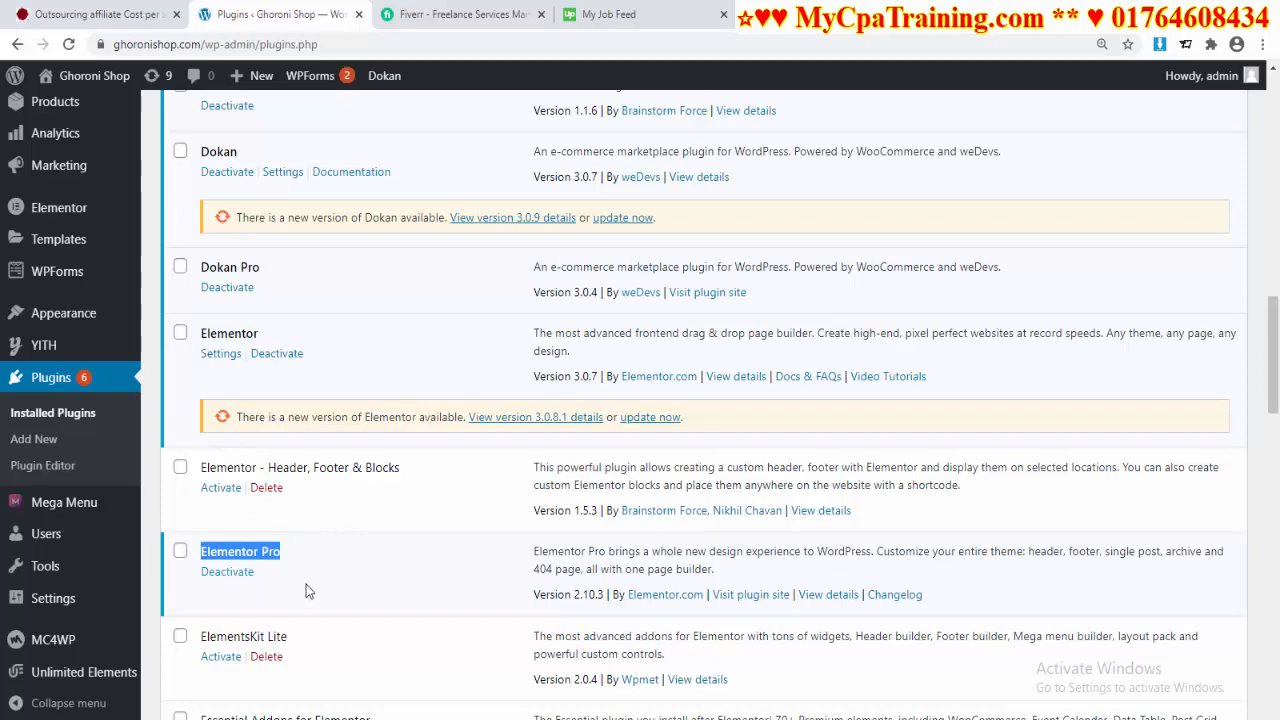
{"action": "scroll", "coordinate": [417, 528], "scroll_direction": "up", "scroll_amount": 4}
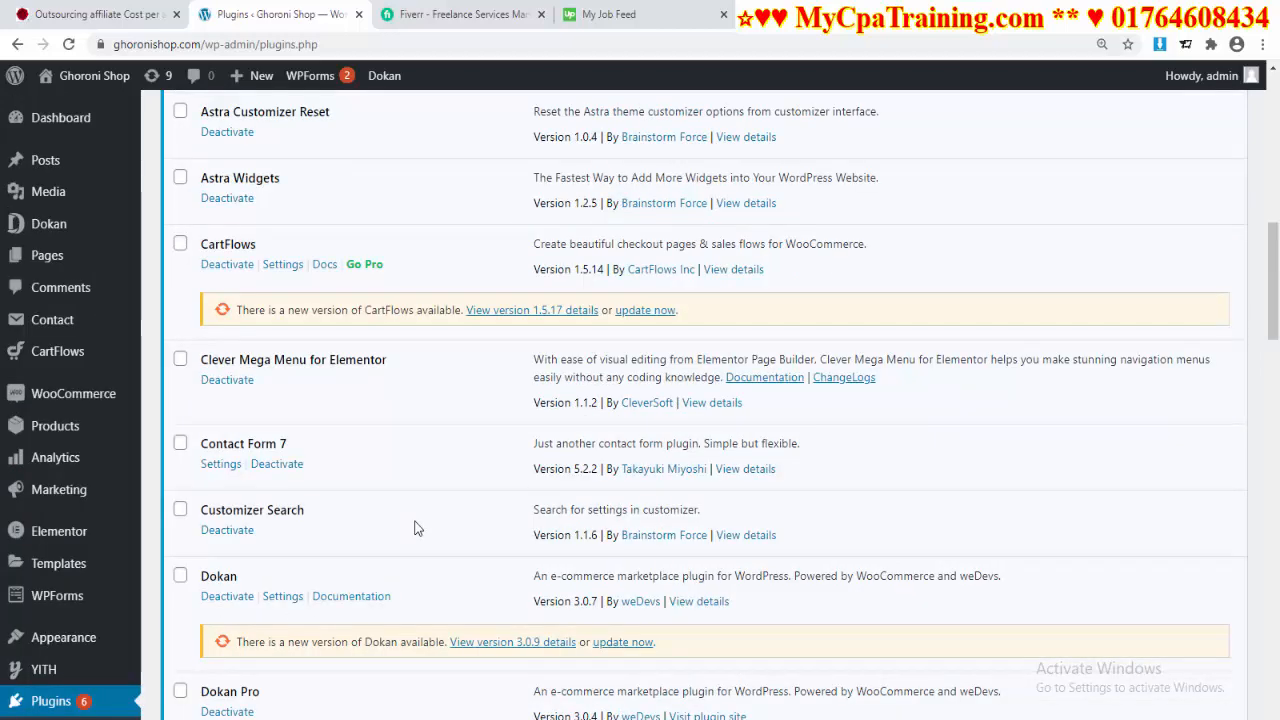
{"action": "mouse_move", "coordinate": [215, 362]}
{"action": "left_mouse_down"}
{"action": "mouse_move", "coordinate": [440, 372]}
{"action": "mouse_move", "coordinate": [337, 360]}
{"action": "mouse_move", "coordinate": [198, 375]}
{"action": "left_mouse_up"}
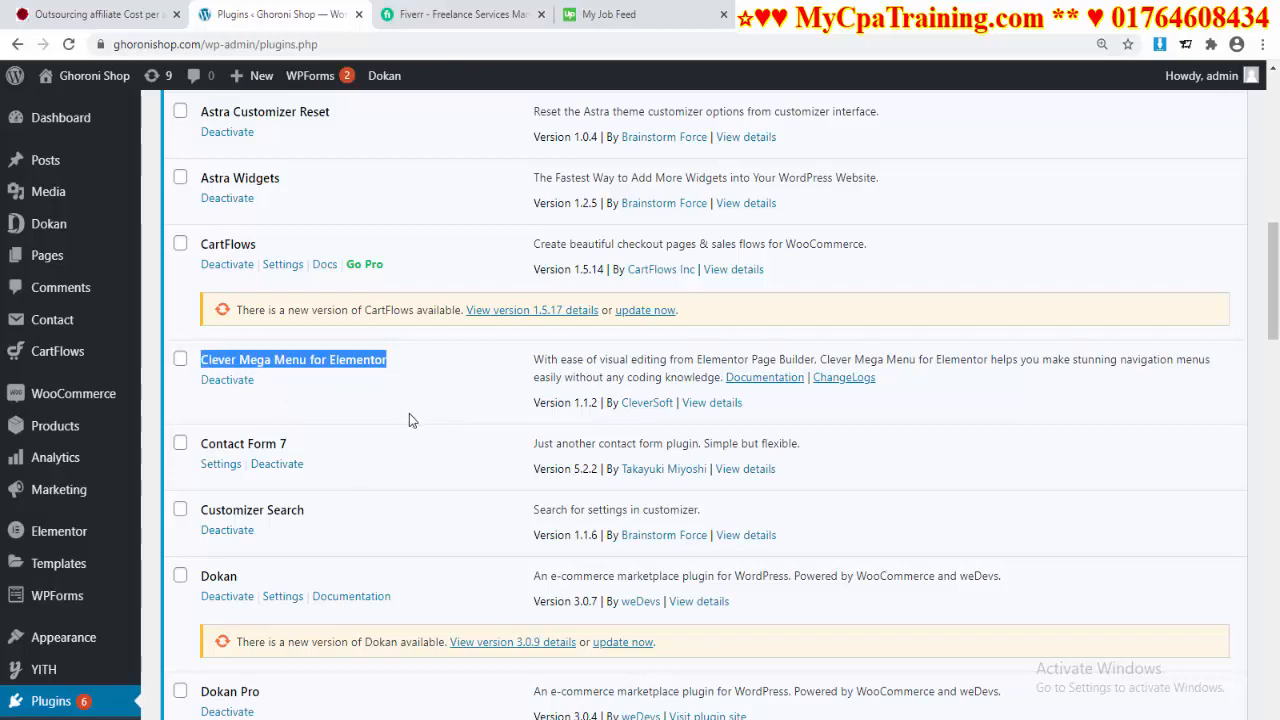
{"action": "scroll", "coordinate": [315, 460], "scroll_direction": "down", "scroll_amount": 3}
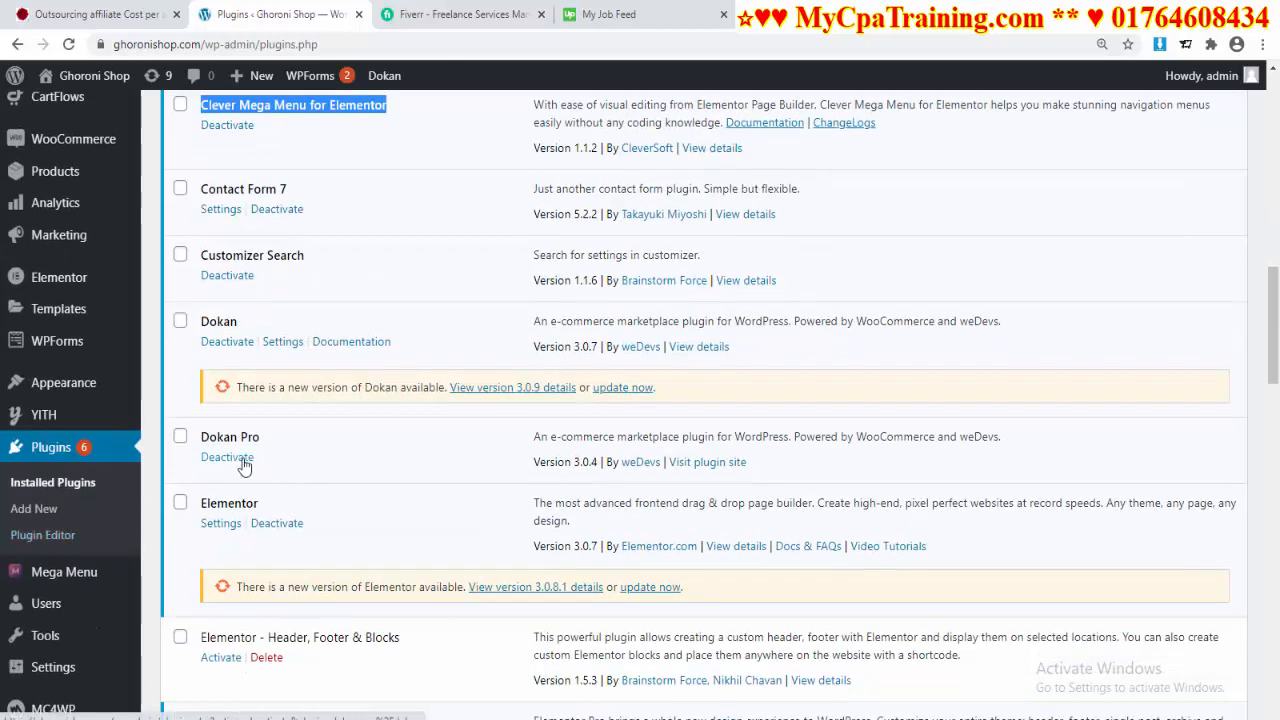
{"action": "scroll", "coordinate": [260, 405], "scroll_direction": "up", "scroll_amount": 3}
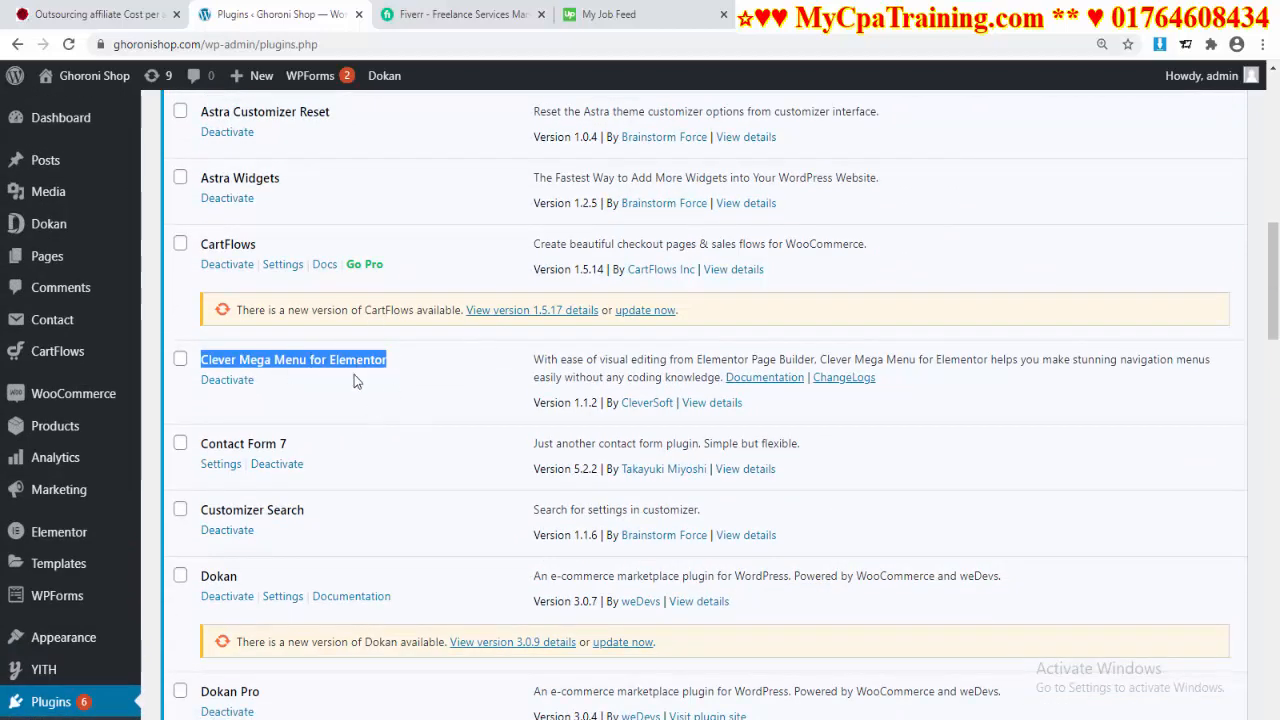
Search the plugins available for installation for "Clever Mega".
{"action": "scroll", "coordinate": [352, 400], "scroll_direction": "up", "scroll_amount": 10}
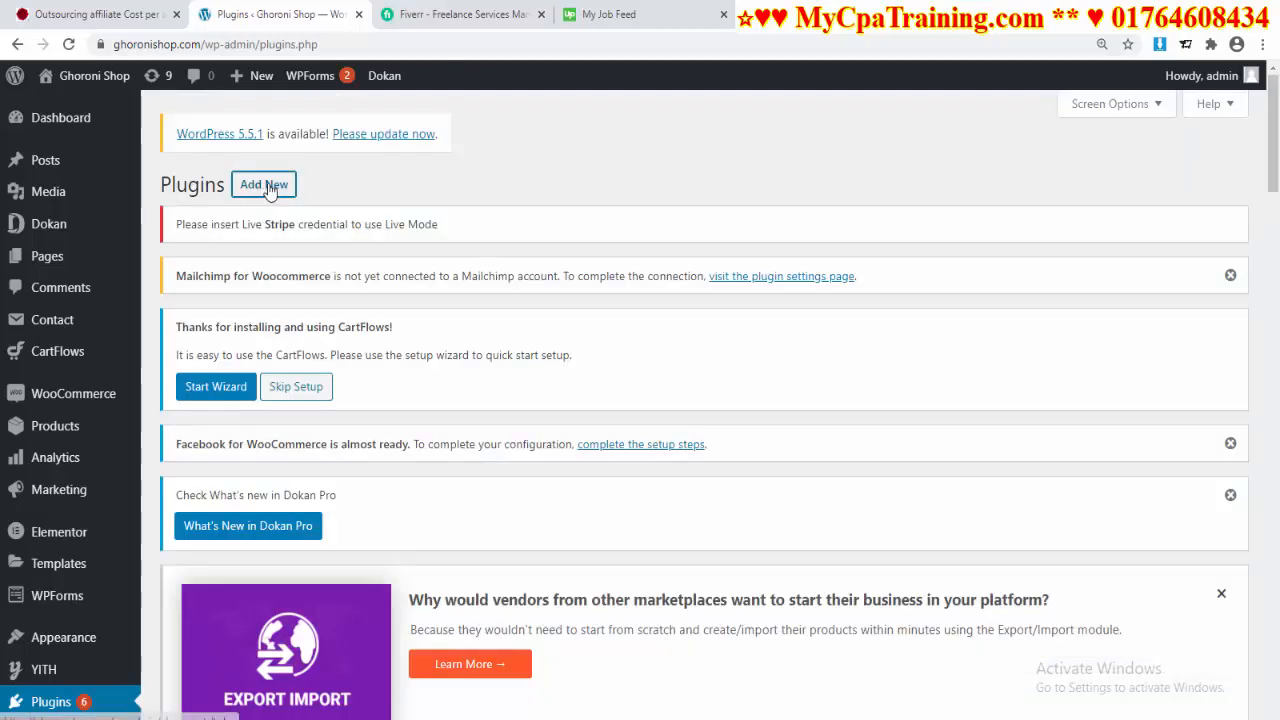
{"action": "left_click", "coordinate": [268, 177]}
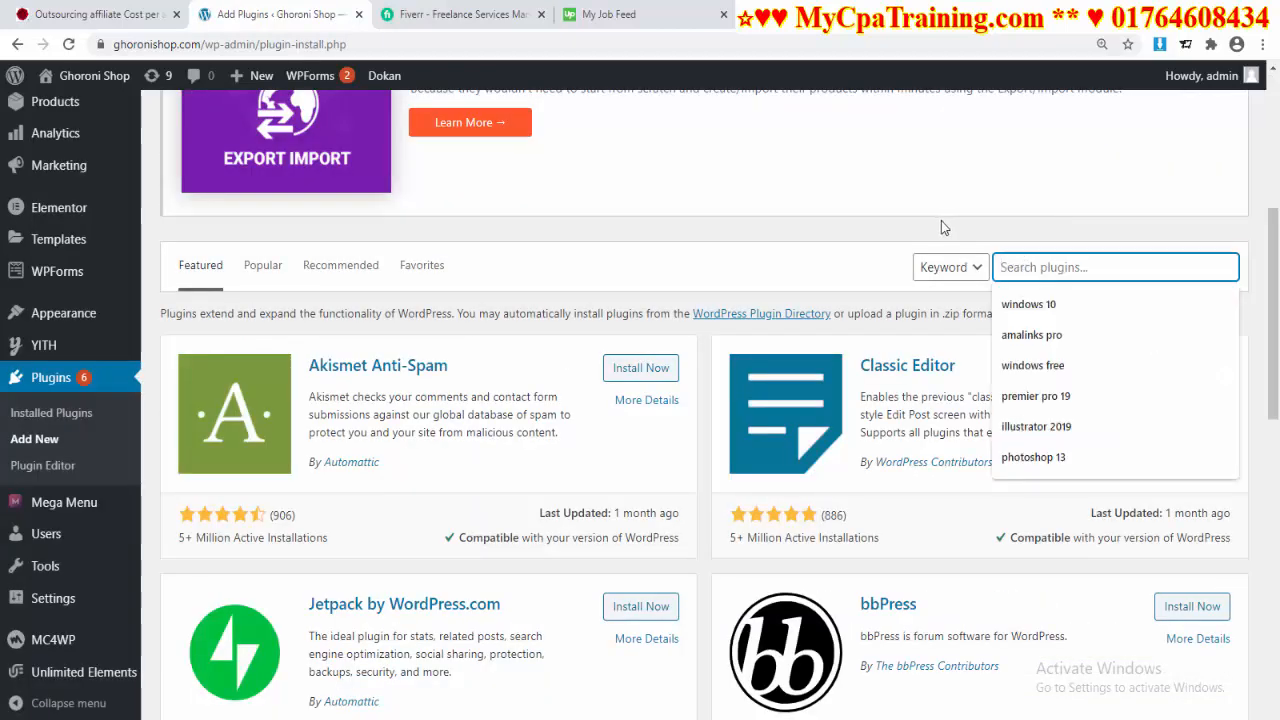
{"action": "type", "text": "Clever Mega"}
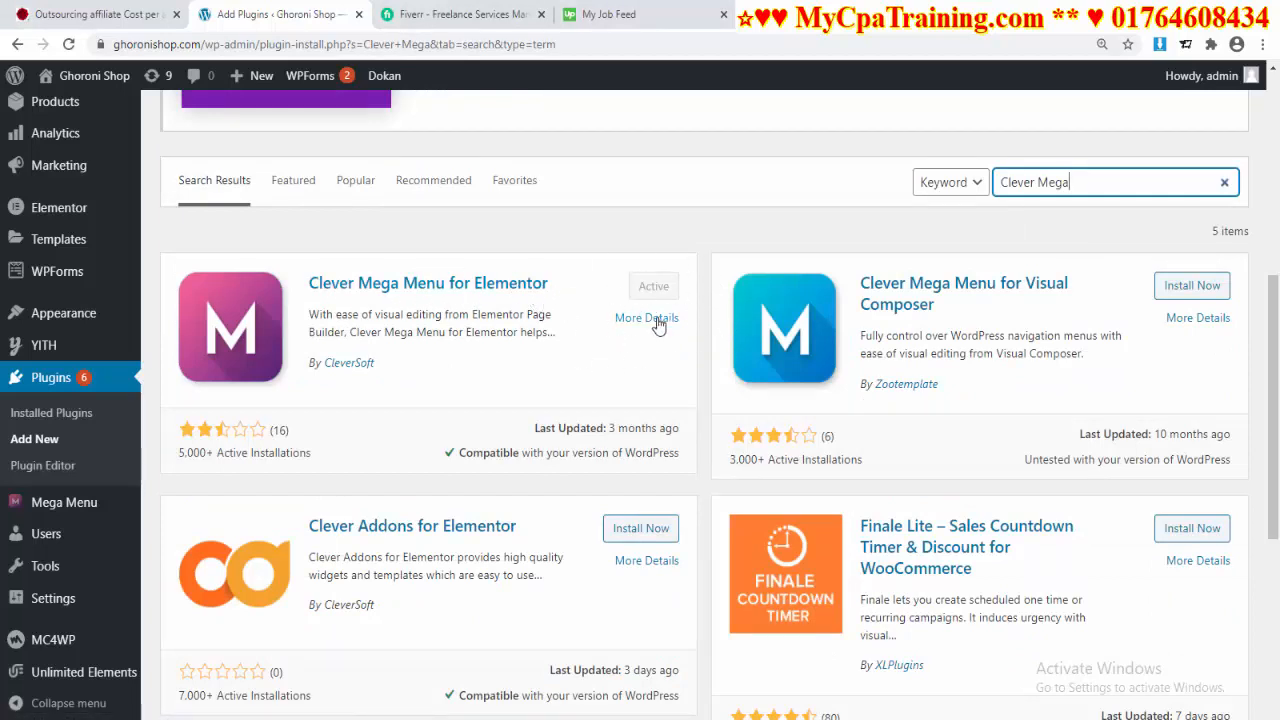
{"action": "scroll", "coordinate": [602, 343], "scroll_direction": "up", "scroll_amount": 5}
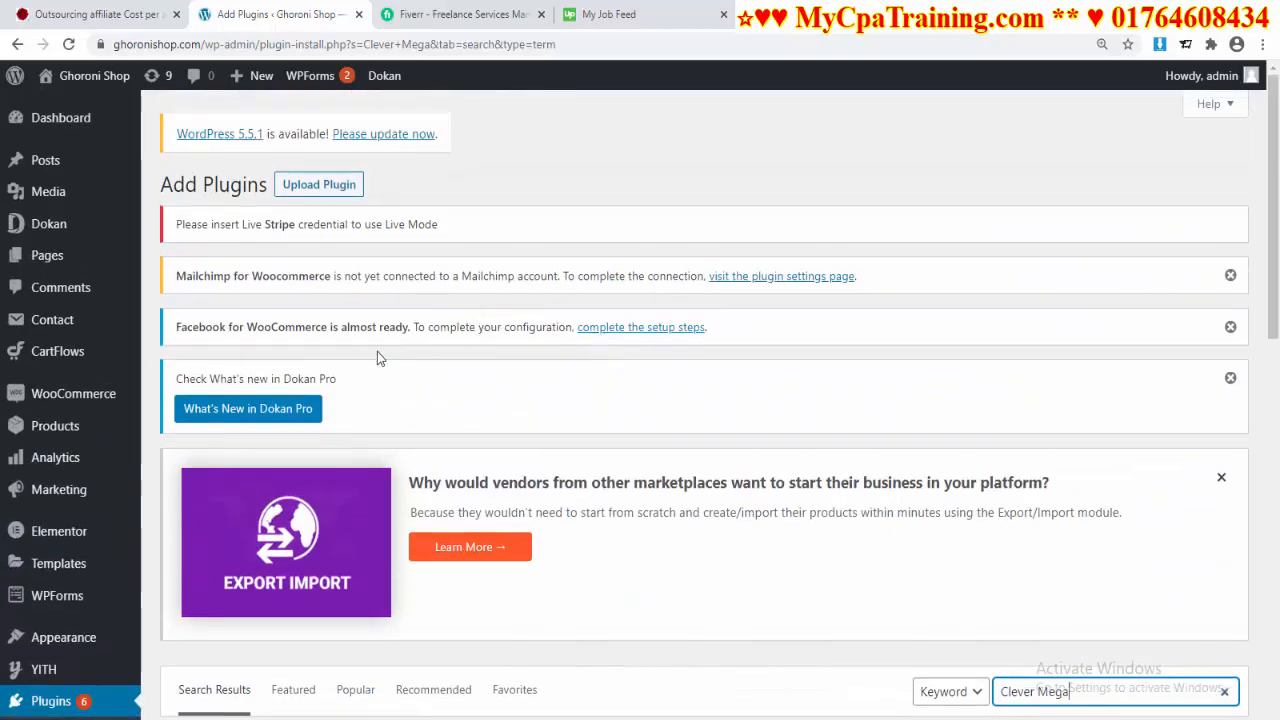
Open the Header templates of the Theme Builder.
{"action": "scroll", "coordinate": [210, 370], "scroll_direction": "down", "scroll_amount": 2}
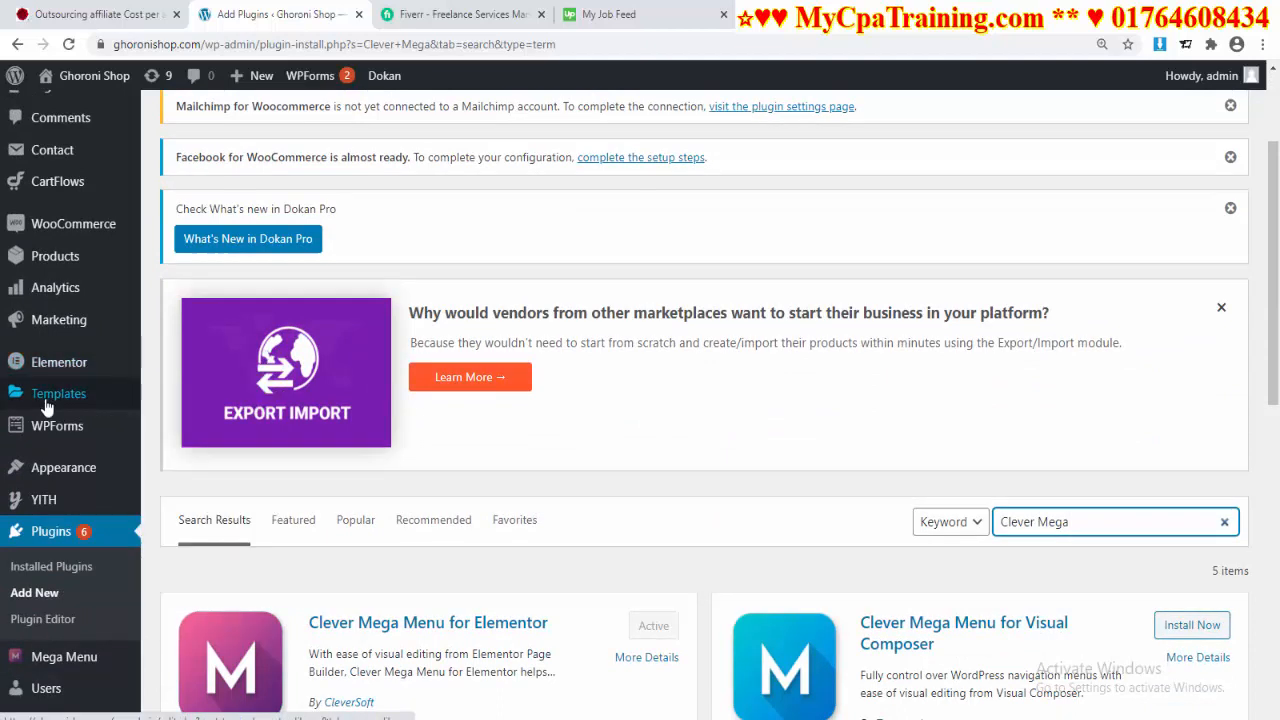
{"action": "mouse_move", "coordinate": [80, 406]}
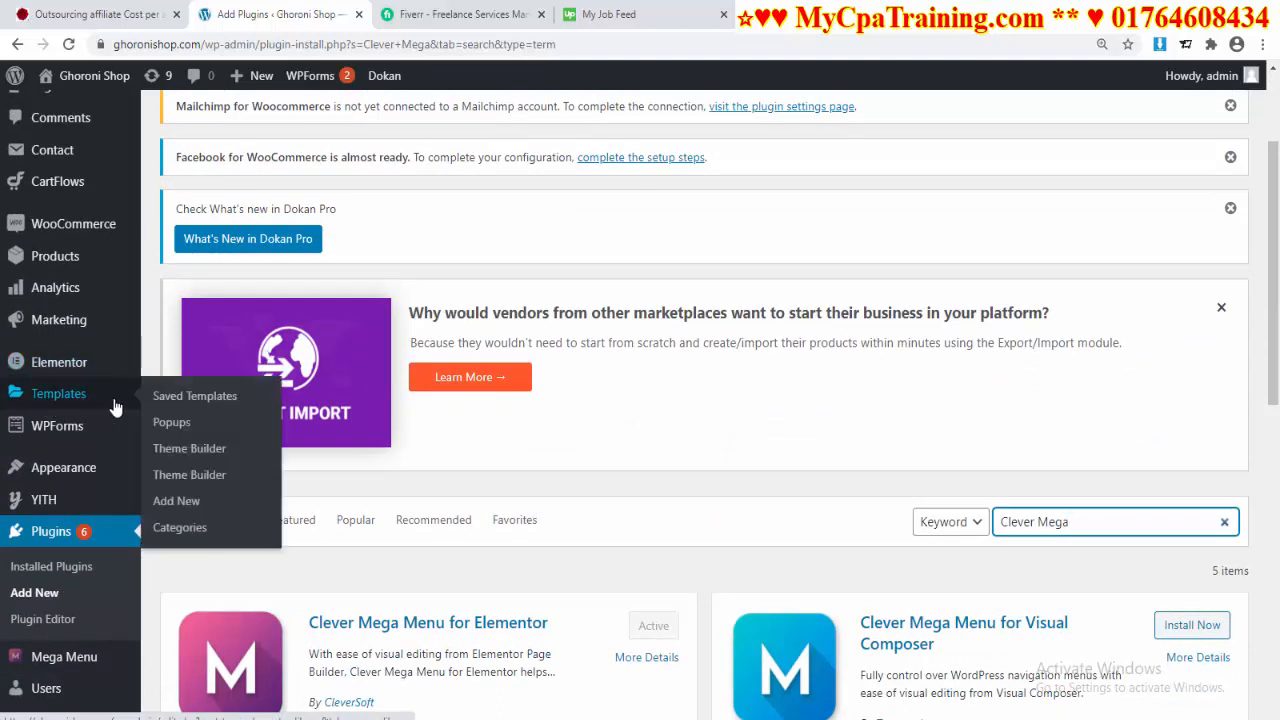
{"action": "left_click", "coordinate": [189, 448]}
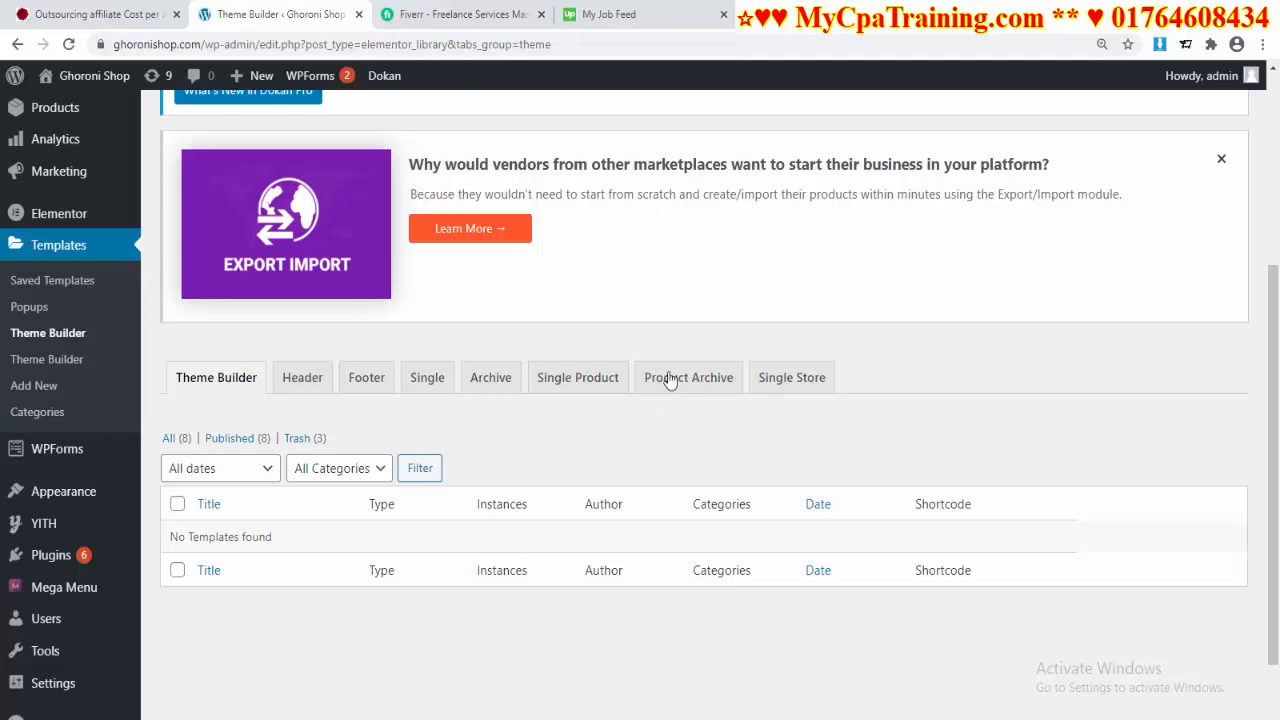
{"action": "left_click", "coordinate": [302, 380]}
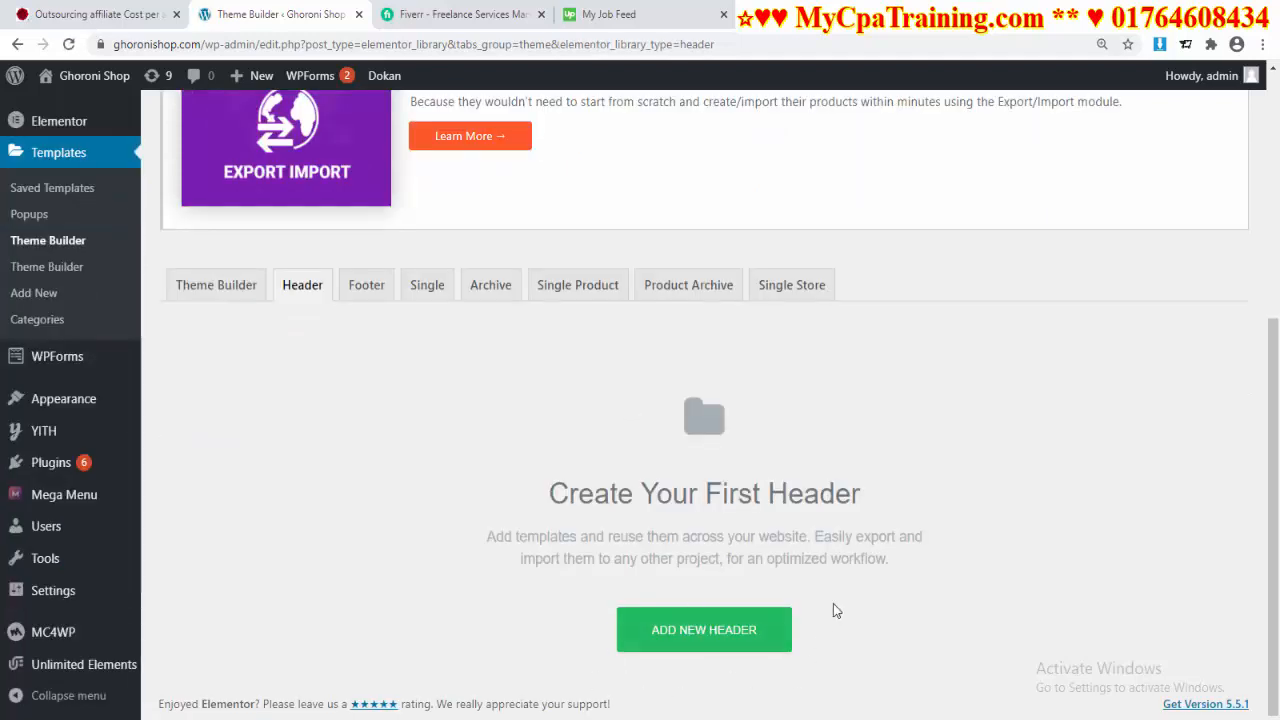
Create a new template of type Header named "Vaishipon".
{"action": "scroll", "coordinate": [760, 580], "scroll_direction": "up", "scroll_amount": 2}
{"action": "scroll", "coordinate": [504, 600], "scroll_direction": "up", "scroll_amount": 2}
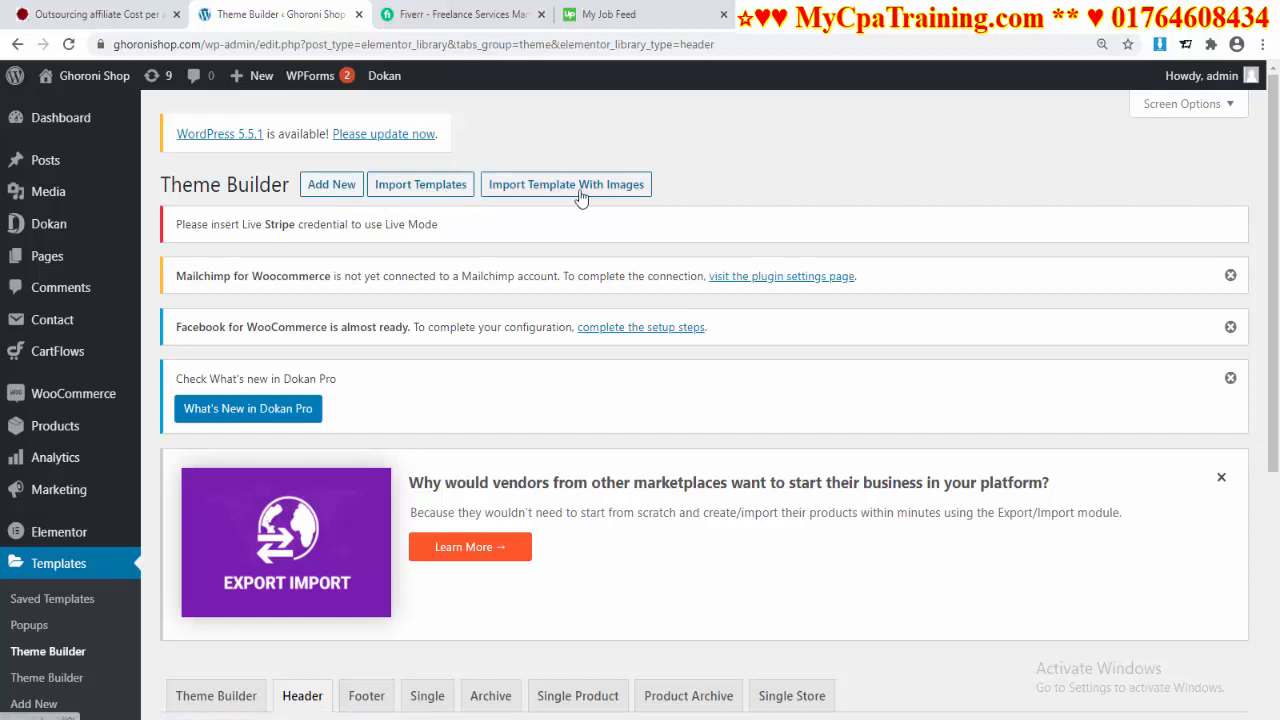
{"action": "scroll", "coordinate": [618, 196], "scroll_direction": "down", "scroll_amount": 4}
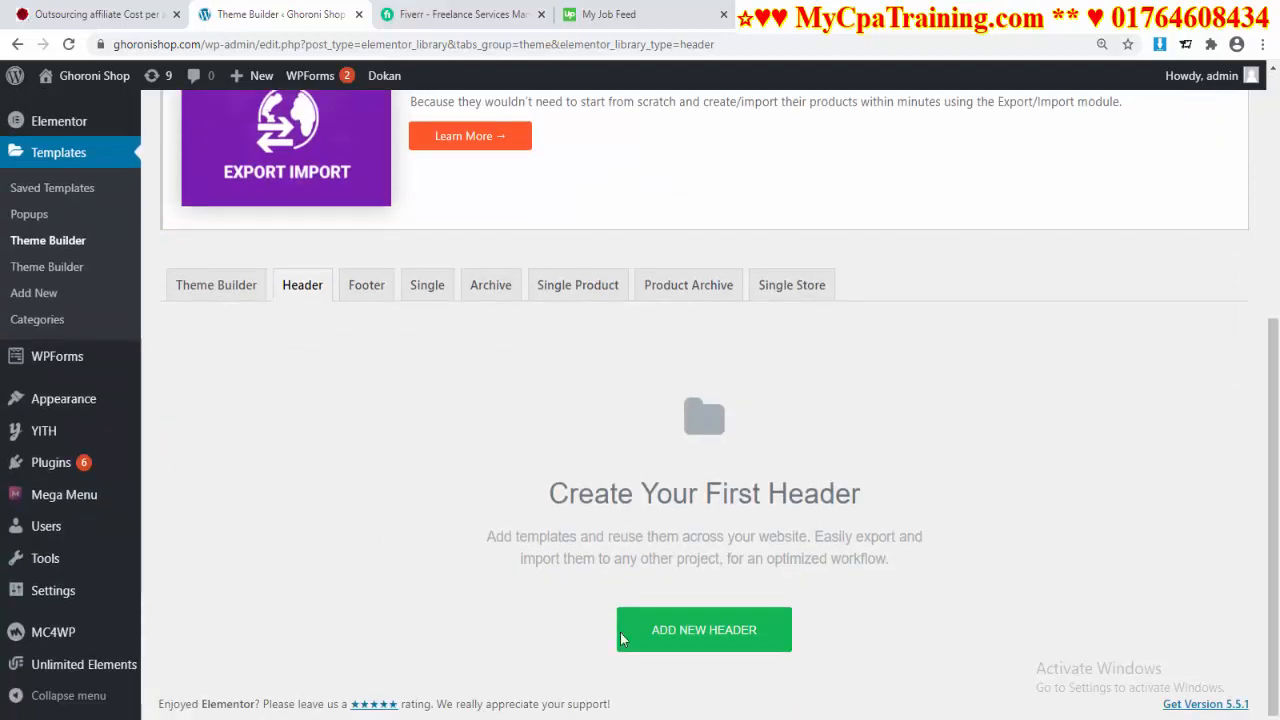
{"action": "left_click", "coordinate": [703, 640]}
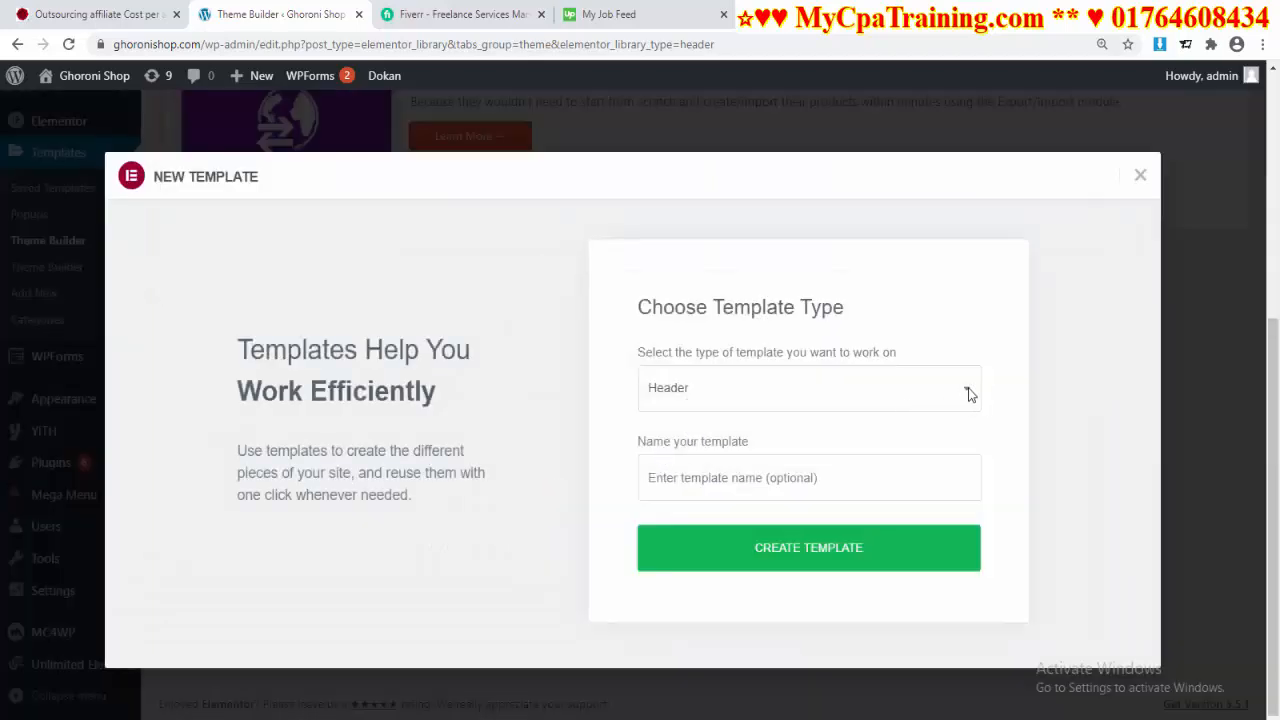
{"action": "left_click", "coordinate": [740, 468]}
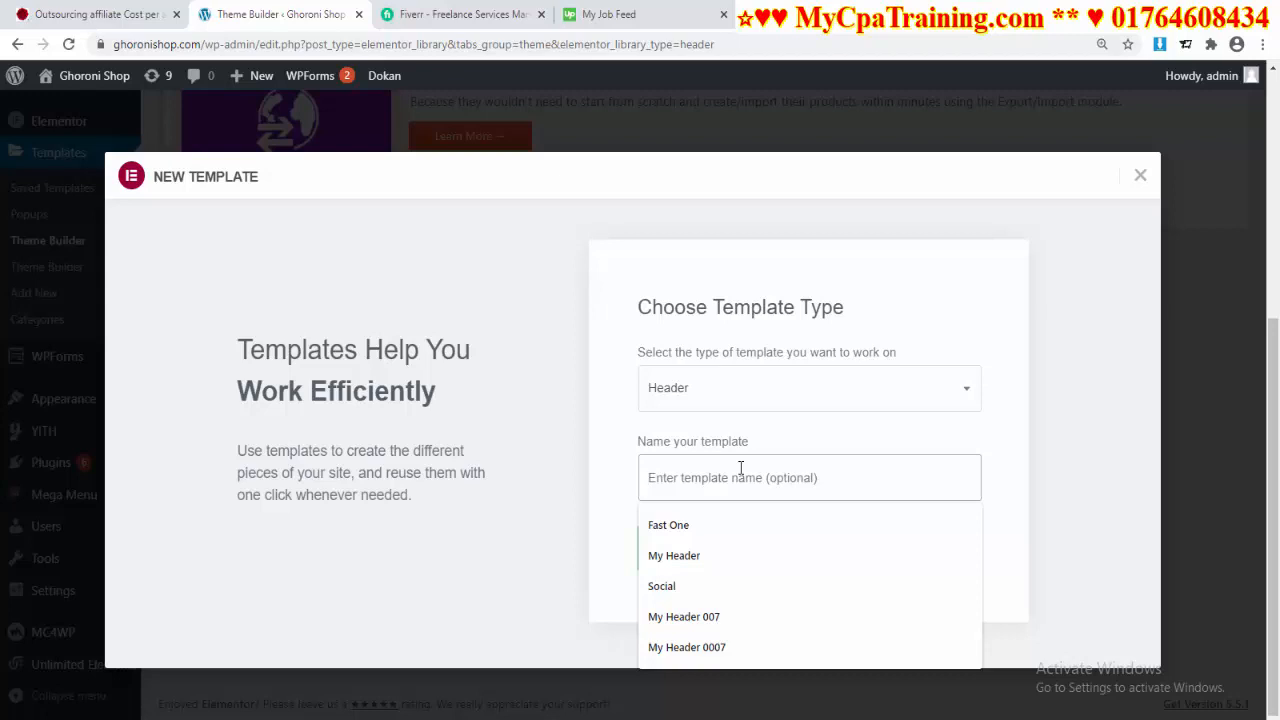
{"action": "type", "text": "Vaishipon"}
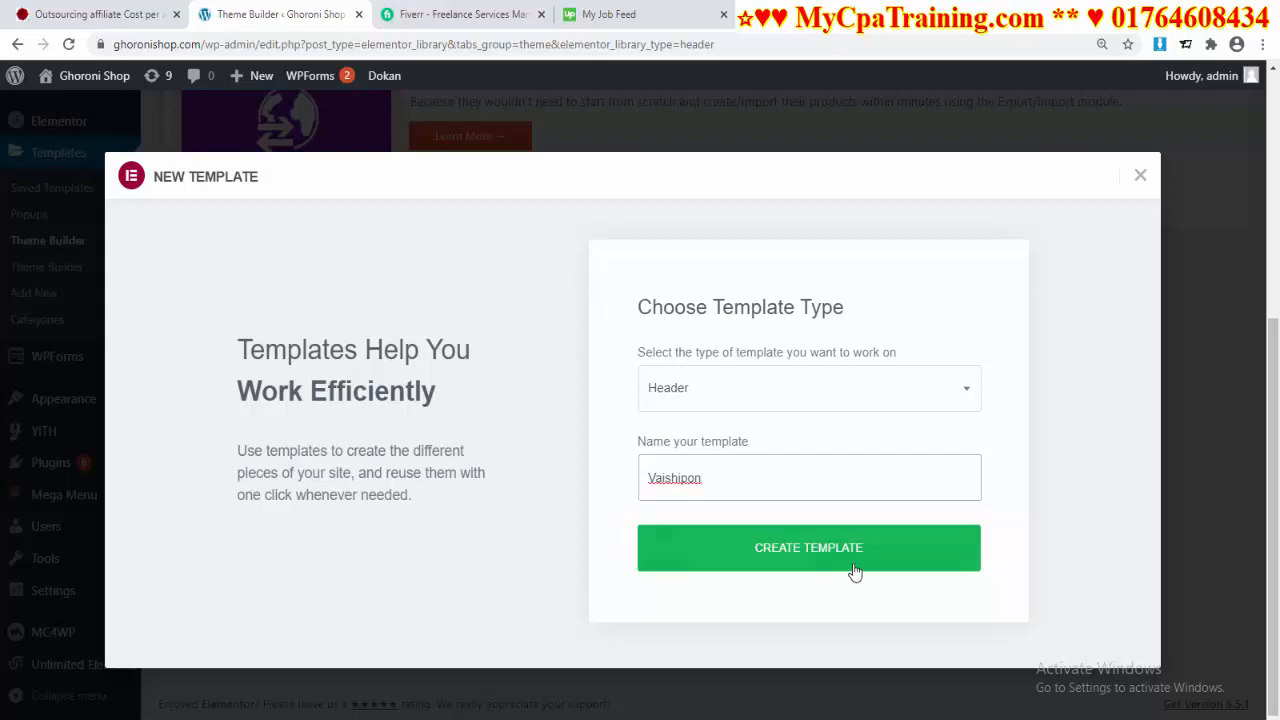
{"action": "left_click", "coordinate": [808, 552]}
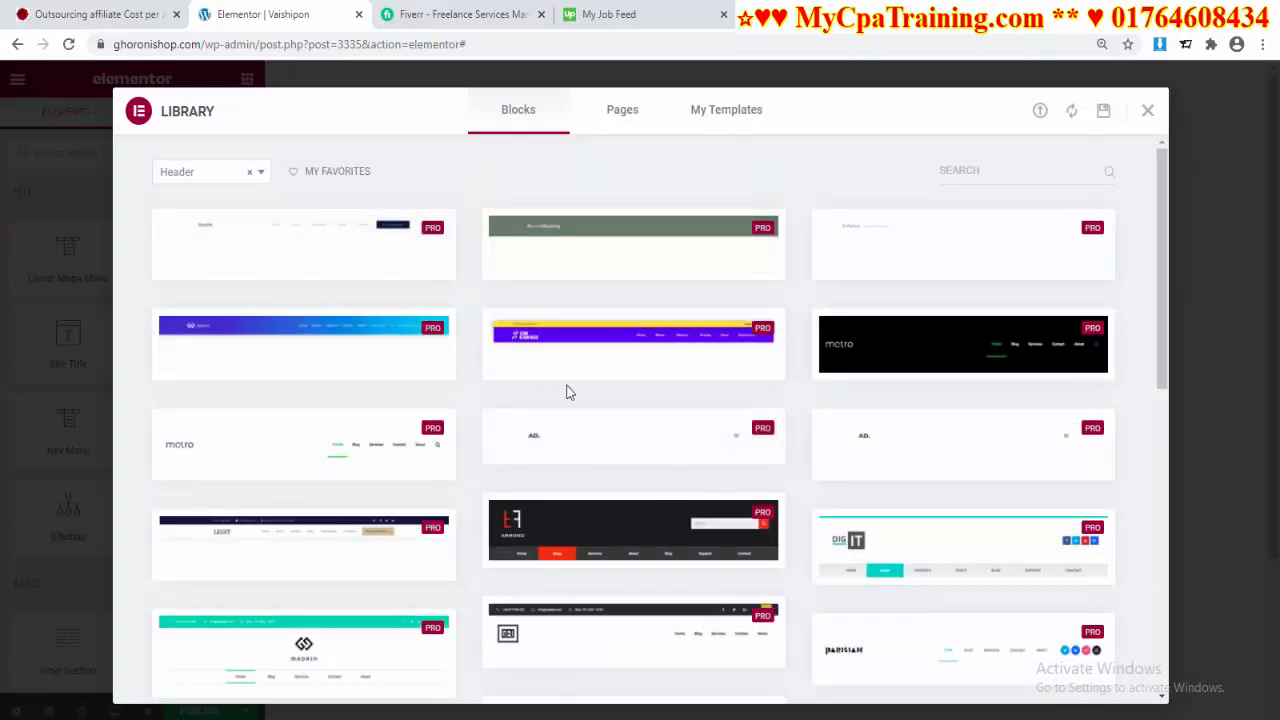
Insert the white Metro header block with menu and search icon from the template library.
{"action": "scroll", "coordinate": [632, 468], "scroll_direction": "down", "scroll_amount": 2}
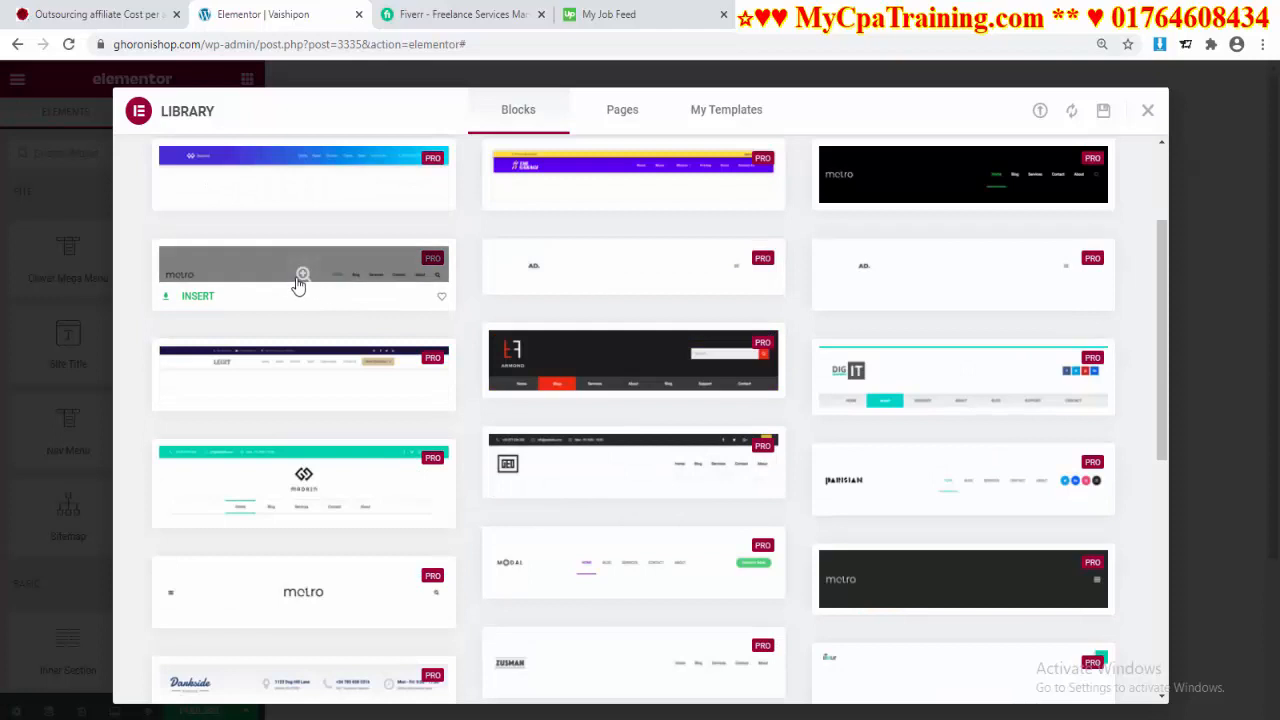
{"action": "left_click", "coordinate": [184, 297]}
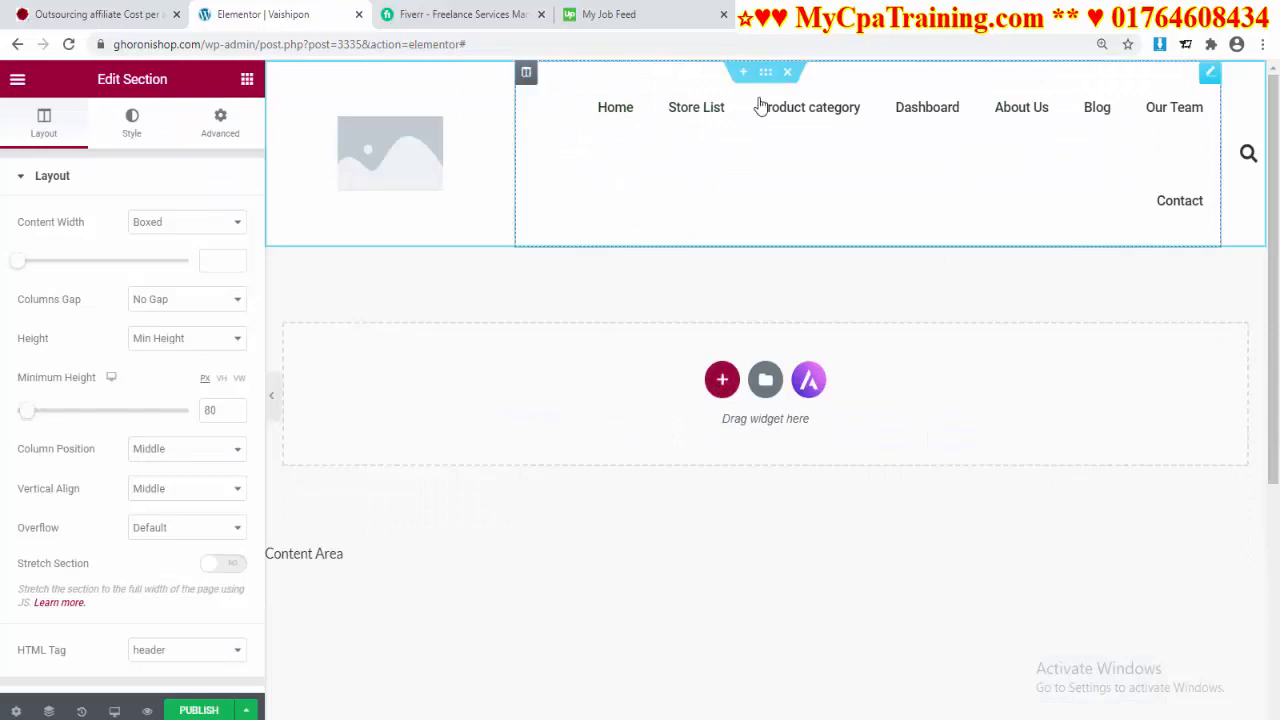
{"action": "left_click", "coordinate": [721, 379]}
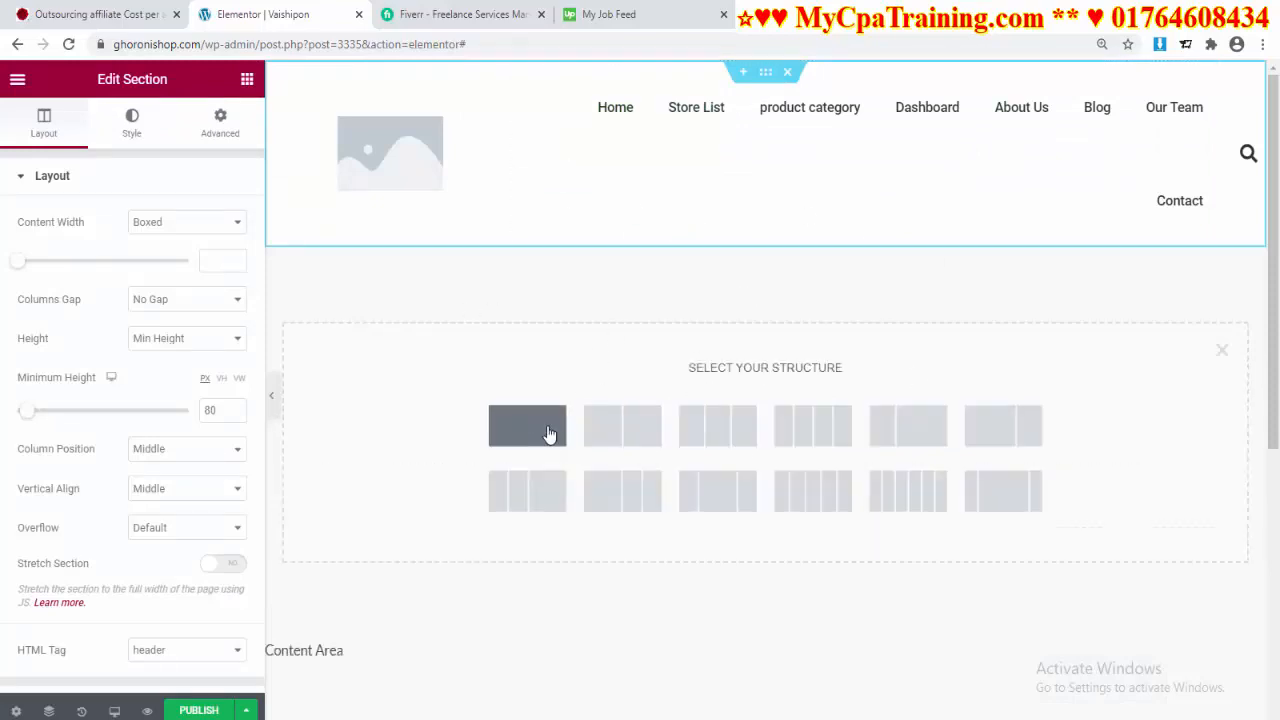
{"action": "left_click", "coordinate": [515, 442]}
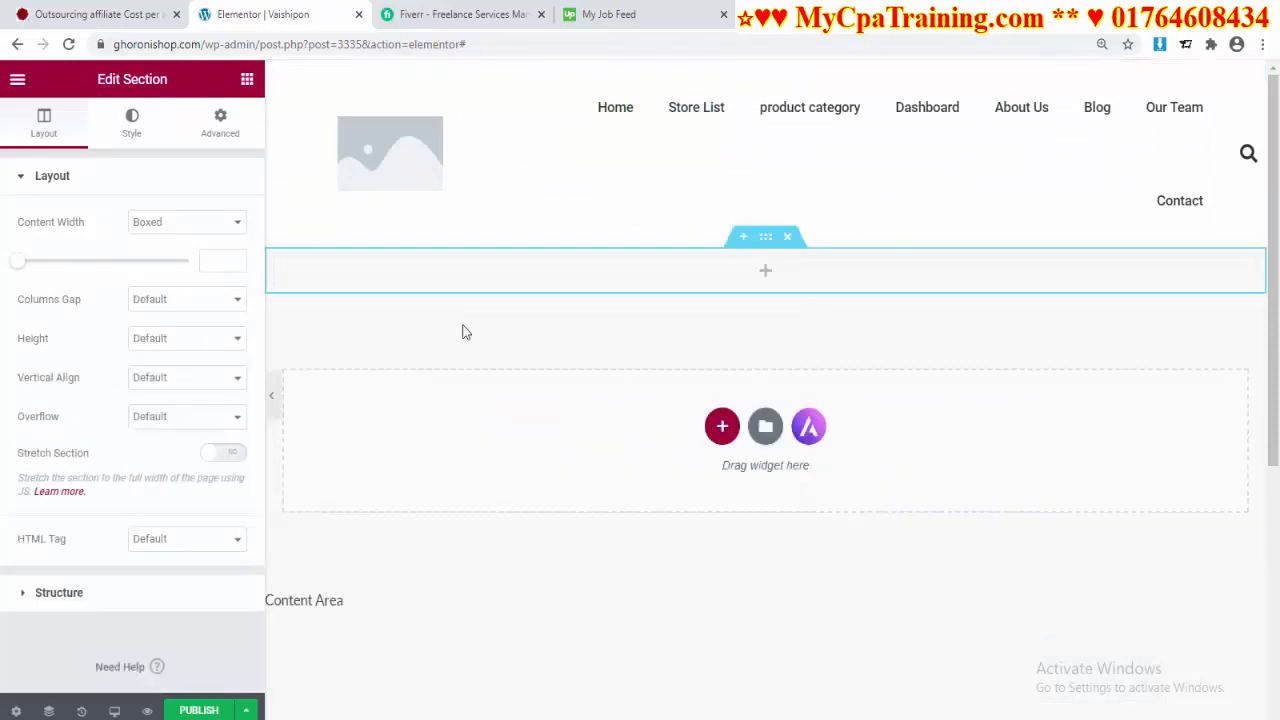
{"action": "left_click", "coordinate": [247, 79]}
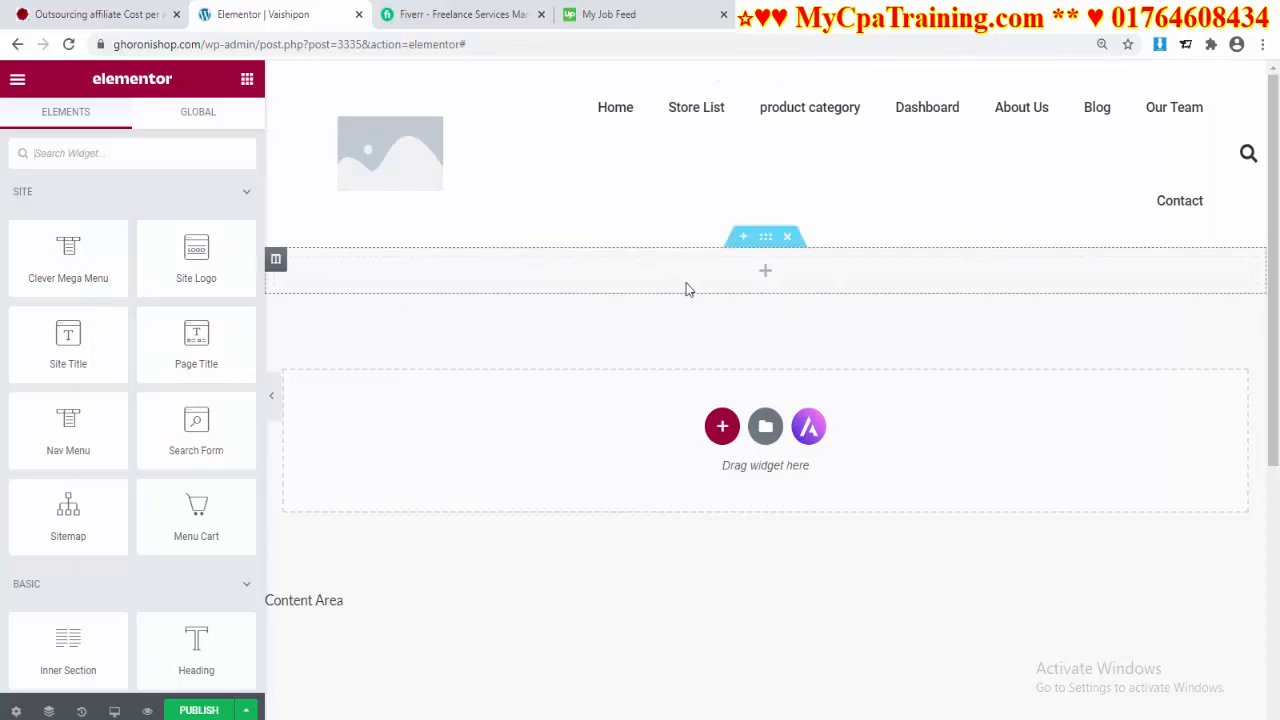
{"action": "left_click", "coordinate": [789, 234]}
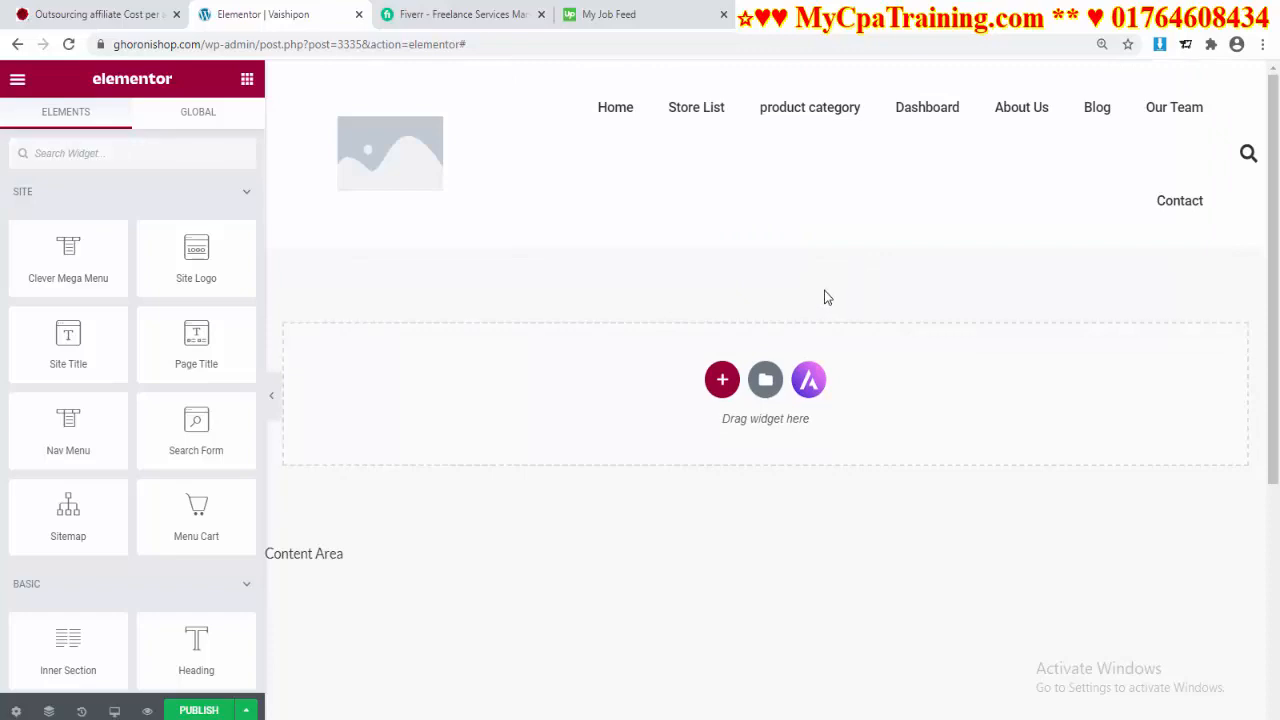
Replace the Site Logo placeholder in the header's first column with an Image widget.
{"action": "left_click", "coordinate": [405, 171]}
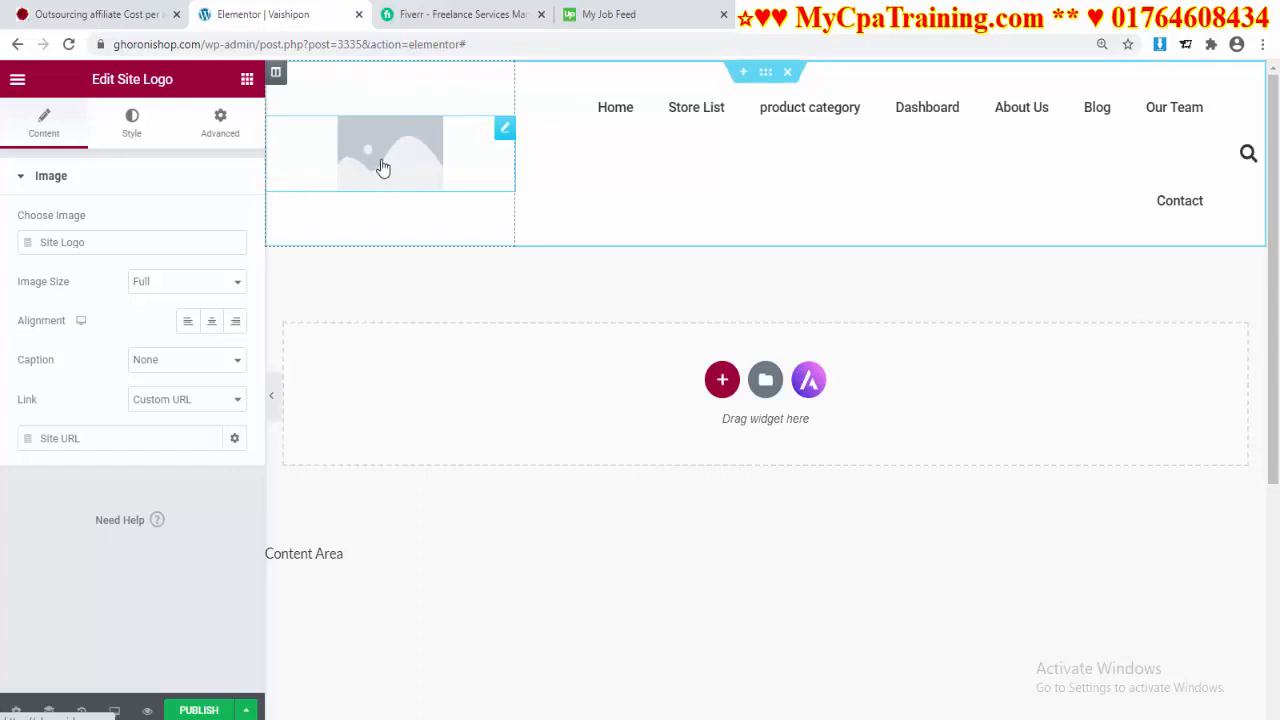
{"action": "right_click", "coordinate": [502, 138]}
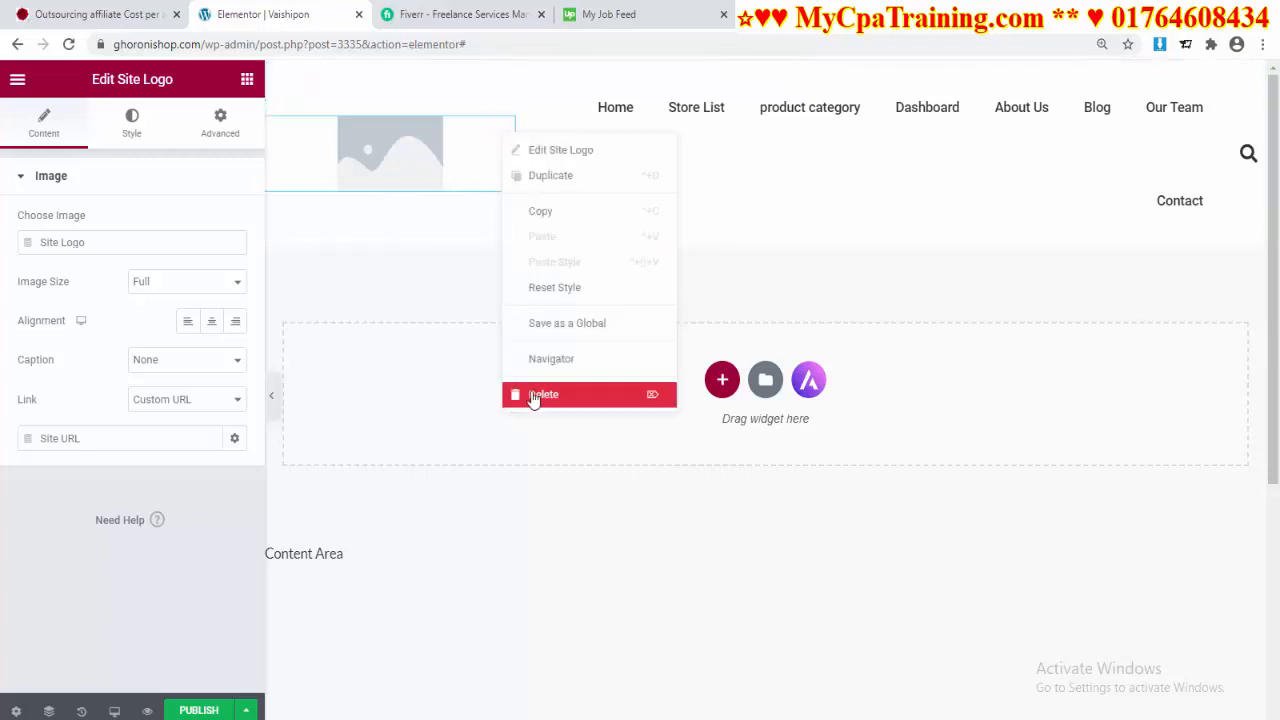
{"action": "left_click", "coordinate": [510, 400]}
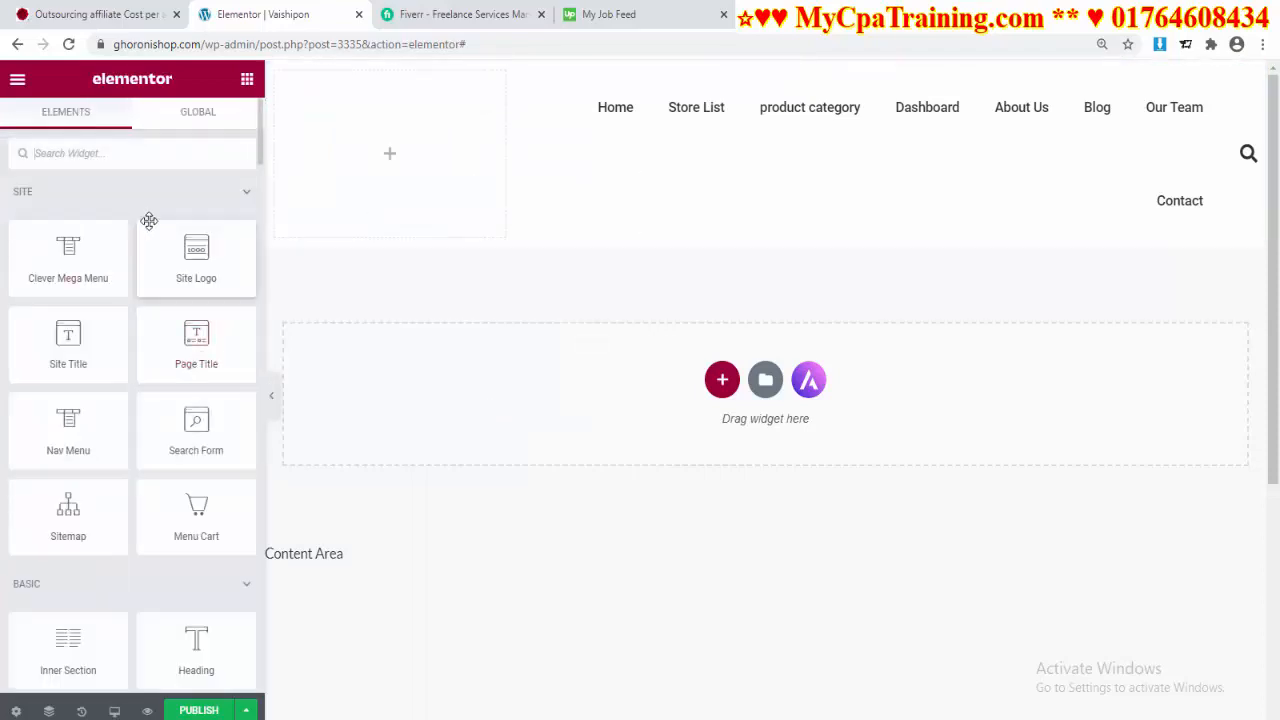
{"action": "left_click", "coordinate": [116, 154]}
{"action": "type", "text": "im"}
{"action": "left_click_drag", "start_coordinate": [70, 235], "coordinate": [386, 171]}
Insert Ghoronishop.png from the media library into the Image widget with Custom image size, and narrow the logo column.
{"action": "left_click", "coordinate": [185, 362]}
{"action": "left_click", "coordinate": [172, 378]}
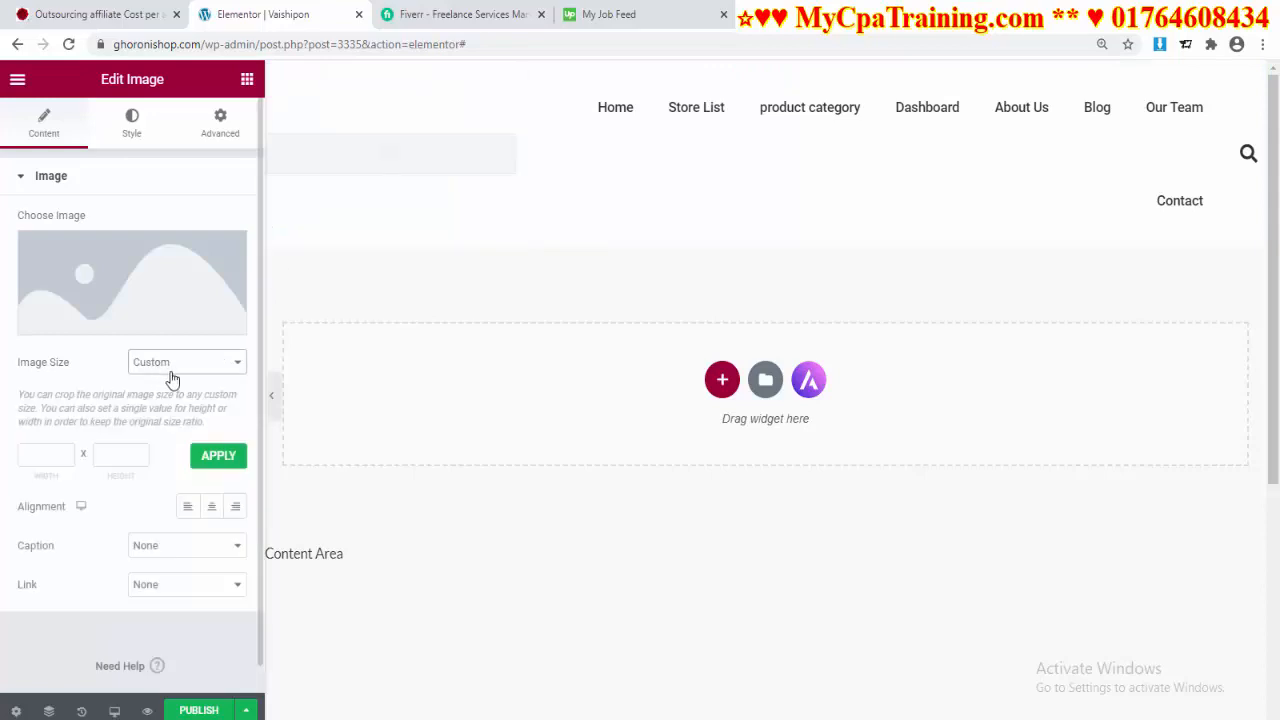
{"action": "left_click", "coordinate": [46, 458]}
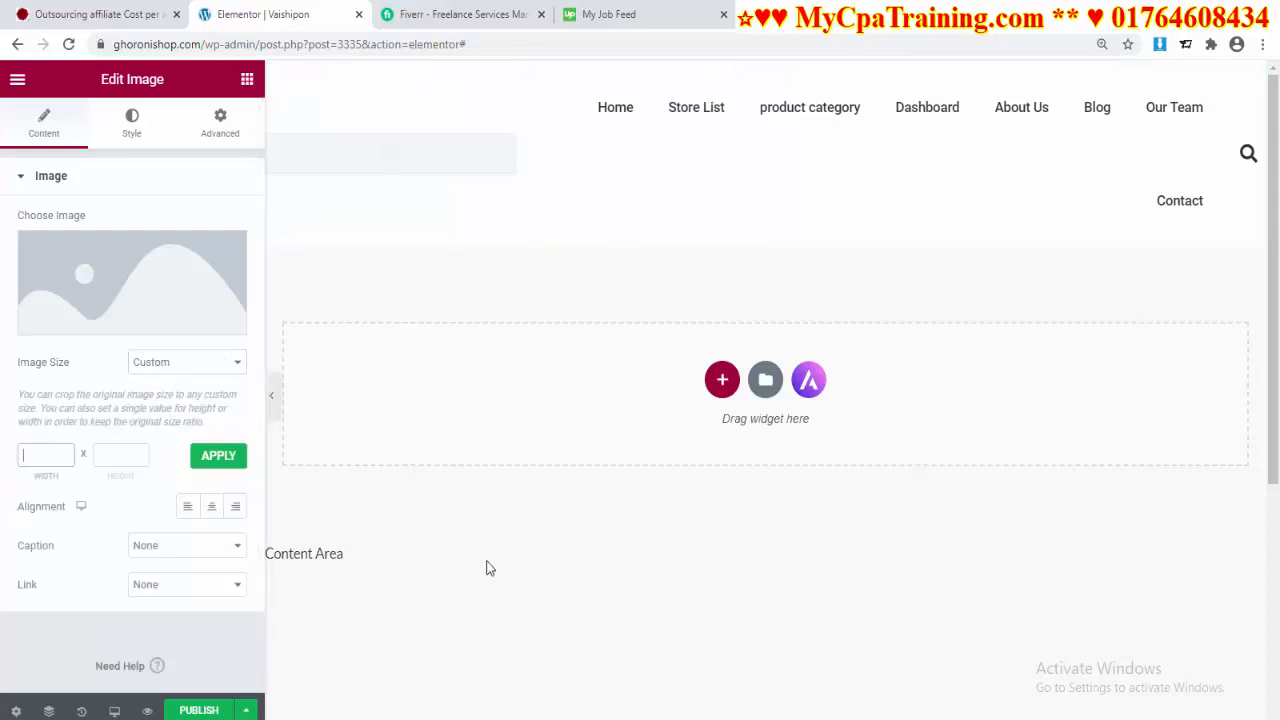
{"action": "left_click", "coordinate": [126, 287]}
{"action": "scroll", "coordinate": [528, 402], "scroll_direction": "down", "scroll_amount": 10}
{"action": "left_click", "coordinate": [496, 415]}
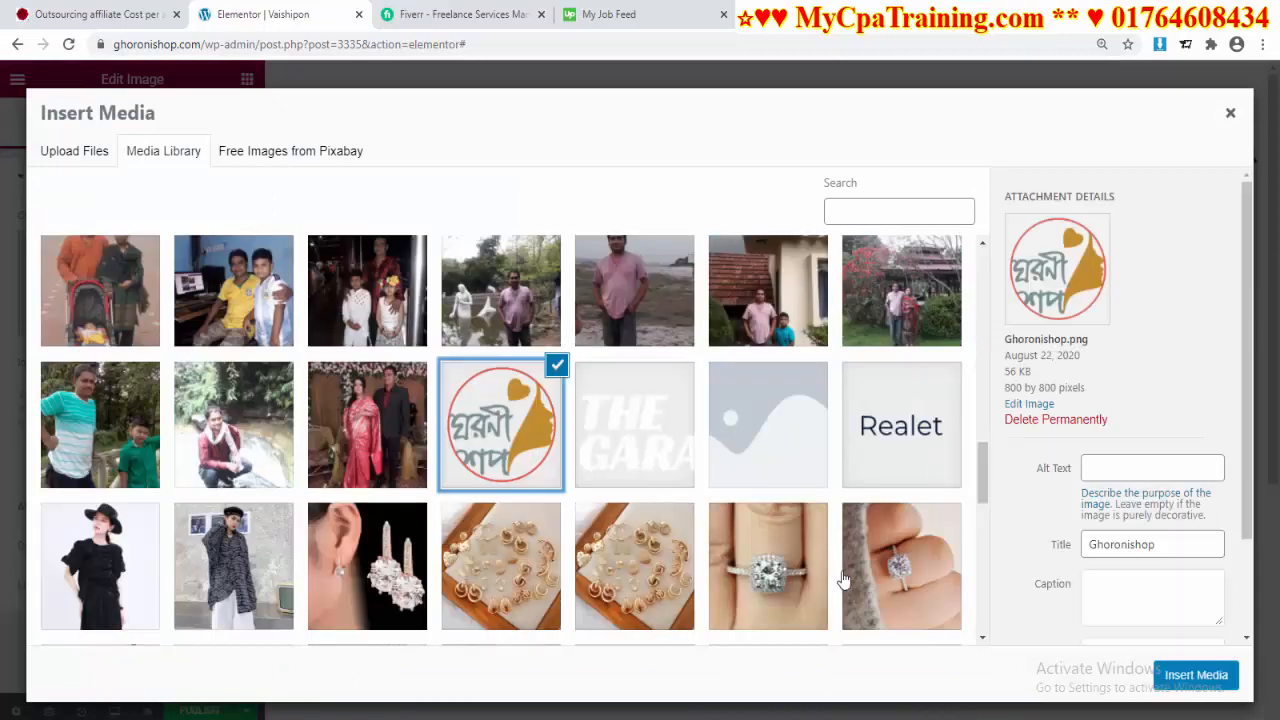
{"action": "left_click", "coordinate": [1170, 684]}
{"action": "left_click_drag", "start_coordinate": [514, 291], "coordinate": [385, 157]}
Publish the header template with a display condition that includes the Entire Site.
{"action": "left_click", "coordinate": [199, 710]}
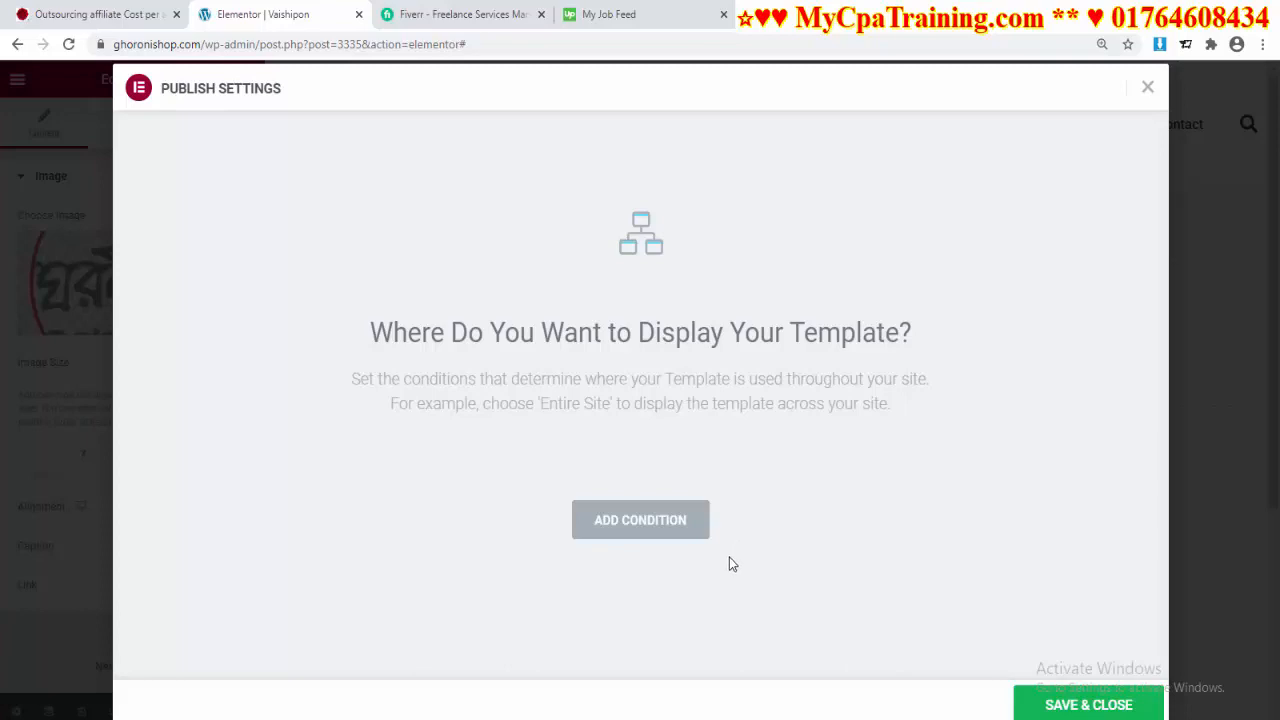
{"action": "left_click", "coordinate": [636, 526]}
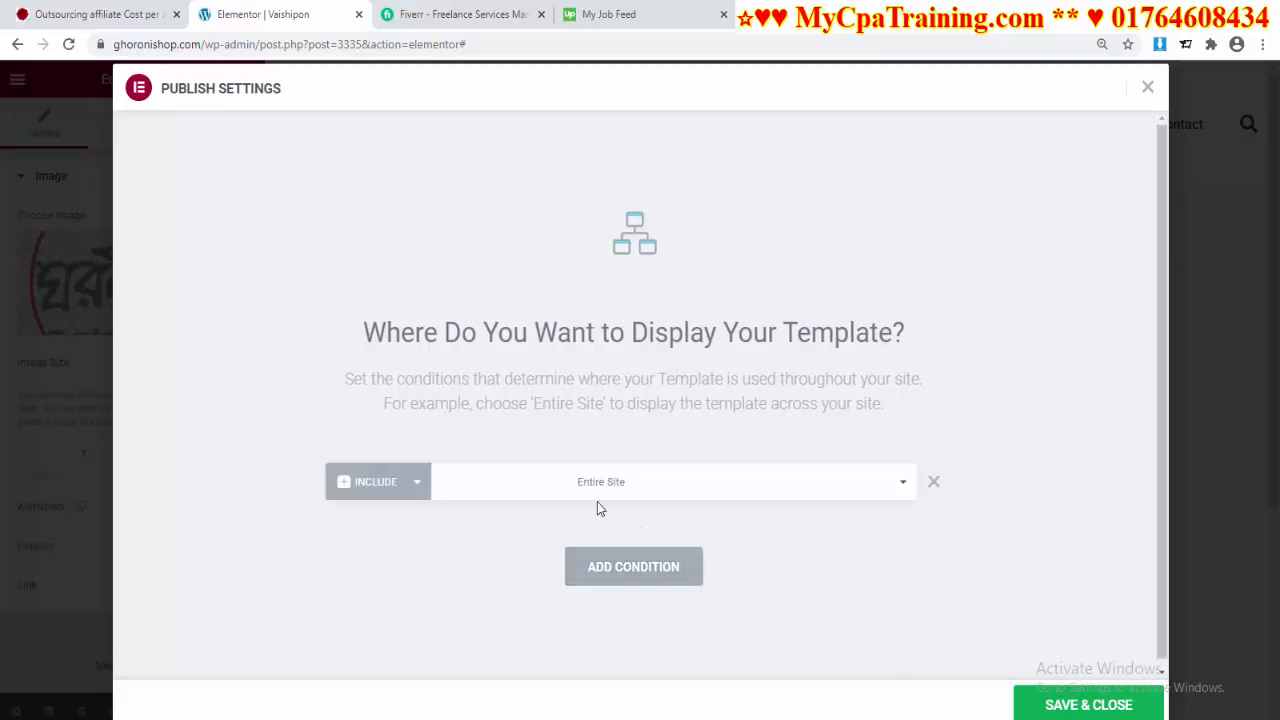
{"action": "left_click", "coordinate": [904, 485]}
{"action": "left_click", "coordinate": [904, 489]}
{"action": "left_click", "coordinate": [901, 483]}
{"action": "left_click", "coordinate": [642, 522]}
{"action": "left_click", "coordinate": [1075, 705]}
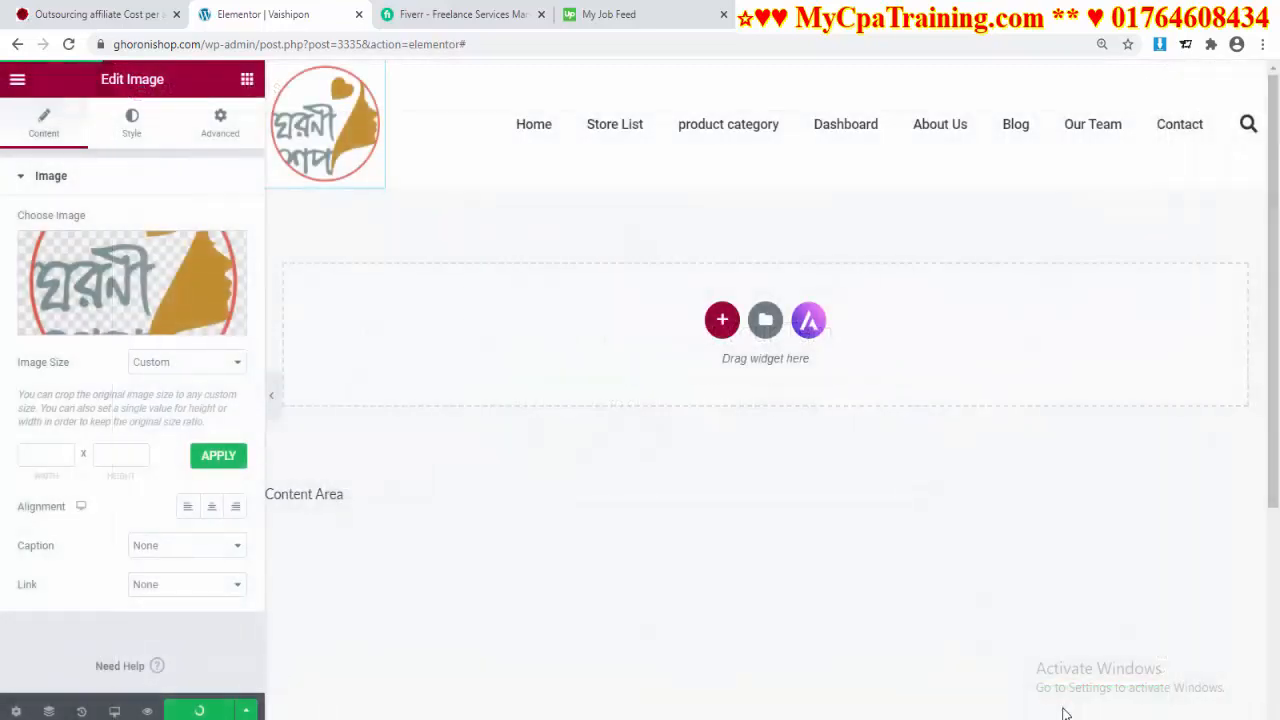
Check which menus the header's Nav Menu widget offers and leave the editor for the WordPress Menus page.
{"action": "left_click", "coordinate": [790, 138]}
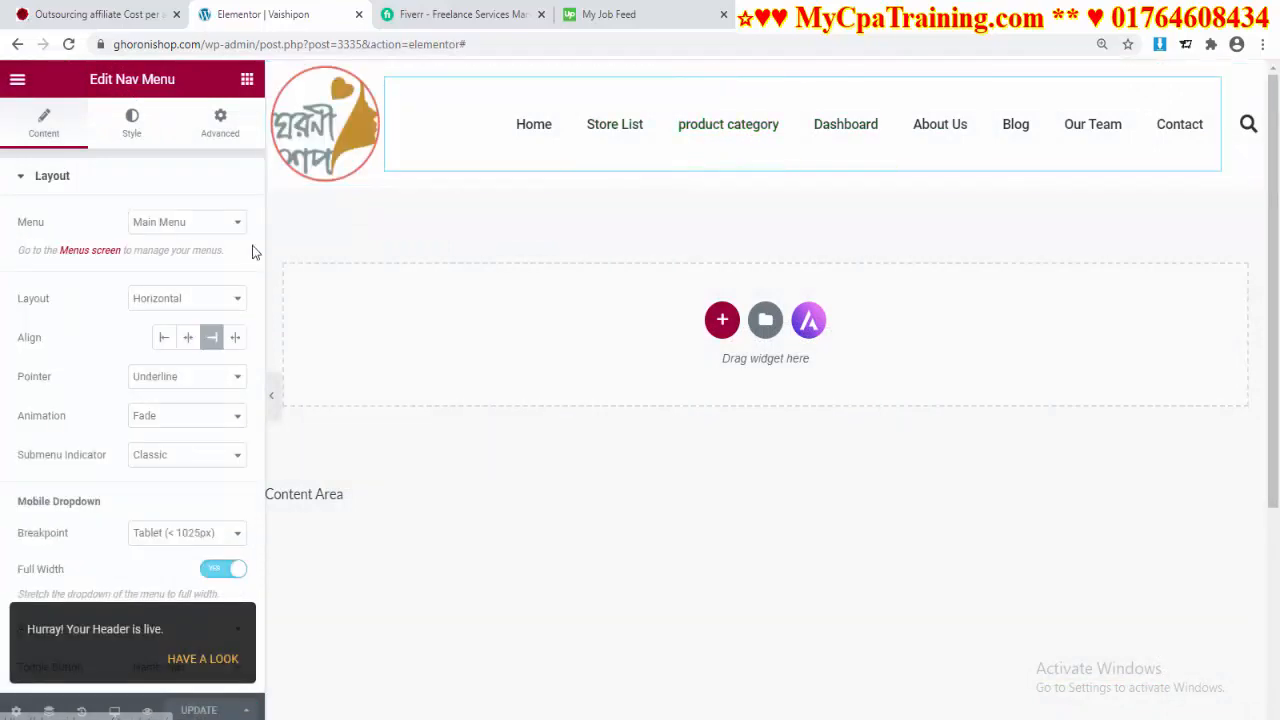
{"action": "left_click", "coordinate": [238, 224]}
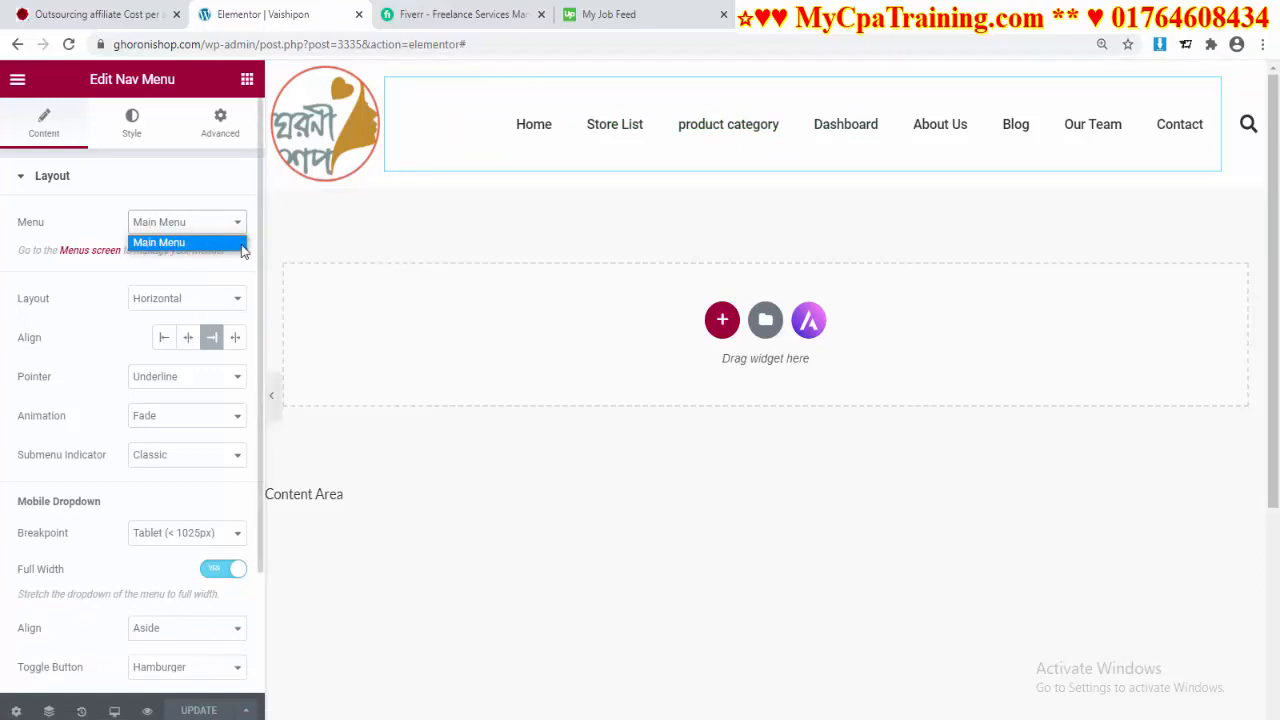
{"action": "left_click", "coordinate": [18, 82]}
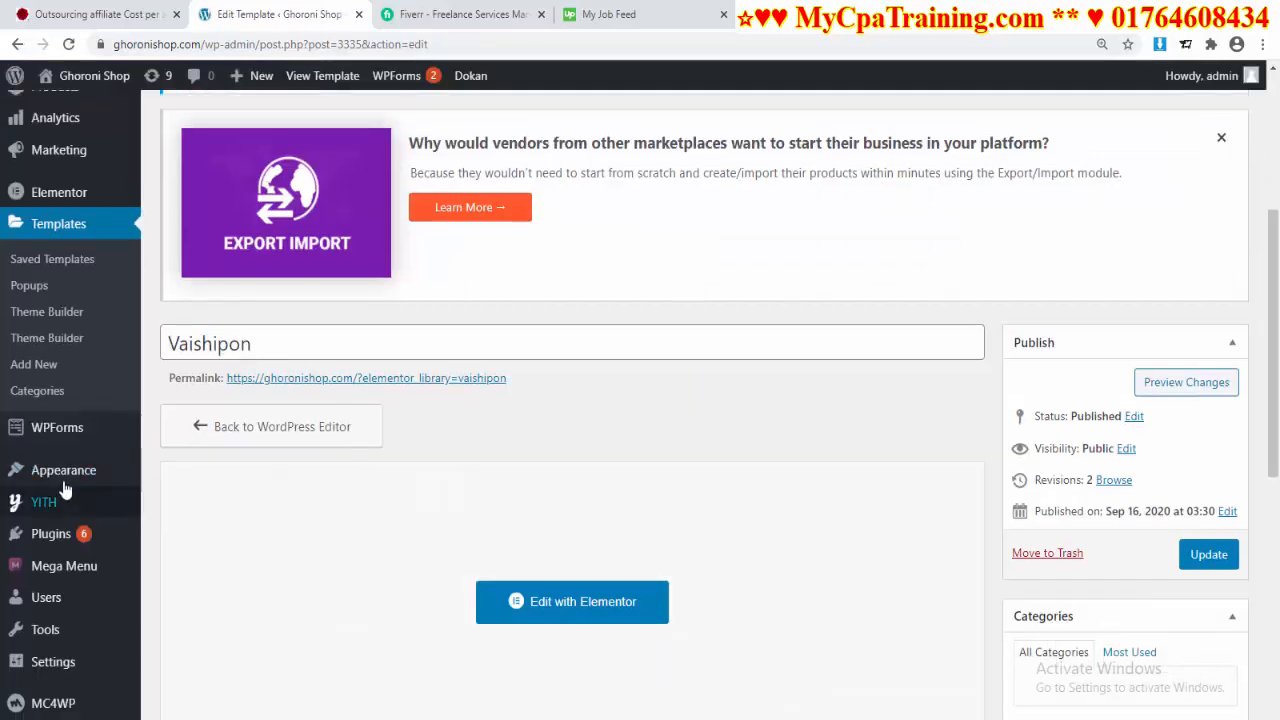
{"action": "mouse_move", "coordinate": [62, 476]}
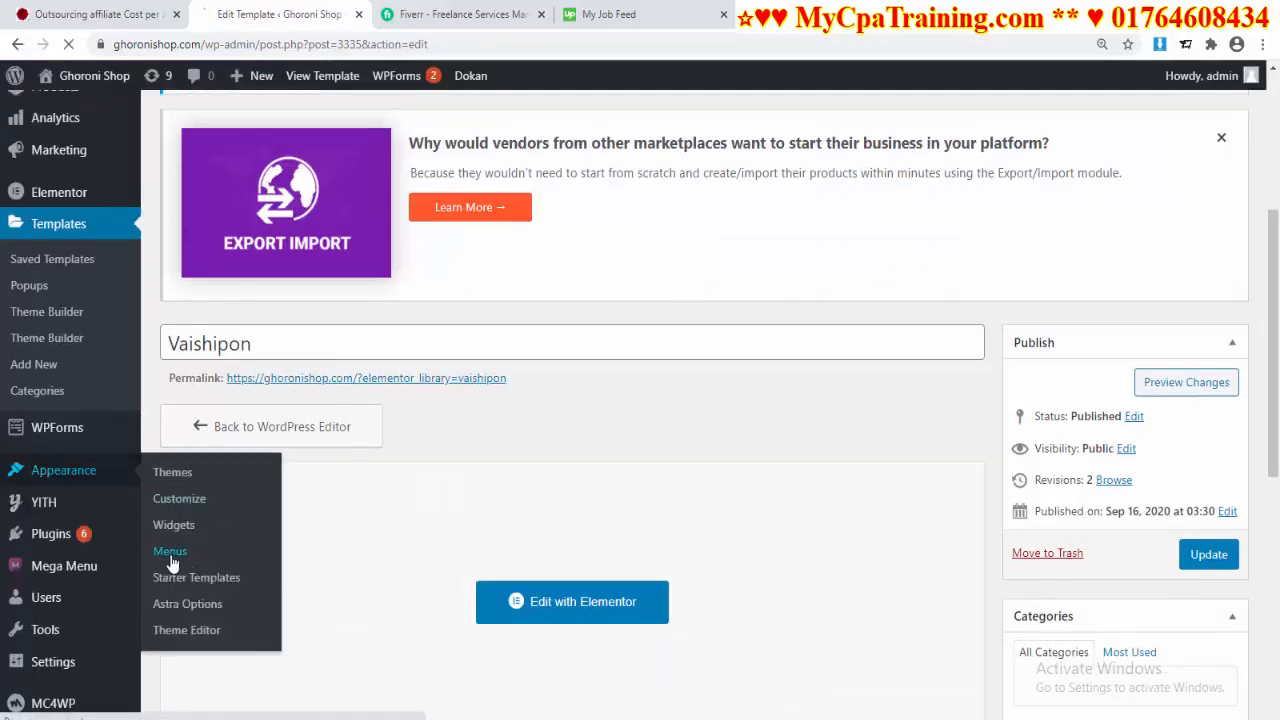
{"action": "left_click", "coordinate": [170, 551]}
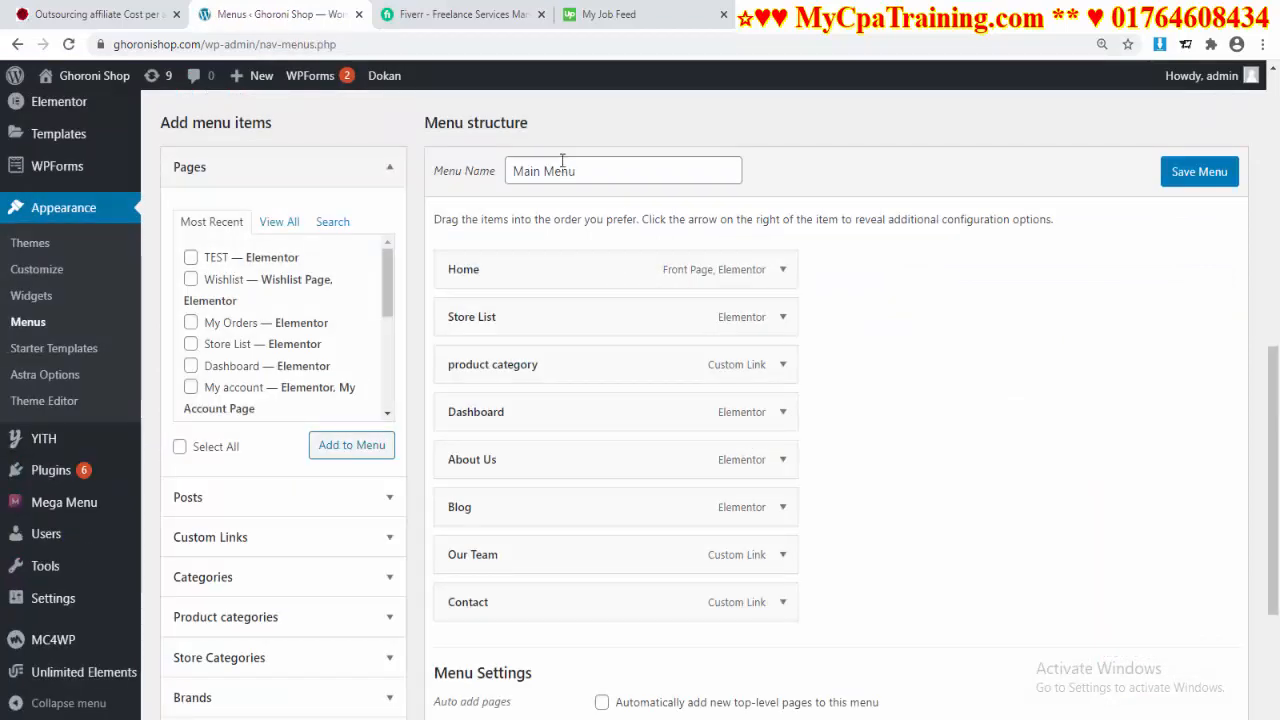
Remove the Primary Menu display location from Main Menu and save the menu.
{"action": "scroll", "coordinate": [592, 575], "scroll_direction": "down", "scroll_amount": 3}
{"action": "scroll", "coordinate": [597, 546], "scroll_direction": "up", "scroll_amount": 4}
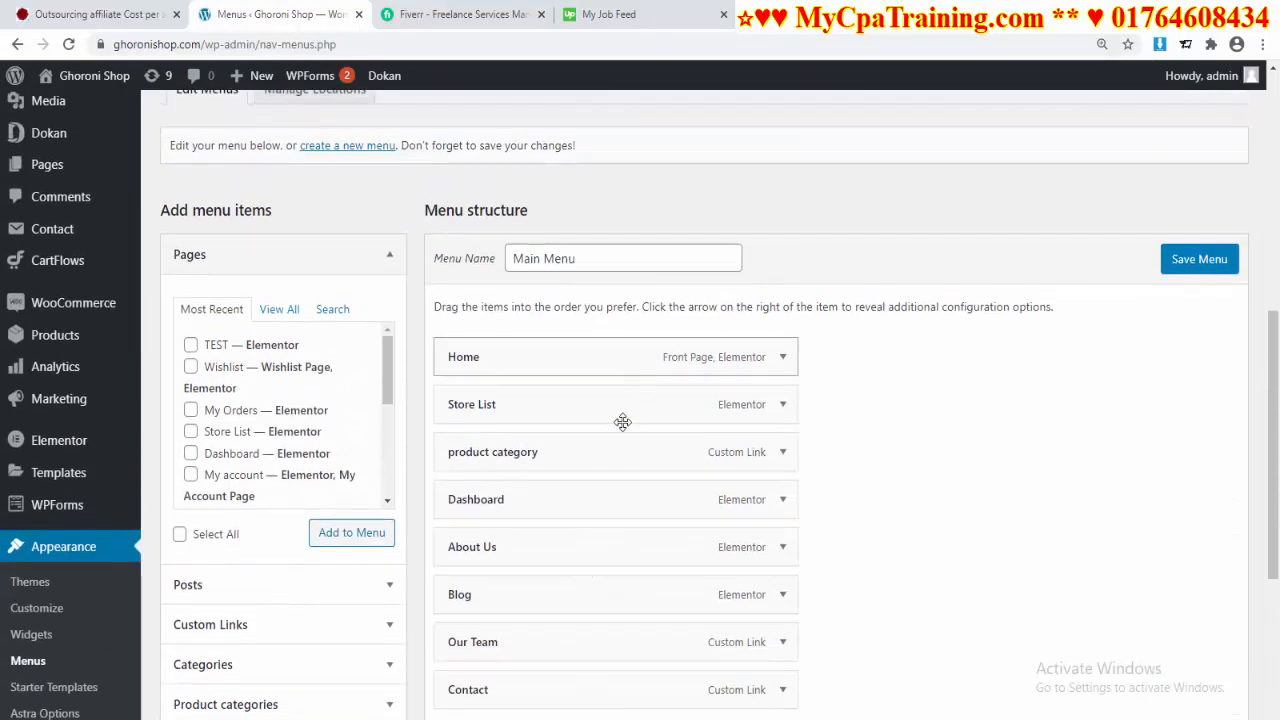
{"action": "scroll", "coordinate": [690, 569], "scroll_direction": "down", "scroll_amount": 3}
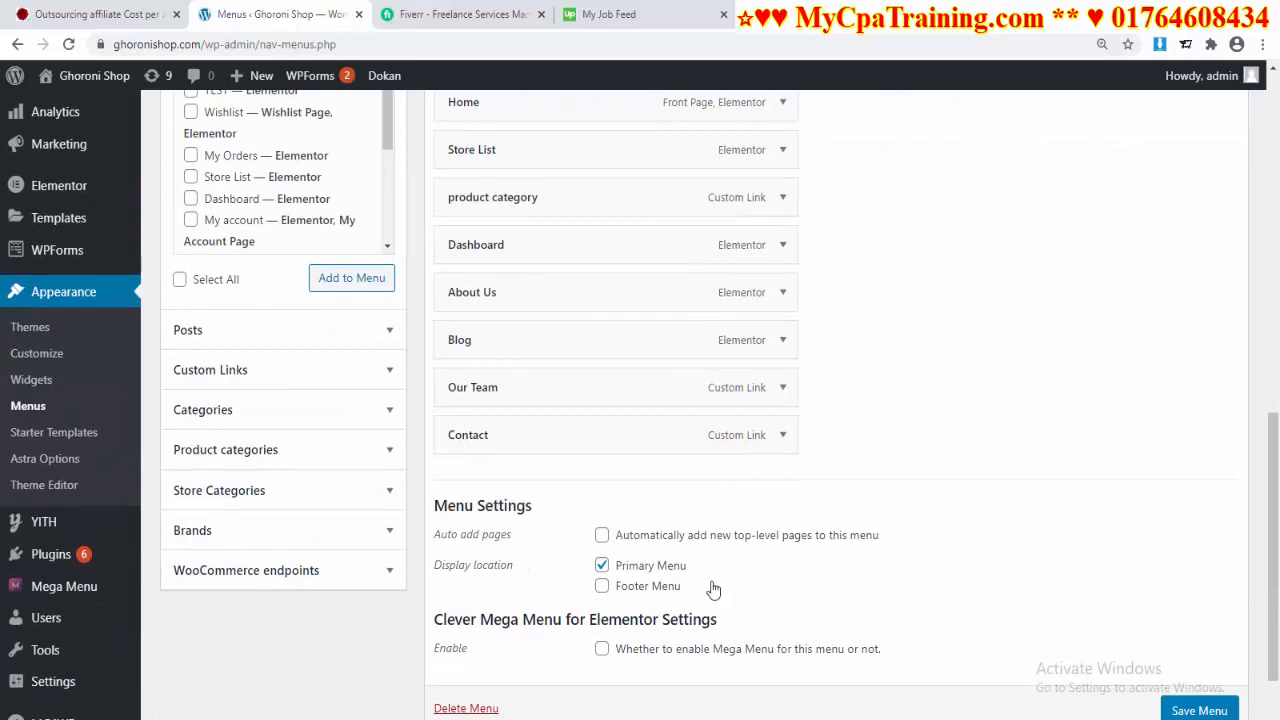
{"action": "scroll", "coordinate": [713, 590], "scroll_direction": "up", "scroll_amount": 1}
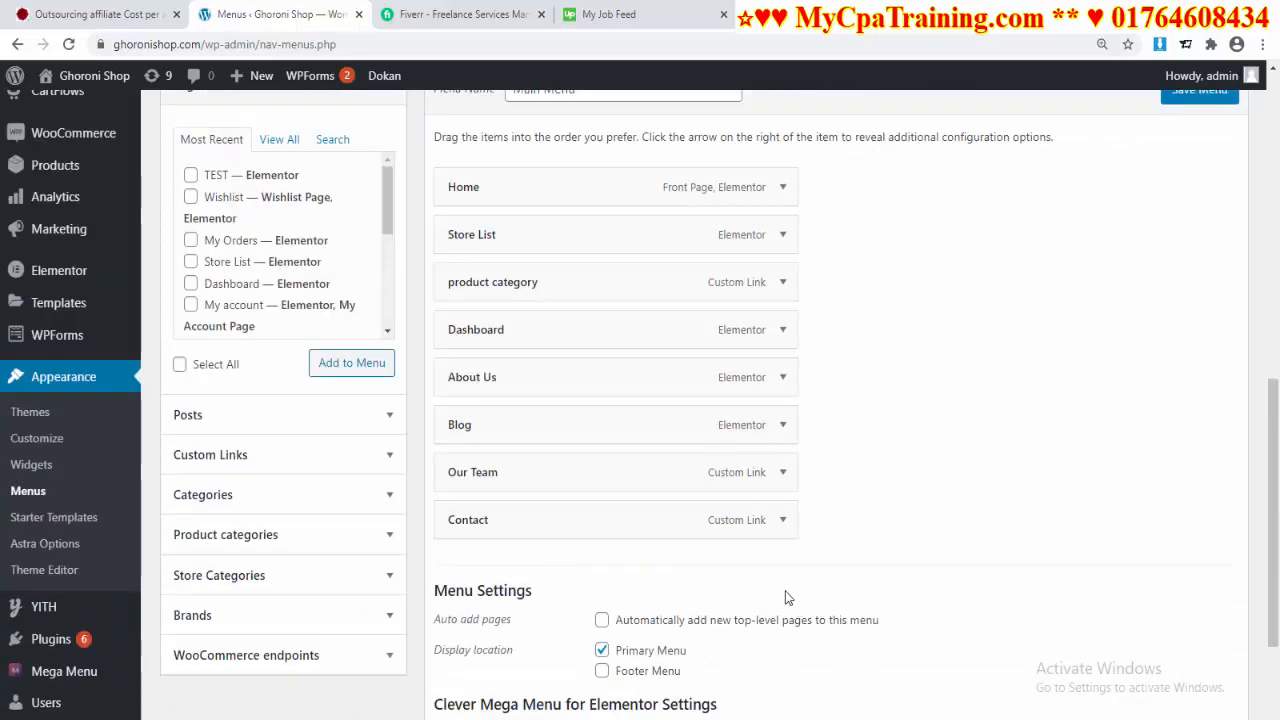
{"action": "scroll", "coordinate": [785, 591], "scroll_direction": "down", "scroll_amount": 2}
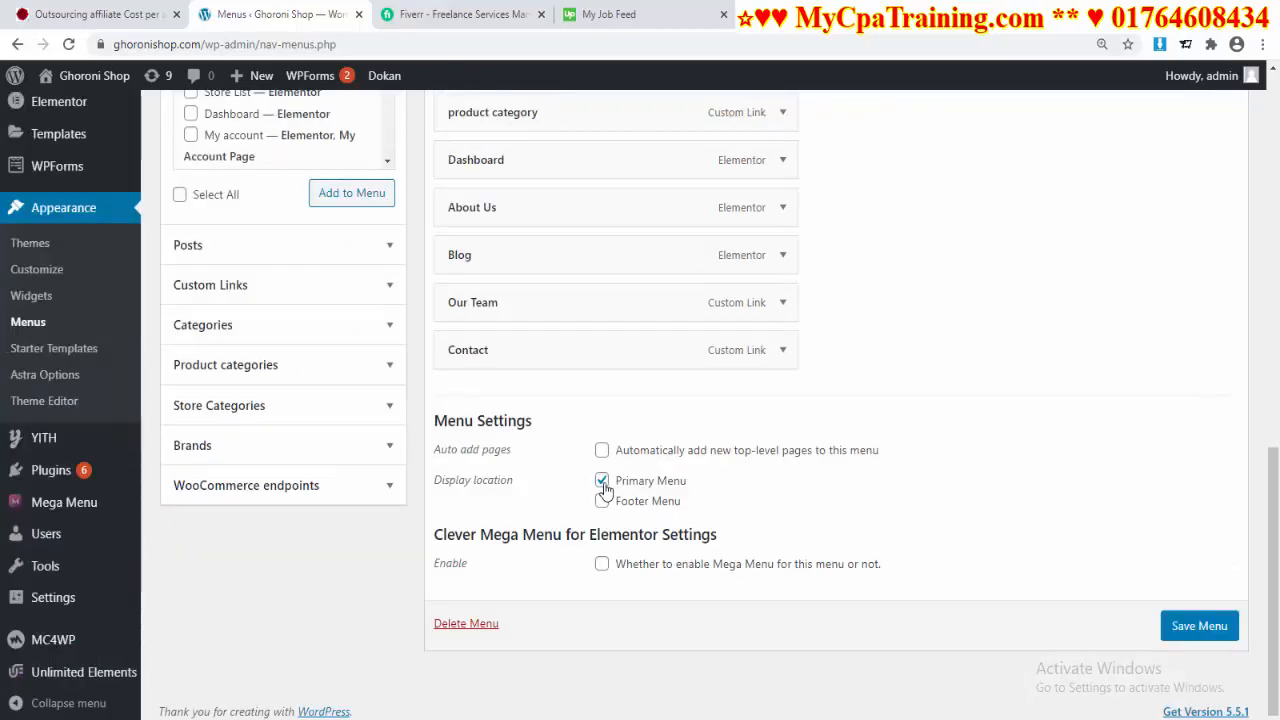
{"action": "scroll", "coordinate": [728, 481], "scroll_direction": "up", "scroll_amount": 2}
{"action": "scroll", "coordinate": [700, 483], "scroll_direction": "down", "scroll_amount": 2}
{"action": "left_click", "coordinate": [602, 481]}
{"action": "left_click", "coordinate": [1200, 625]}
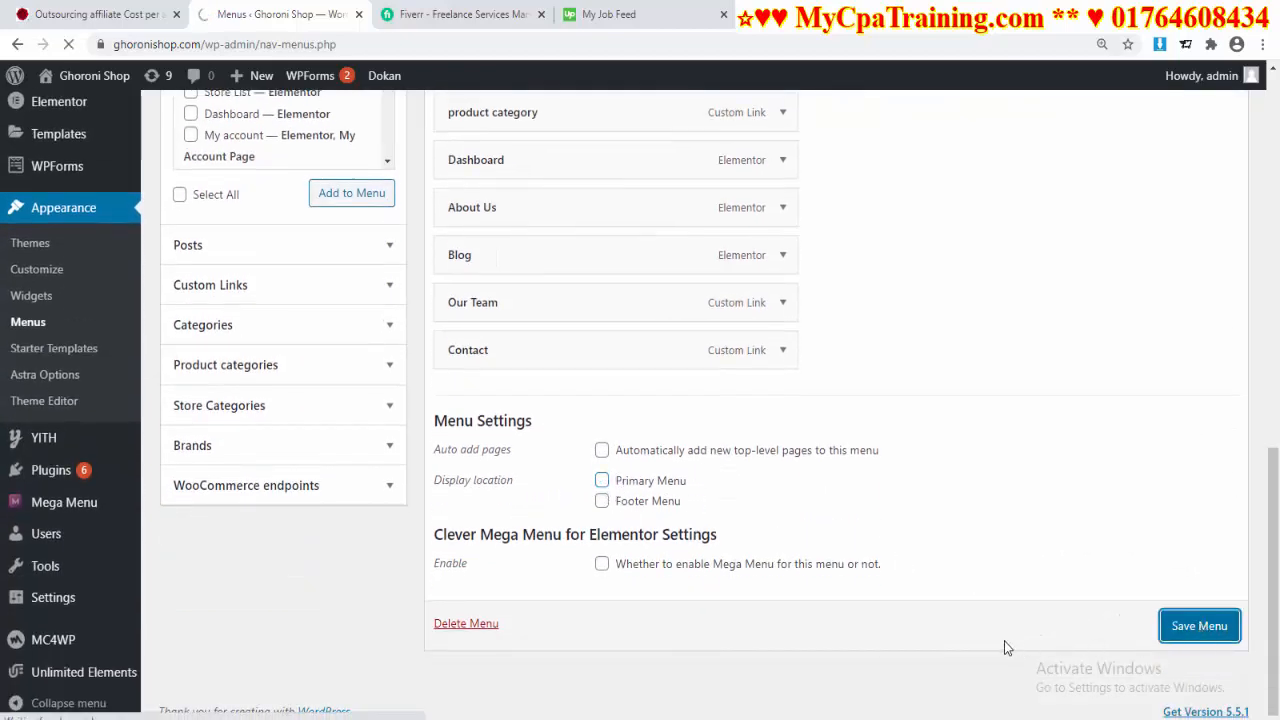
{"action": "scroll", "coordinate": [900, 590], "scroll_direction": "down", "scroll_amount": 7}
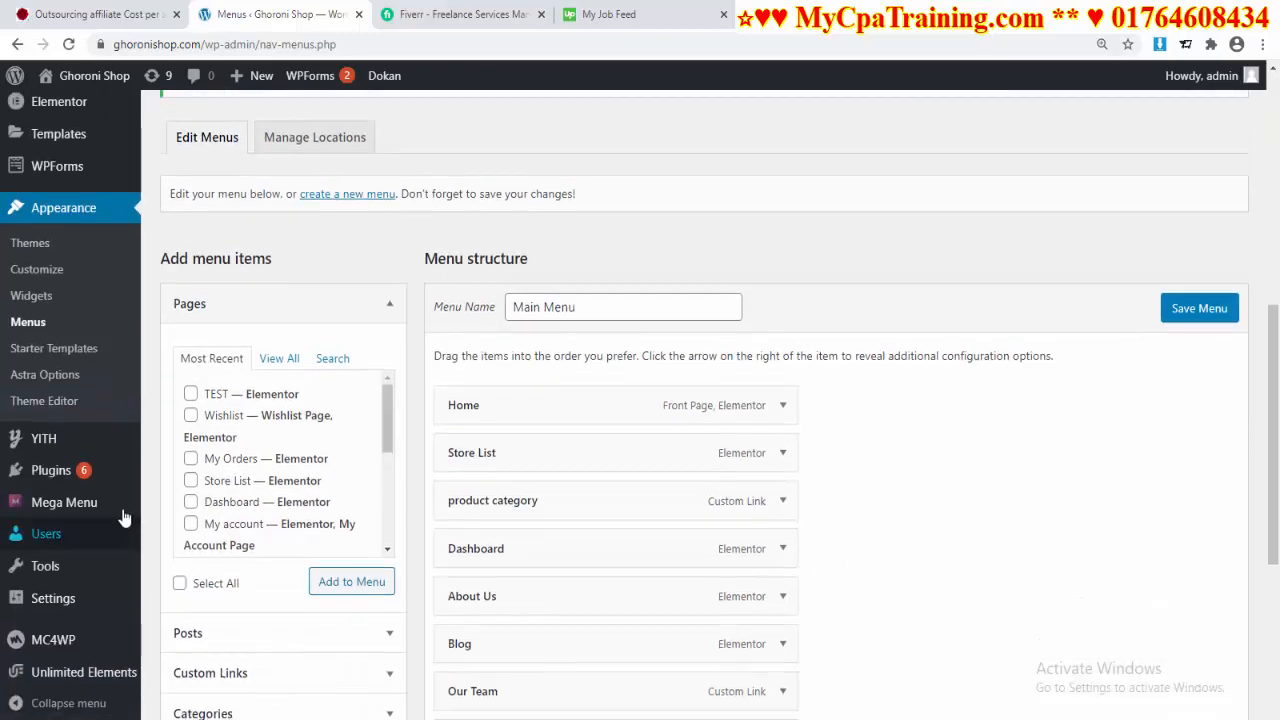
Open the Mega Menu plugin's Default Menu Skin for editing.
{"action": "mouse_move", "coordinate": [40, 508]}
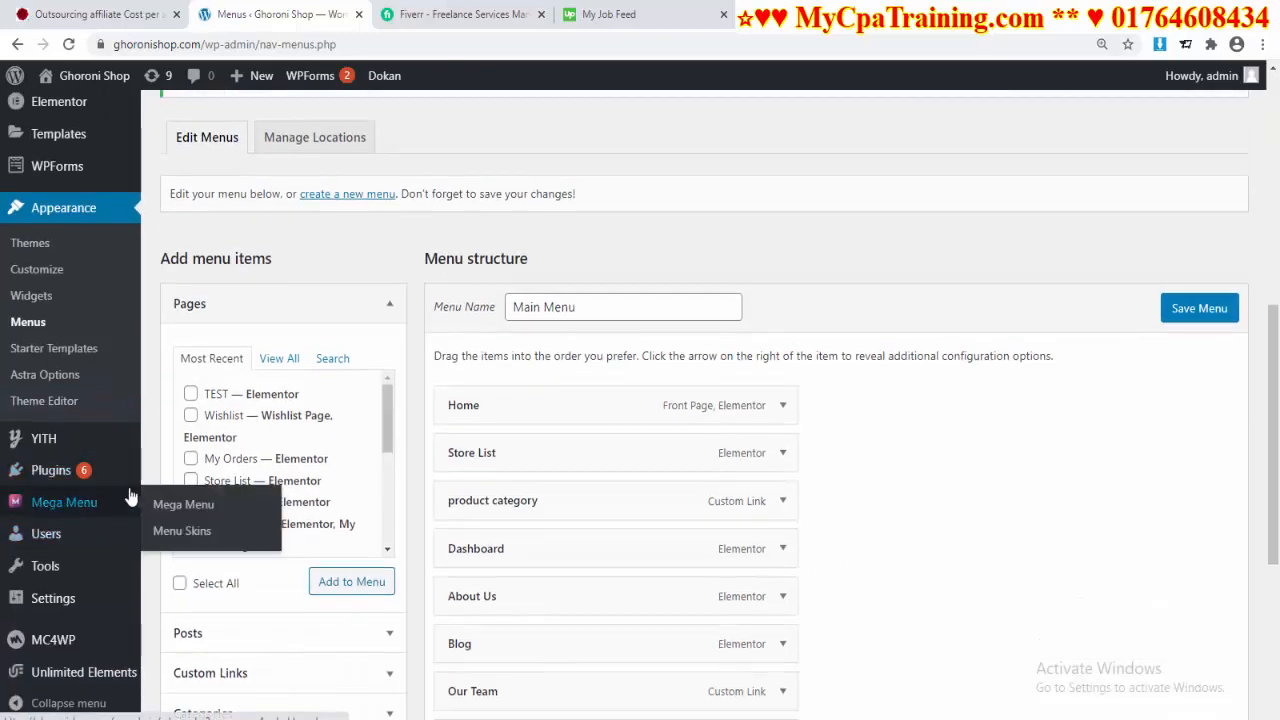
{"action": "left_click", "coordinate": [199, 508]}
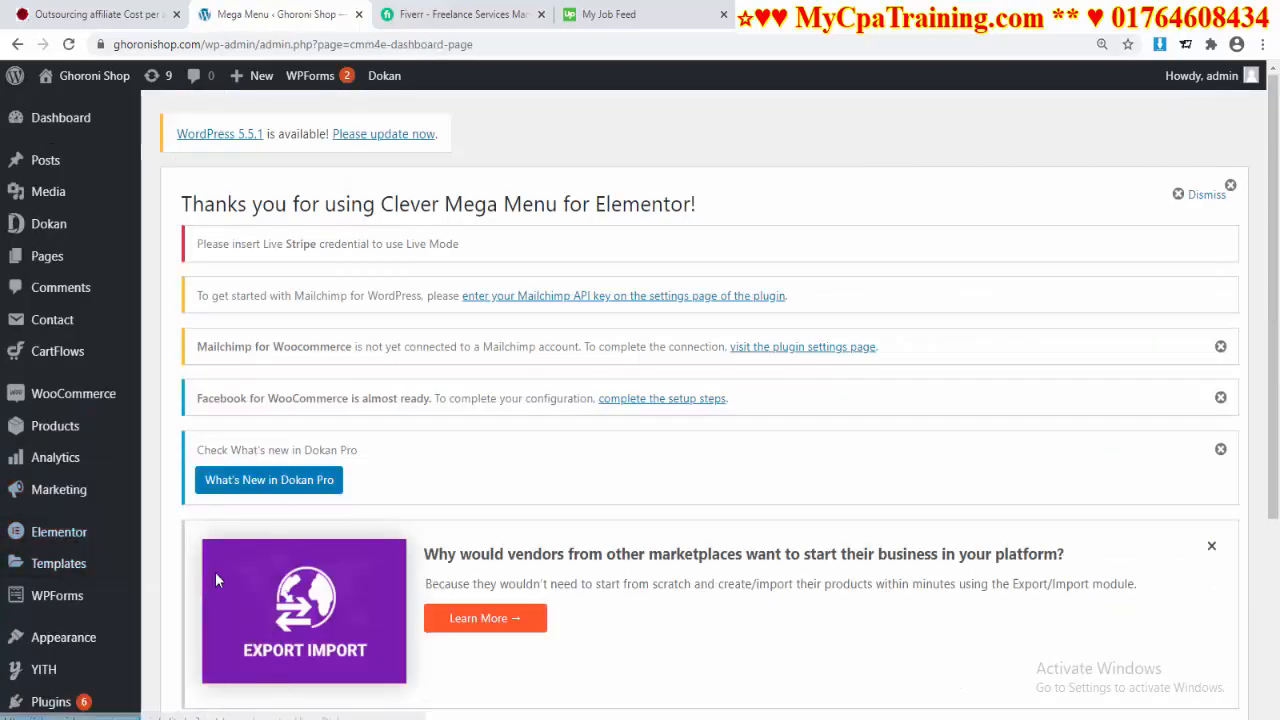
{"action": "scroll", "coordinate": [344, 538], "scroll_direction": "down", "scroll_amount": 3}
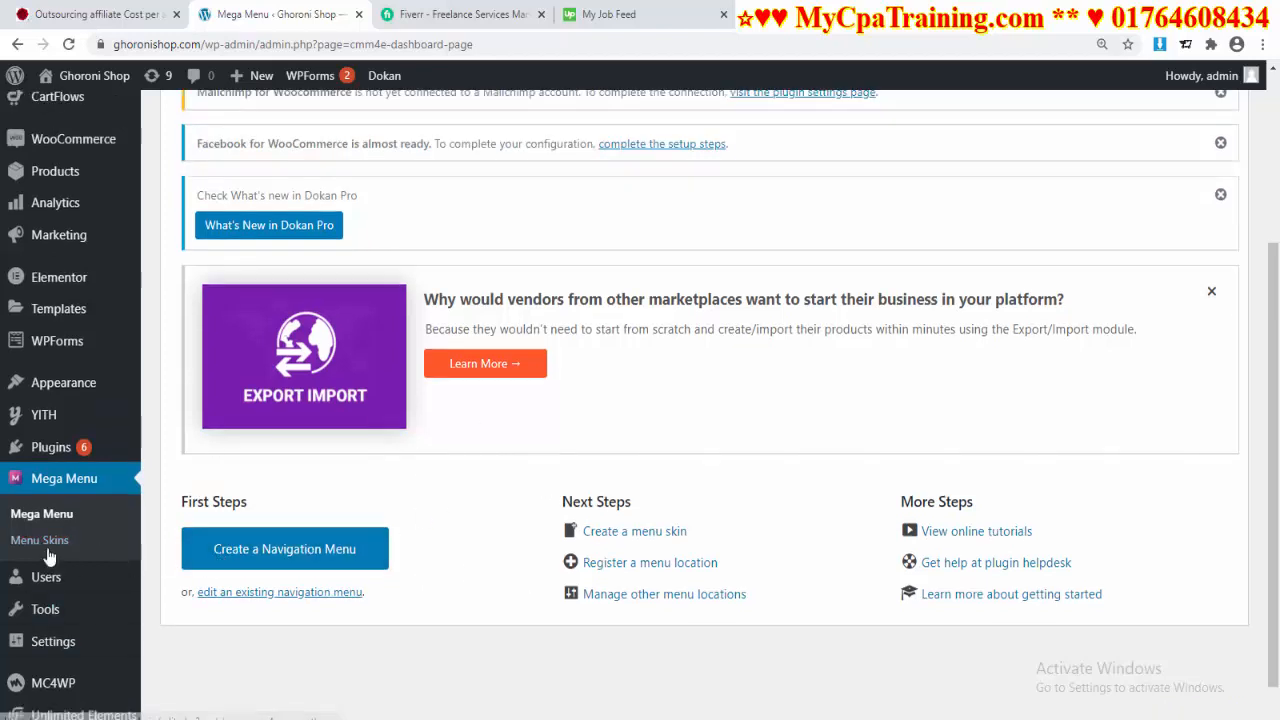
{"action": "left_click", "coordinate": [44, 545]}
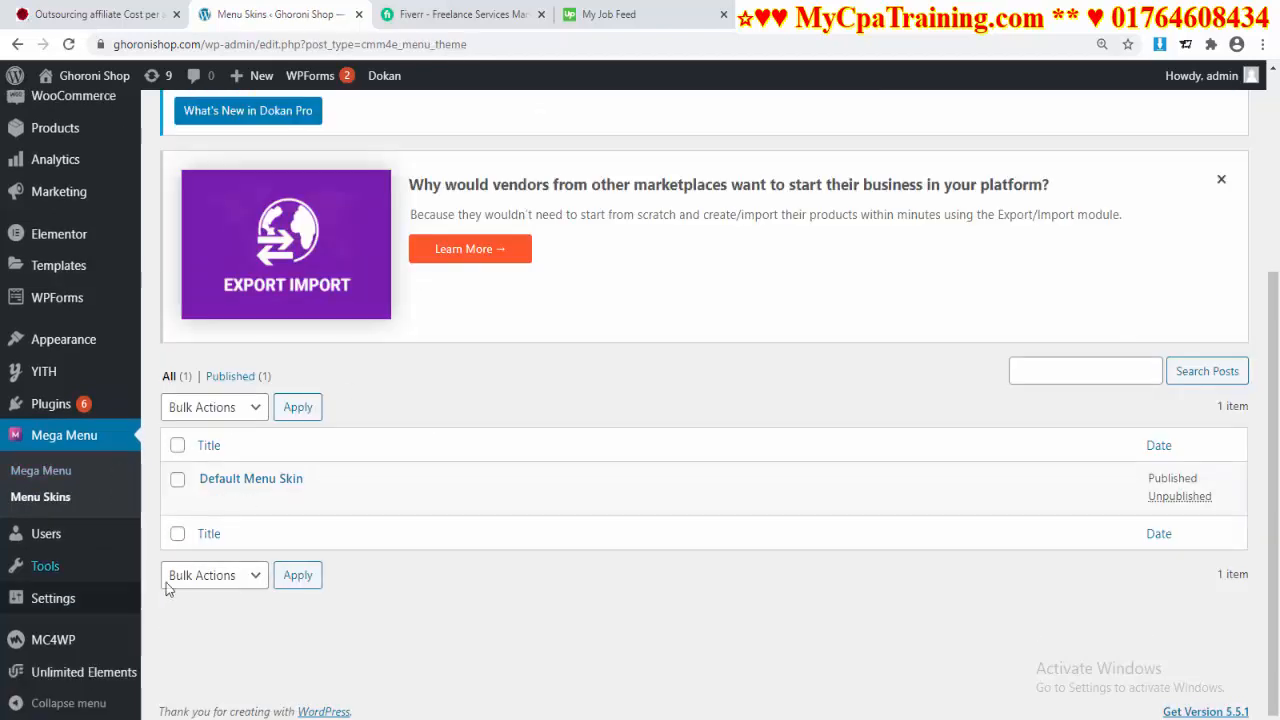
{"action": "left_click", "coordinate": [207, 506]}
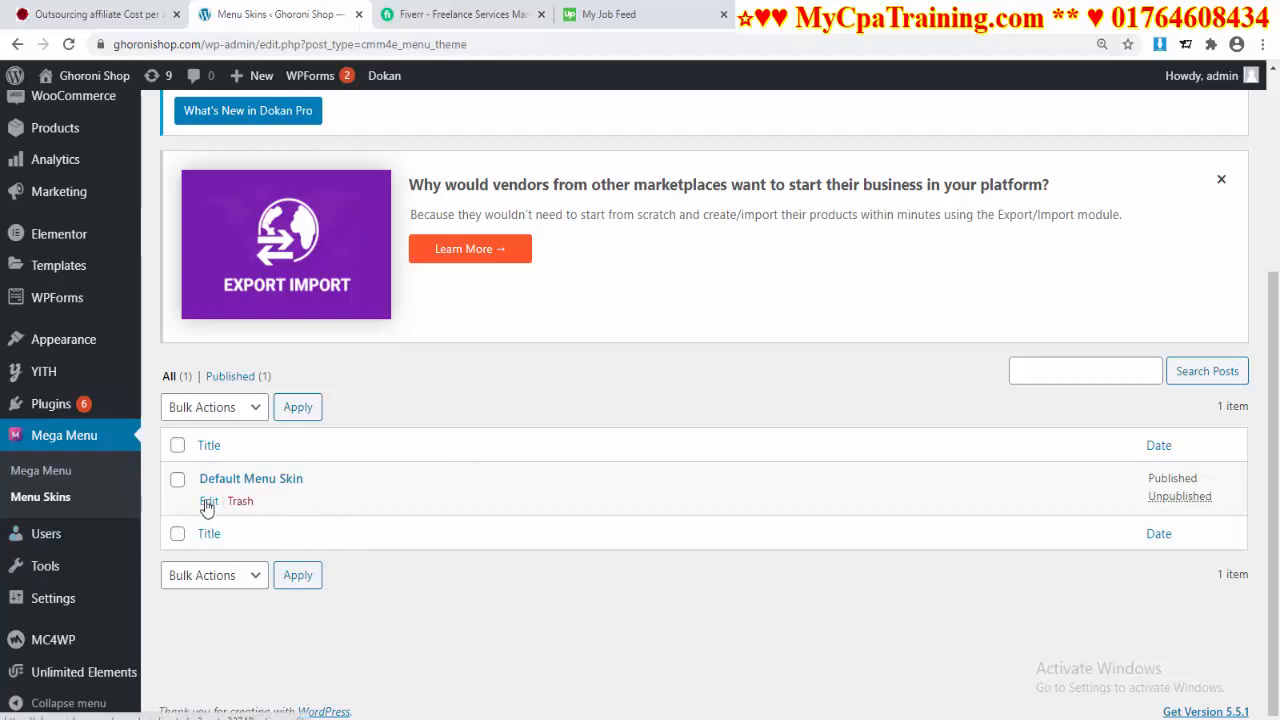
Examine the Default Menu Skin's General, Menu Bar, Flyout Panel, Mega Panel, Mobile Panel and Custom settings.
{"action": "scroll", "coordinate": [757, 520], "scroll_direction": "down", "scroll_amount": 10}
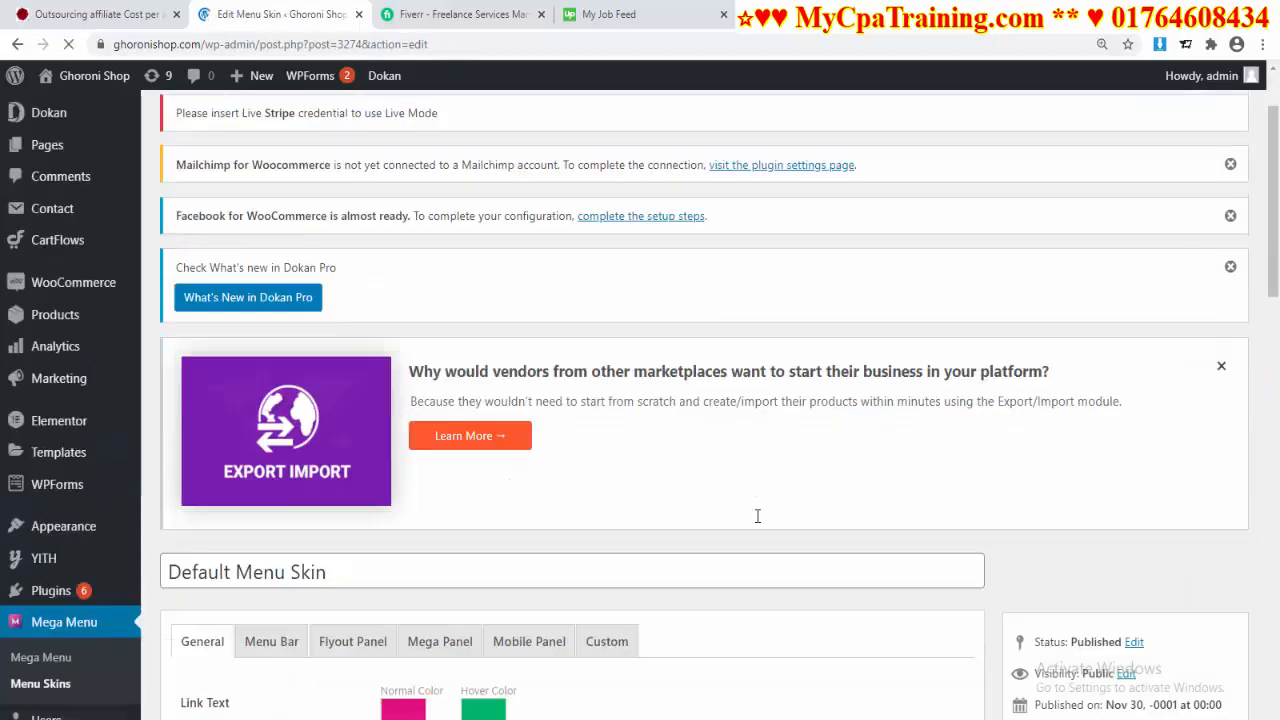
{"action": "scroll", "coordinate": [665, 525], "scroll_direction": "down", "scroll_amount": 5}
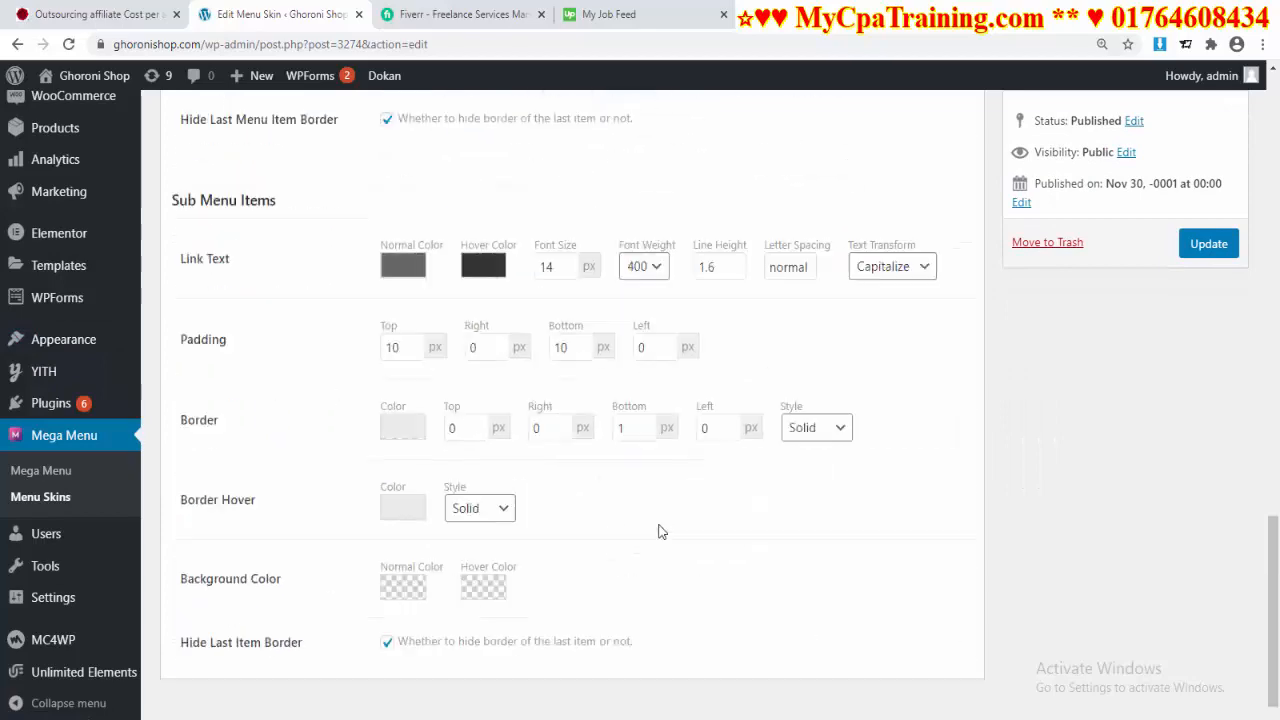
{"action": "scroll", "coordinate": [658, 520], "scroll_direction": "up", "scroll_amount": 6}
{"action": "scroll", "coordinate": [658, 510], "scroll_direction": "up", "scroll_amount": 10}
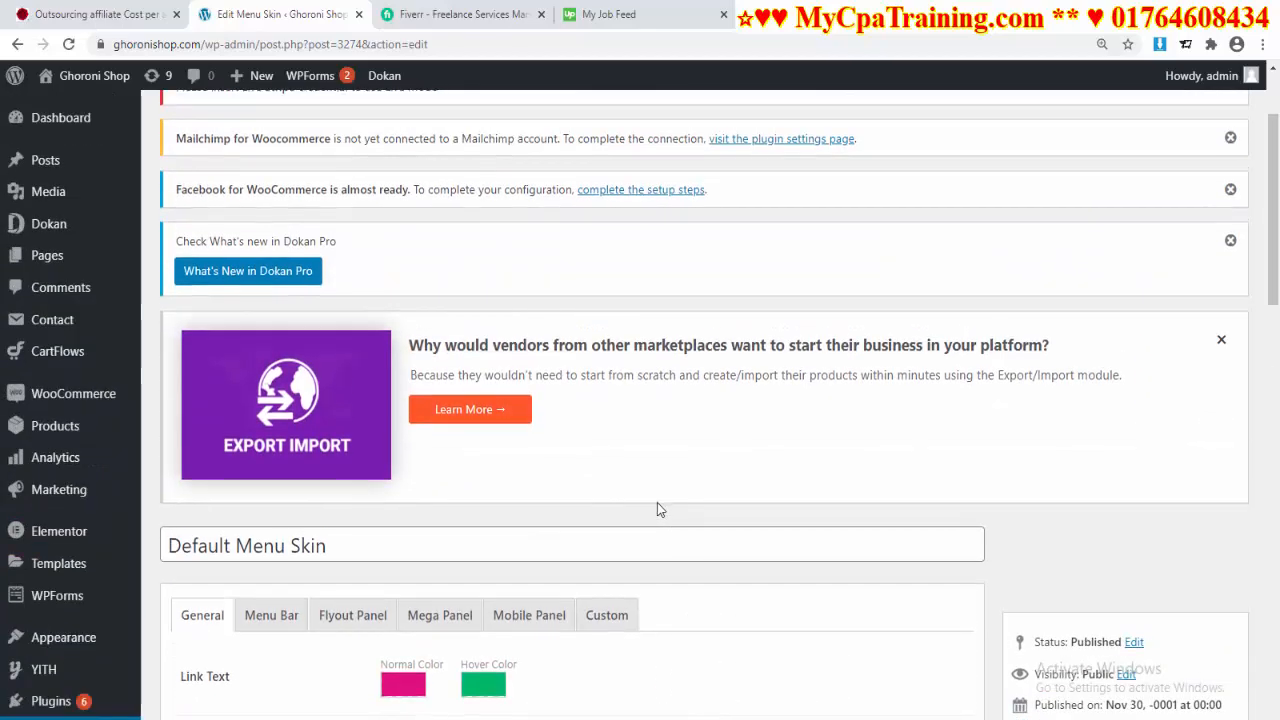
{"action": "scroll", "coordinate": [657, 505], "scroll_direction": "down", "scroll_amount": 3}
{"action": "left_click", "coordinate": [275, 370]}
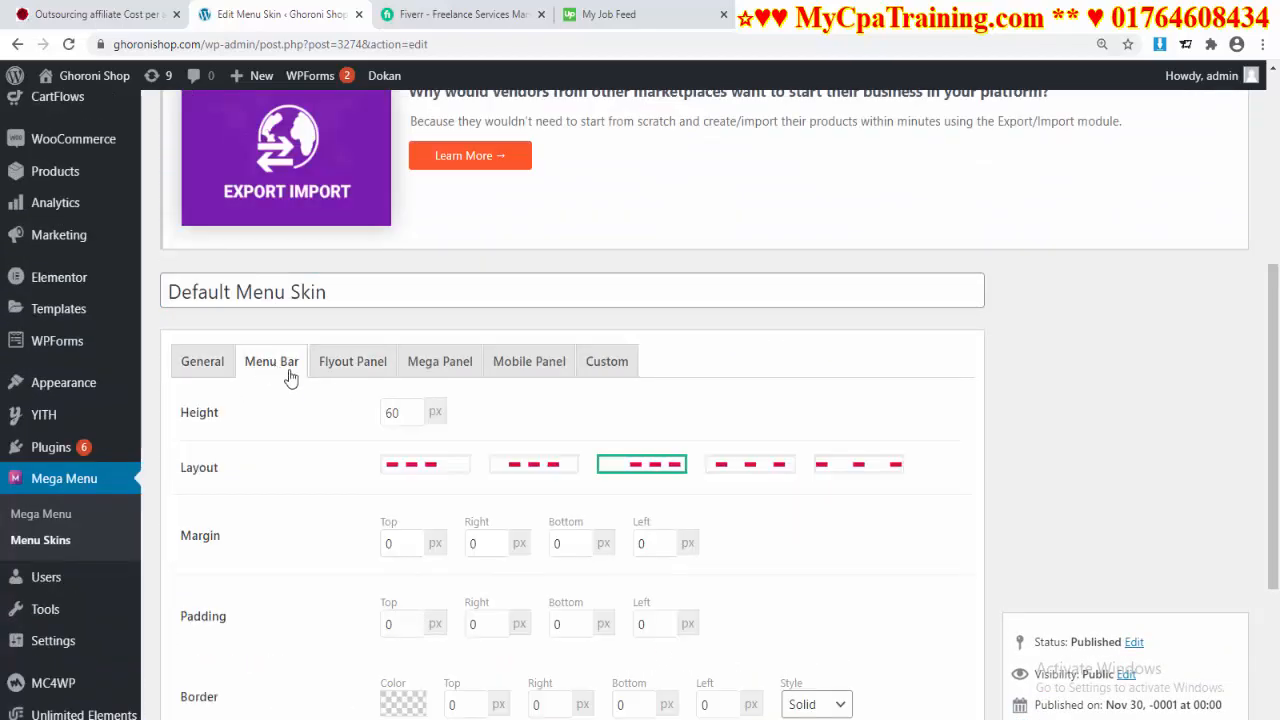
{"action": "left_click", "coordinate": [352, 364]}
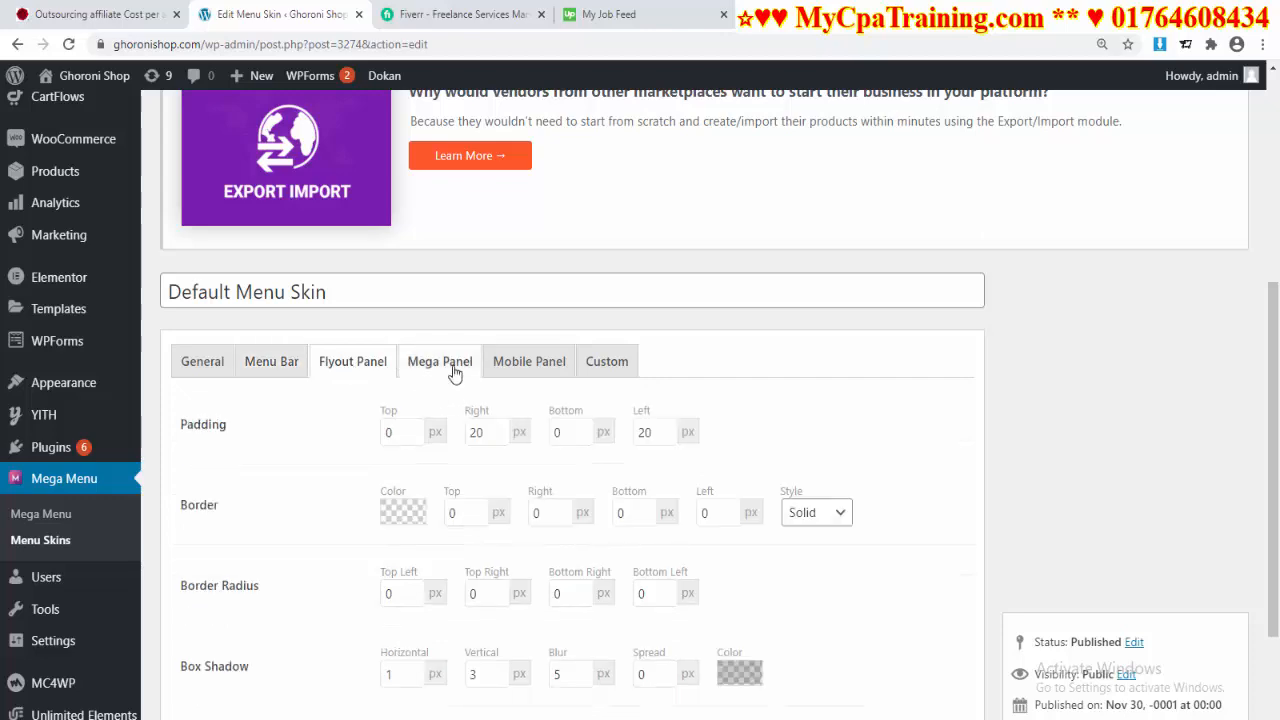
{"action": "left_click", "coordinate": [451, 368]}
{"action": "left_click", "coordinate": [560, 365]}
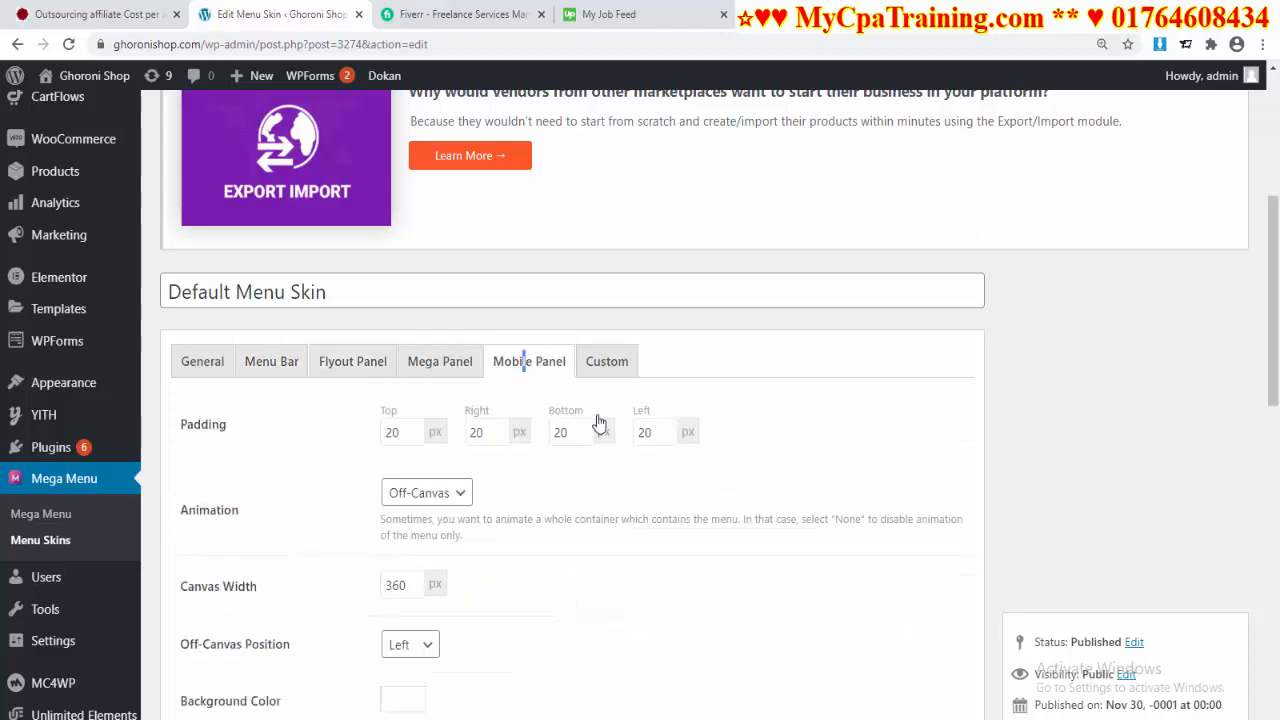
{"action": "left_click", "coordinate": [628, 364]}
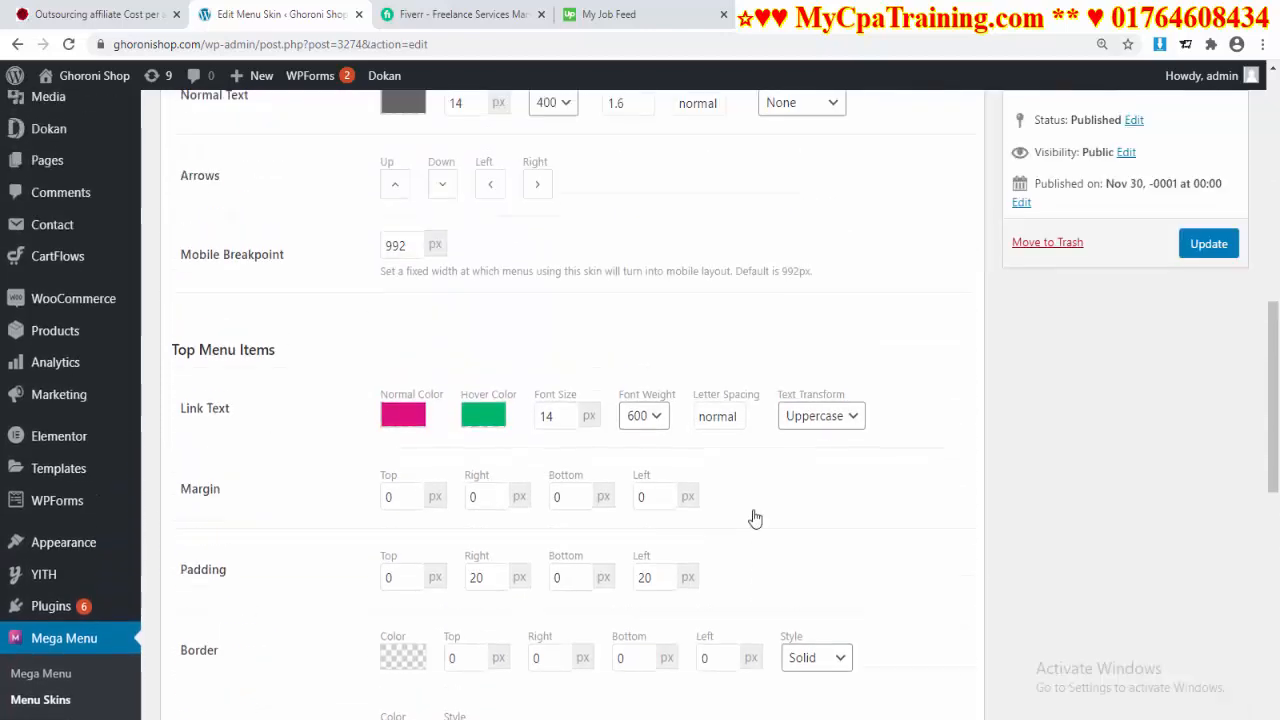
{"action": "scroll", "coordinate": [752, 518], "scroll_direction": "up", "scroll_amount": 1}
{"action": "scroll", "coordinate": [743, 515], "scroll_direction": "down", "scroll_amount": 3}
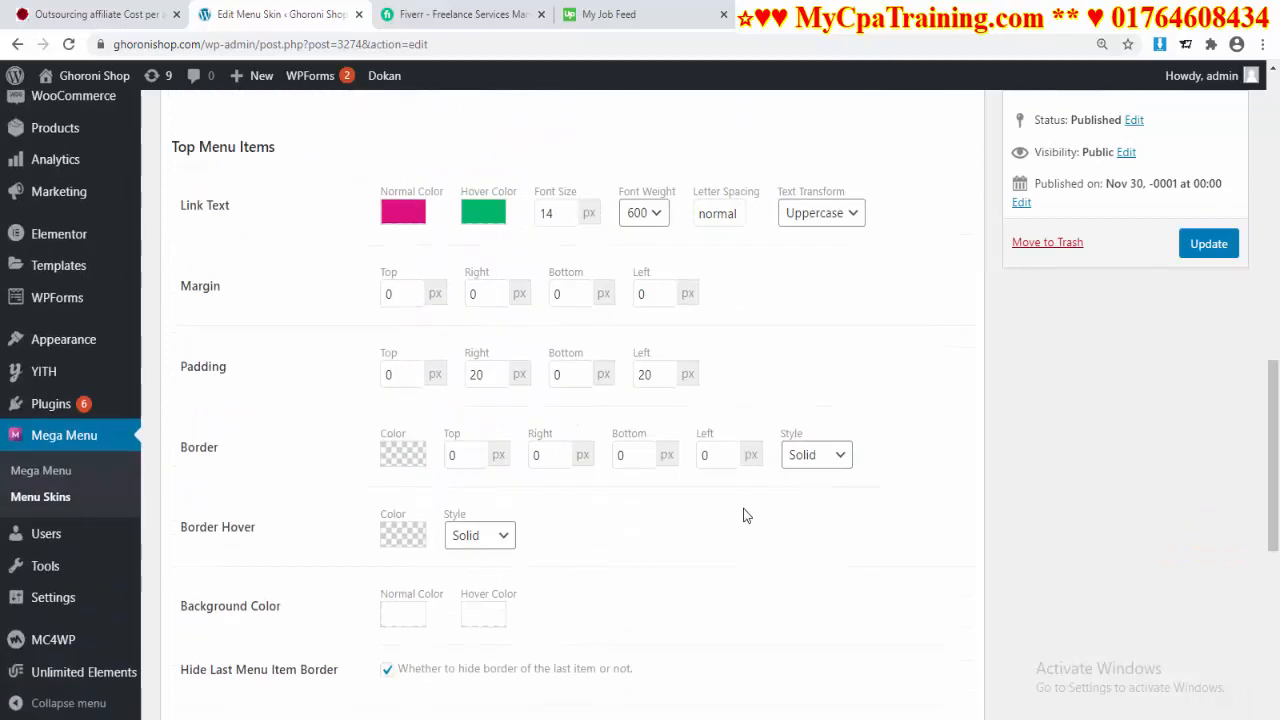
Create a new navigation menu named "Maga Menu 777" from the Mega Menu plugin's start page.
{"action": "left_click", "coordinate": [57, 480]}
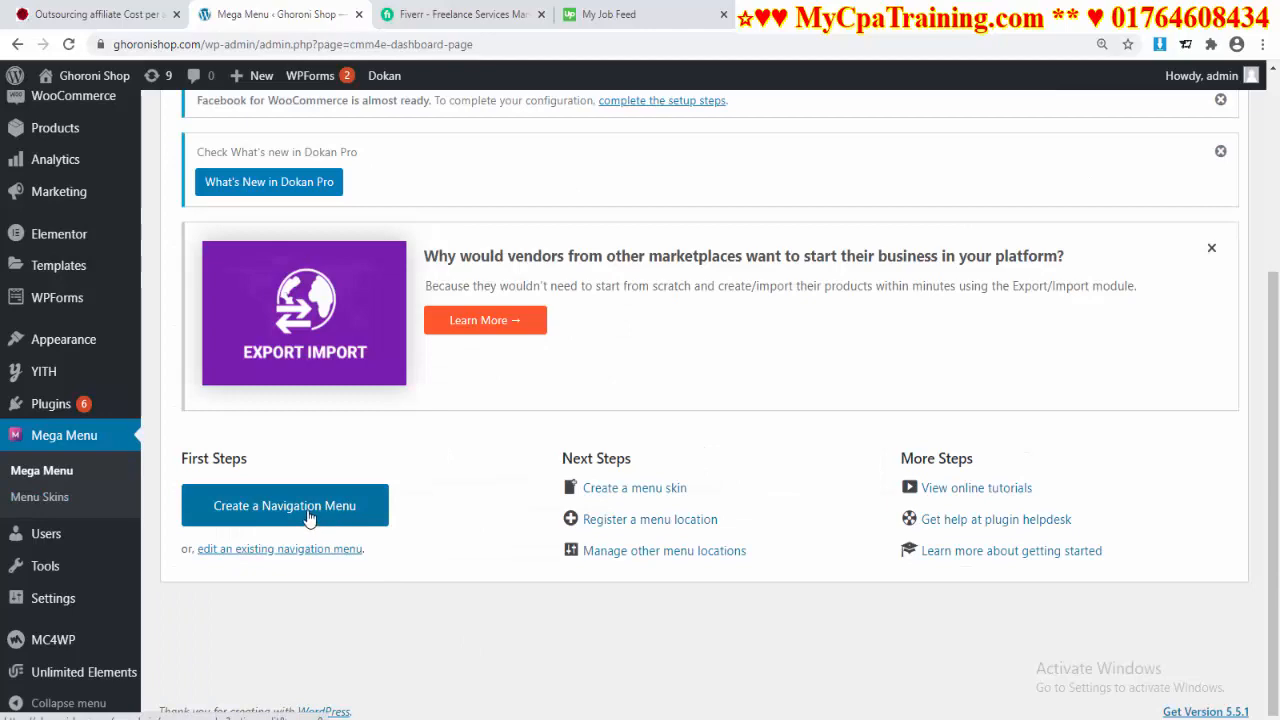
{"action": "left_click", "coordinate": [279, 510]}
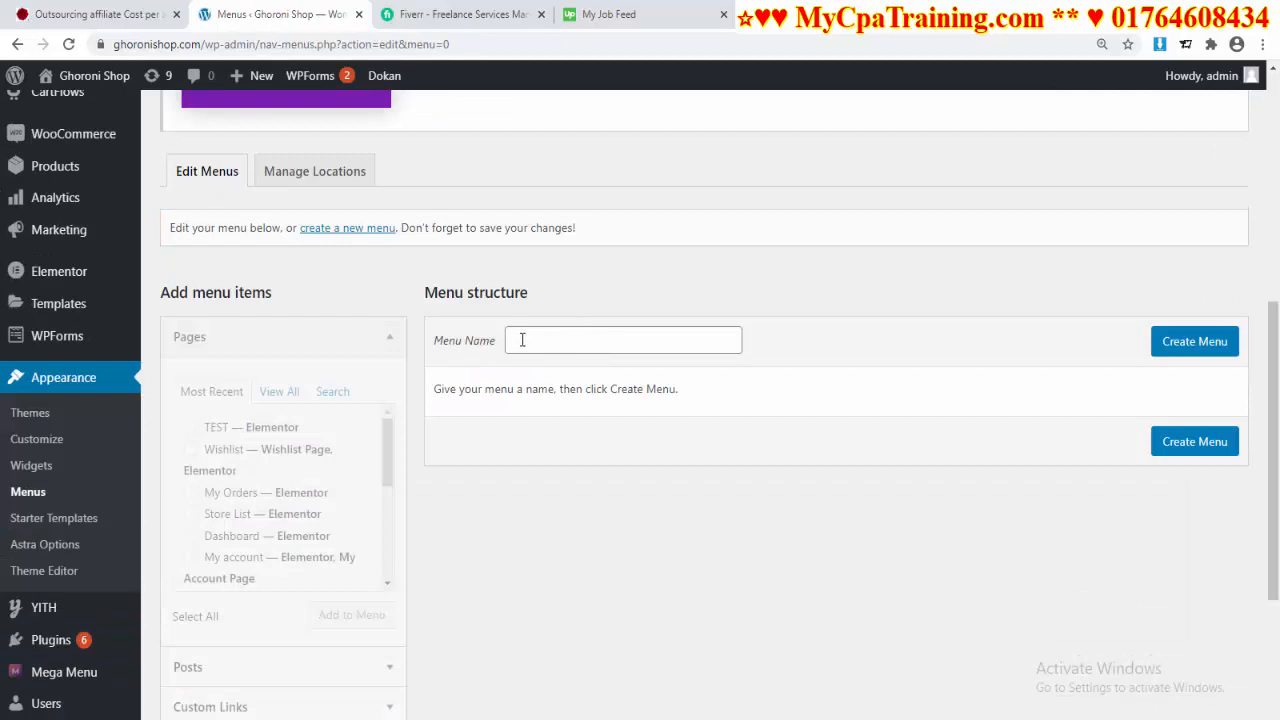
{"action": "left_click", "coordinate": [522, 340]}
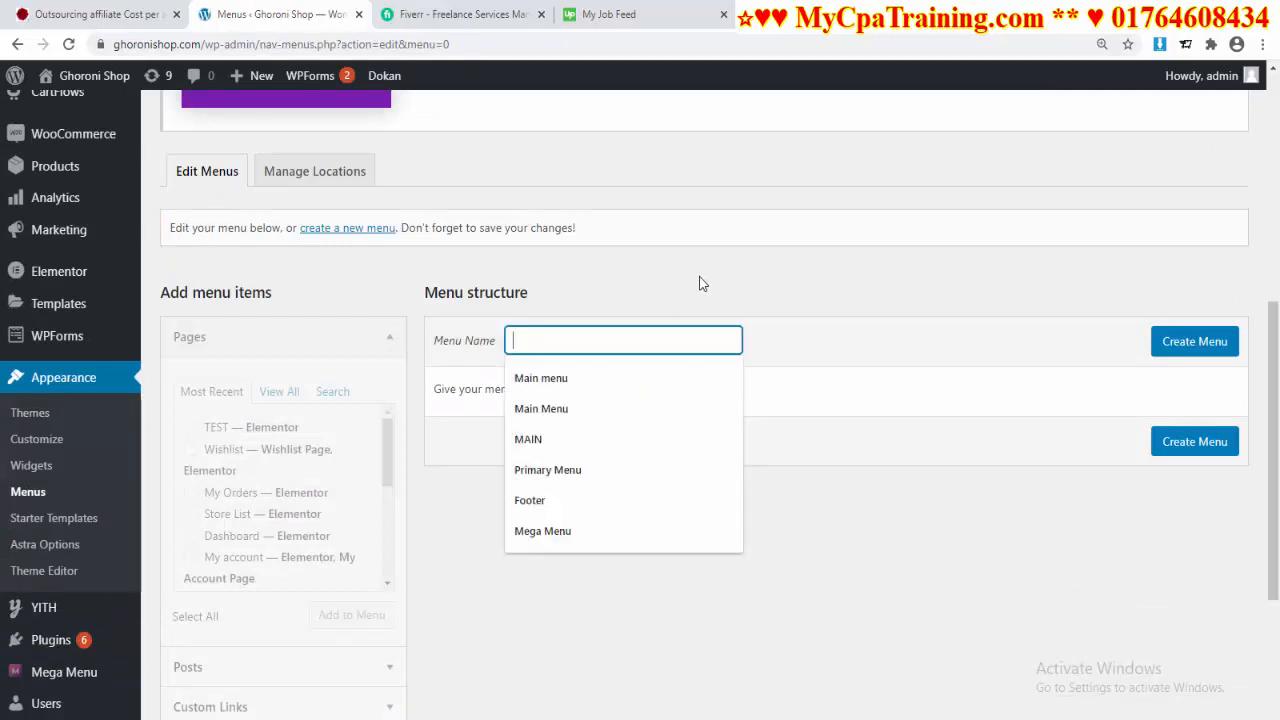
{"action": "type", "text": "Maga m"}
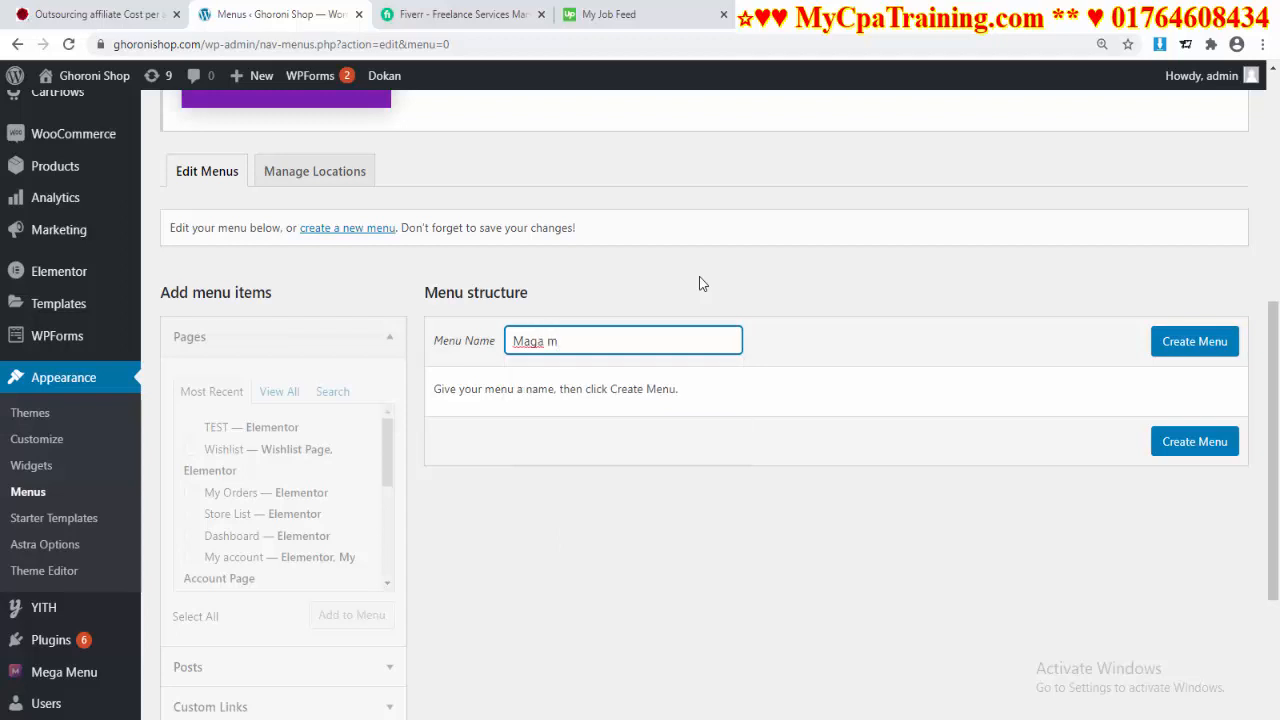
{"action": "key", "text": "BackSpace"}
{"action": "type", "text": "Menu 777"}
{"action": "left_click", "coordinate": [1194, 341]}
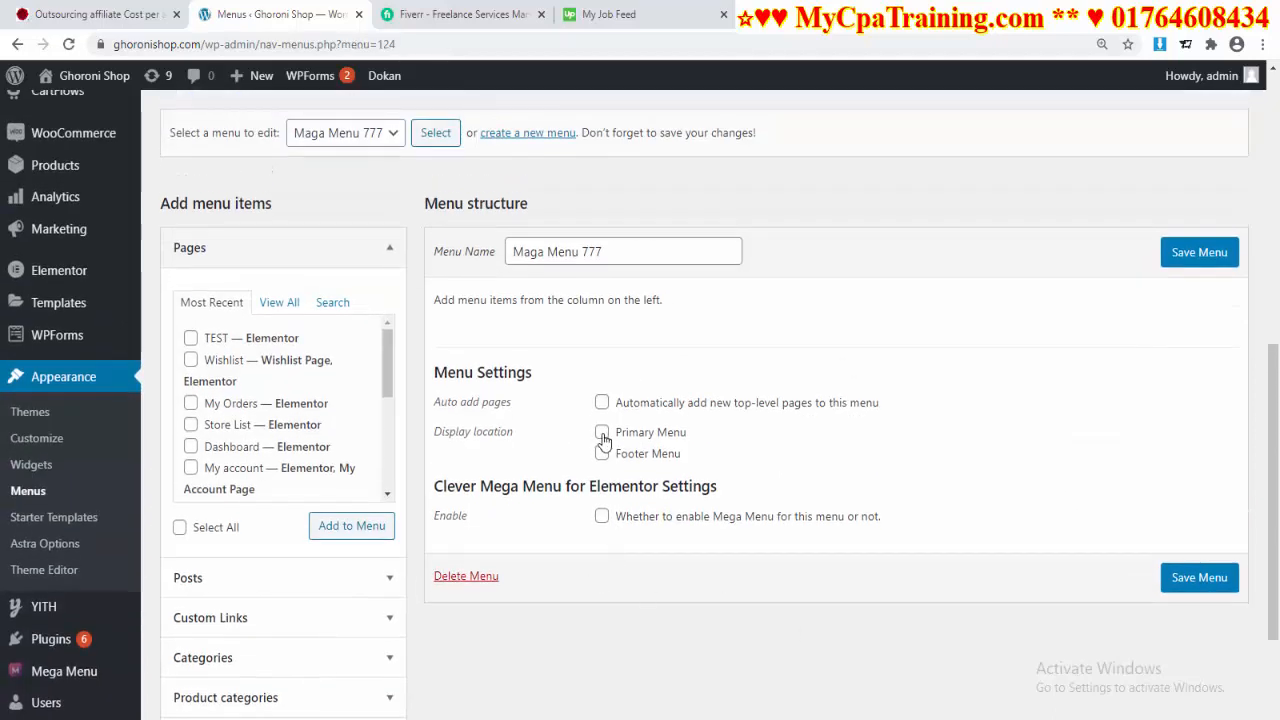
Assign Maga Menu 777 to the Primary Menu location, enable Mega Menu for it with Default Menu Skin, and save the menu.
{"action": "left_click", "coordinate": [603, 436]}
{"action": "left_click", "coordinate": [602, 517]}
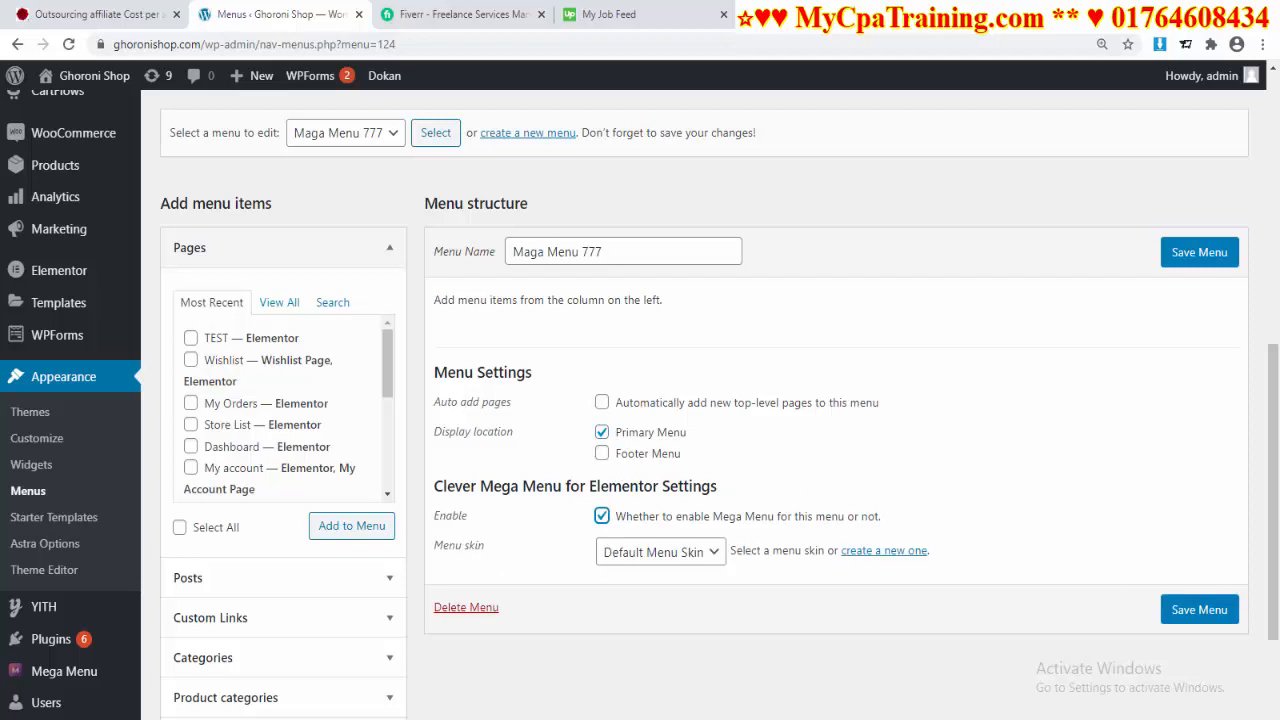
{"action": "left_click", "coordinate": [712, 558]}
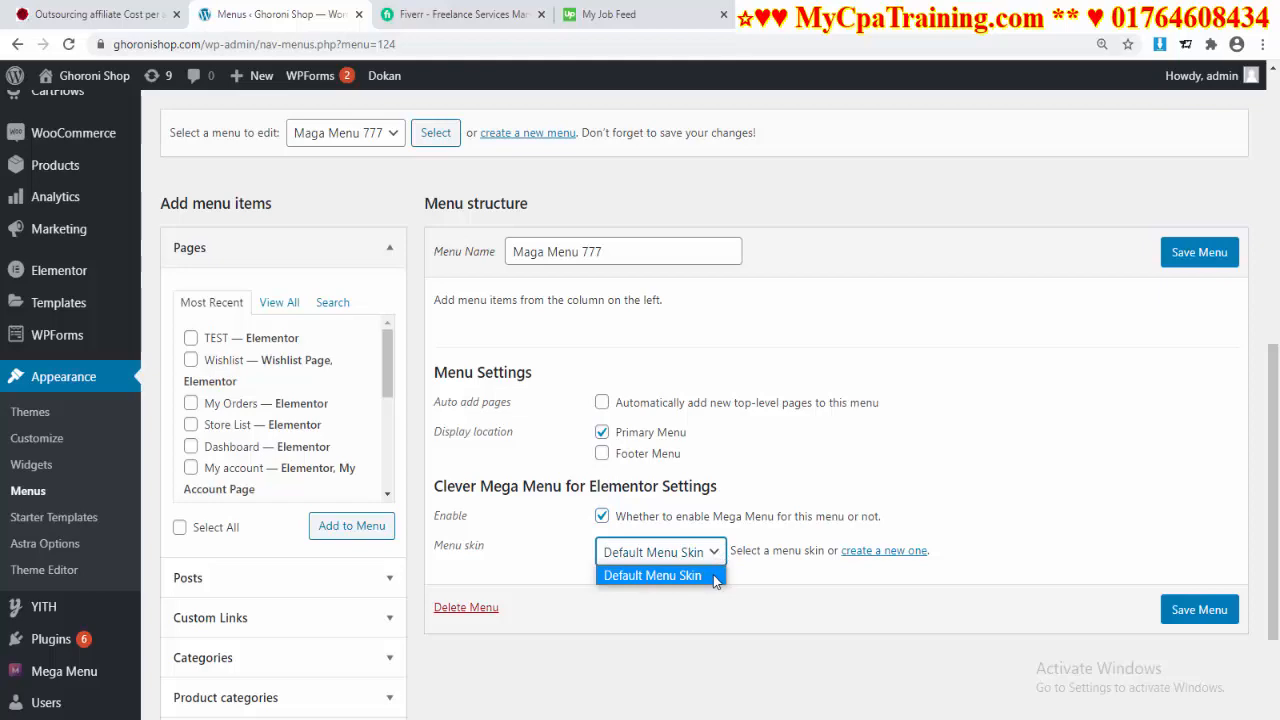
{"action": "left_click", "coordinate": [715, 578]}
{"action": "left_click", "coordinate": [1188, 614]}
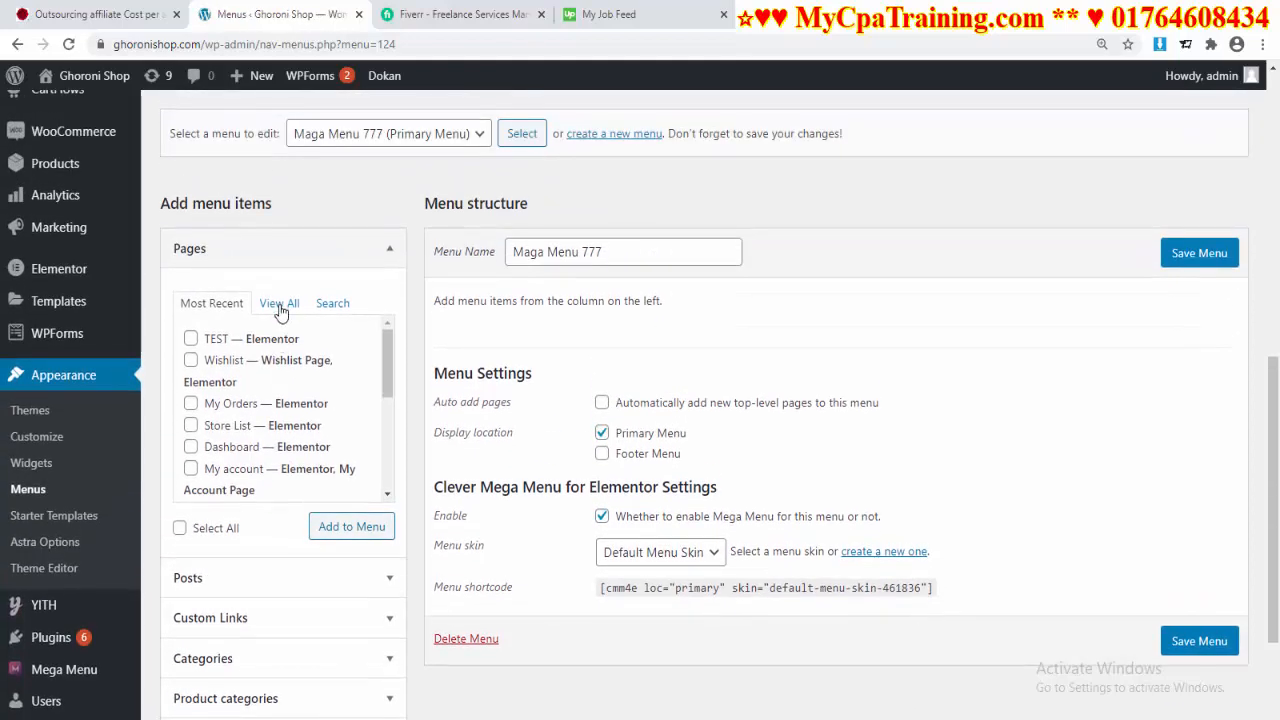
Add the Home, About, Store and Store List pages to Maga Menu 777.
{"action": "left_click", "coordinate": [279, 304]}
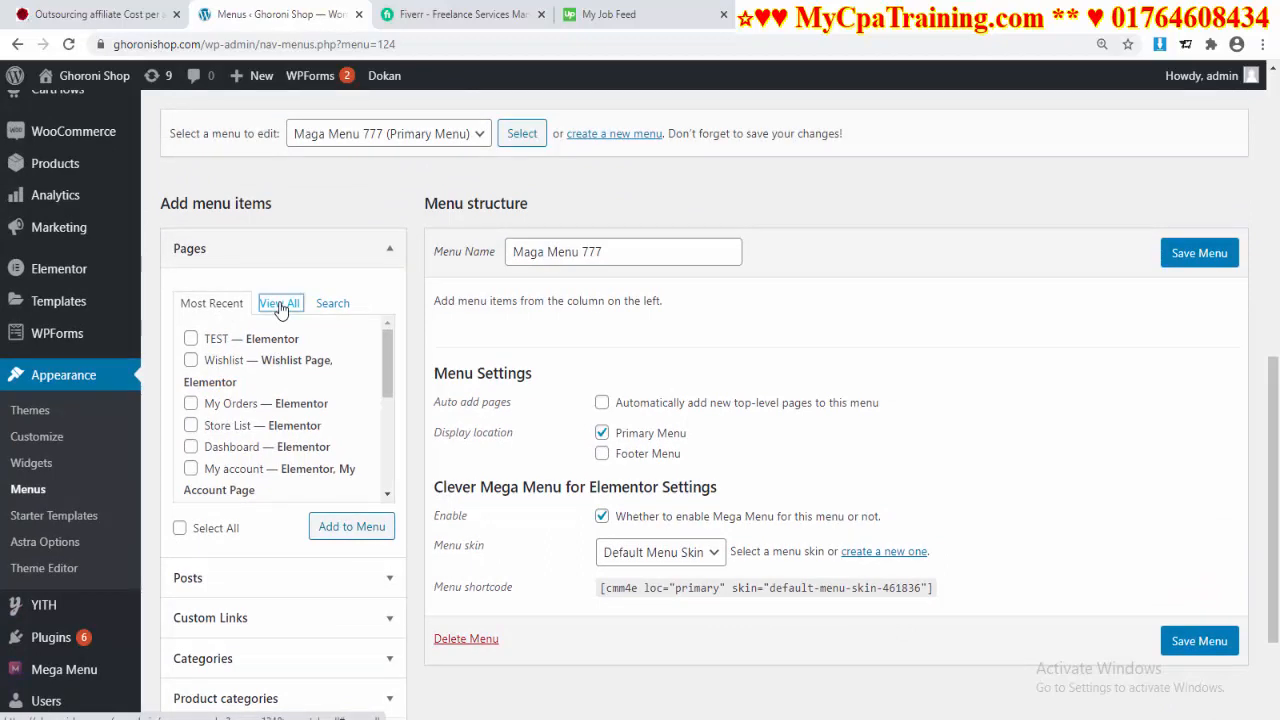
{"action": "left_click", "coordinate": [191, 339]}
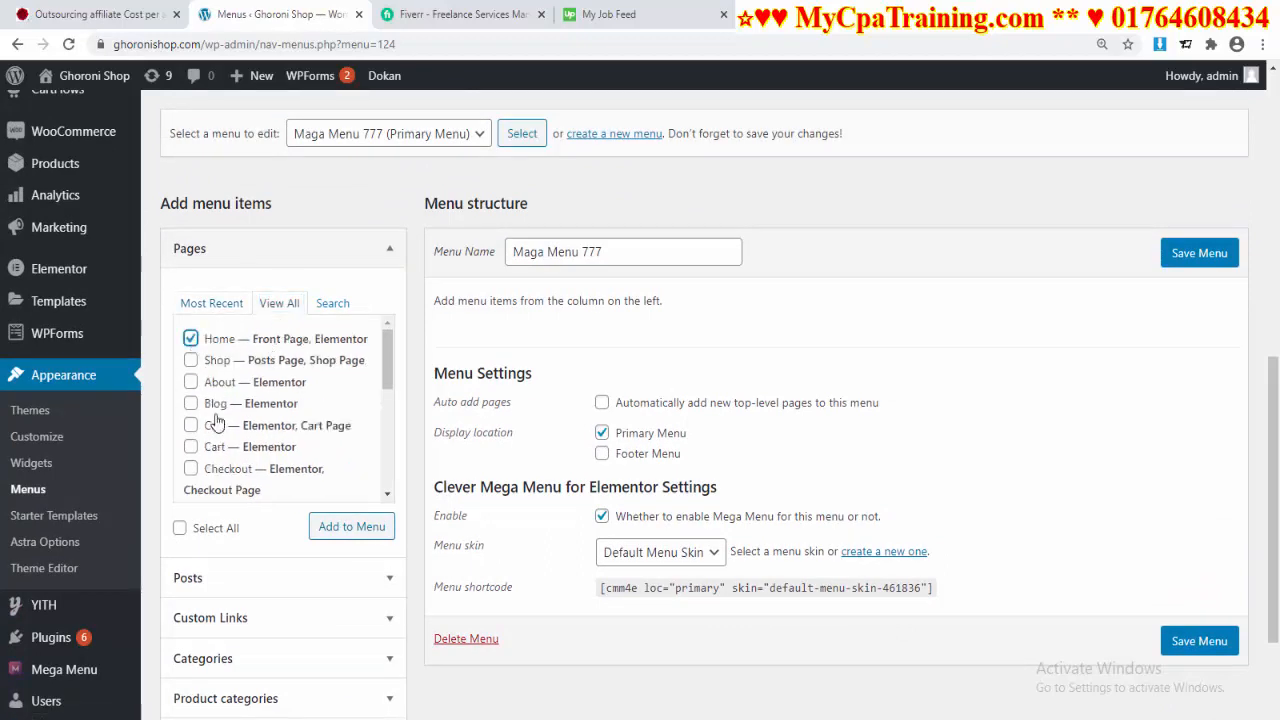
{"action": "left_click_drag", "start_coordinate": [384, 390], "coordinate": [385, 477]}
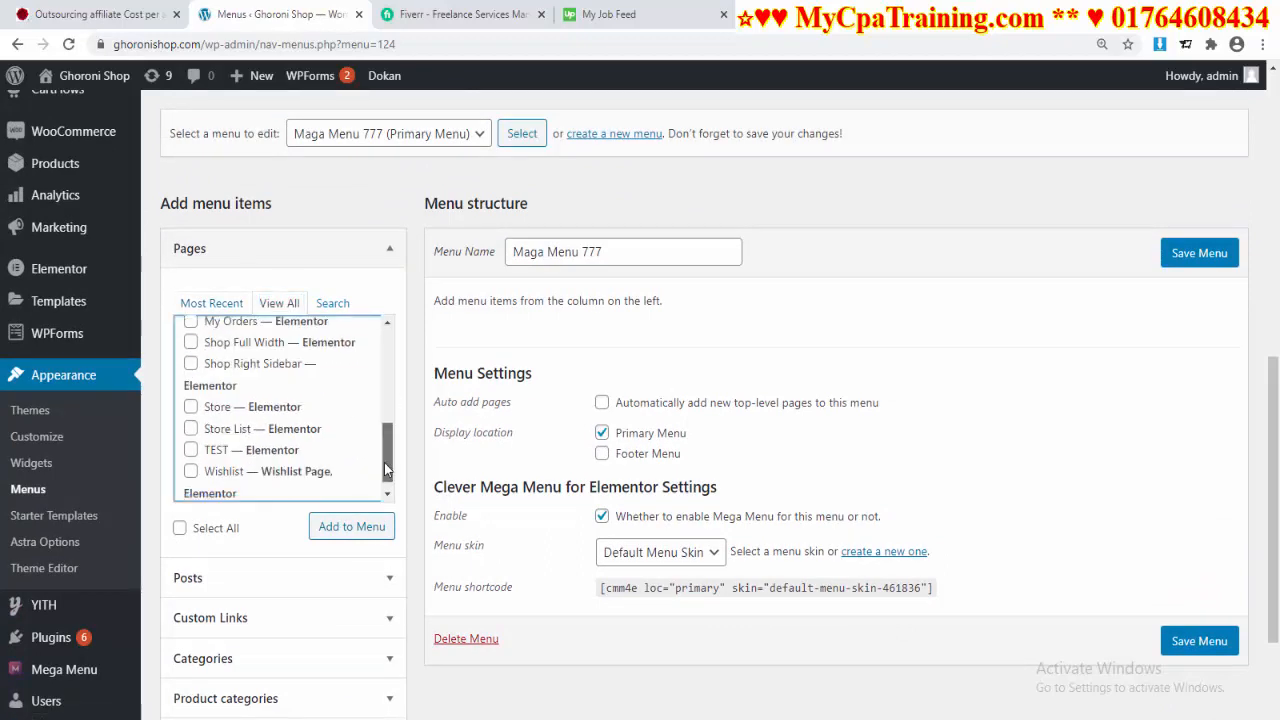
{"action": "left_click", "coordinate": [191, 407]}
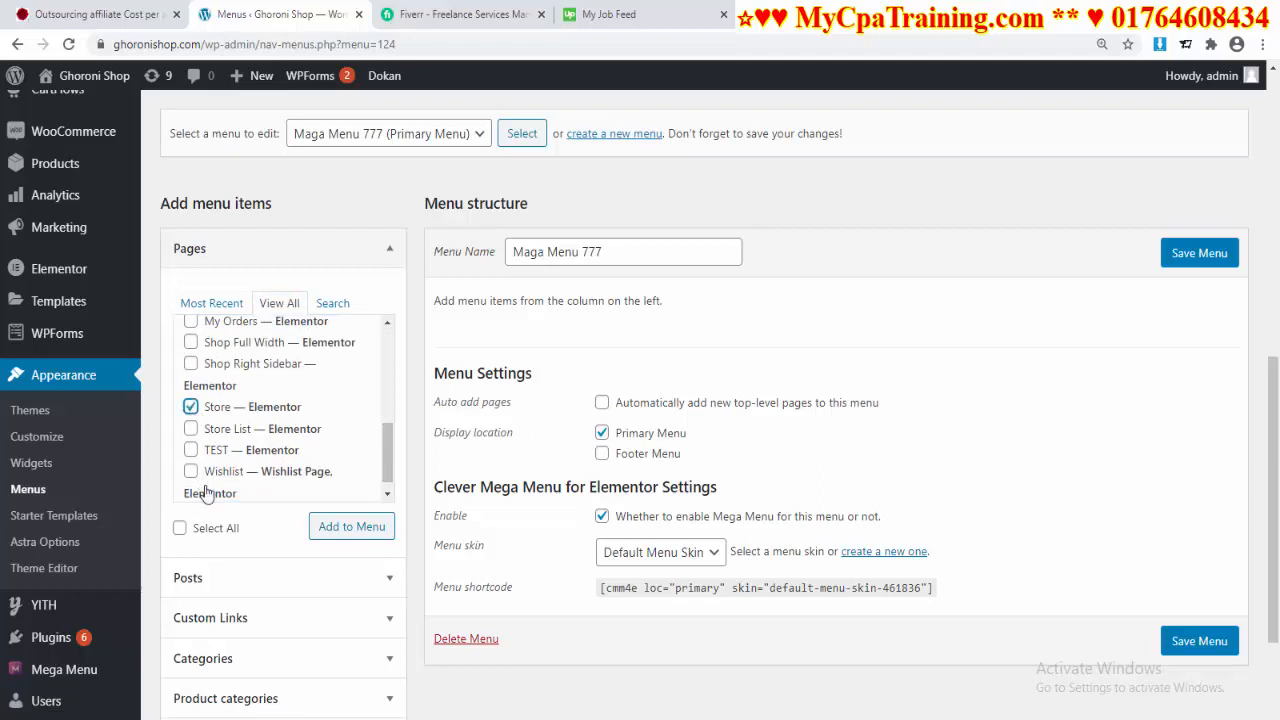
{"action": "left_click", "coordinate": [191, 429]}
{"action": "scroll", "coordinate": [341, 467], "scroll_direction": "up", "scroll_amount": 10}
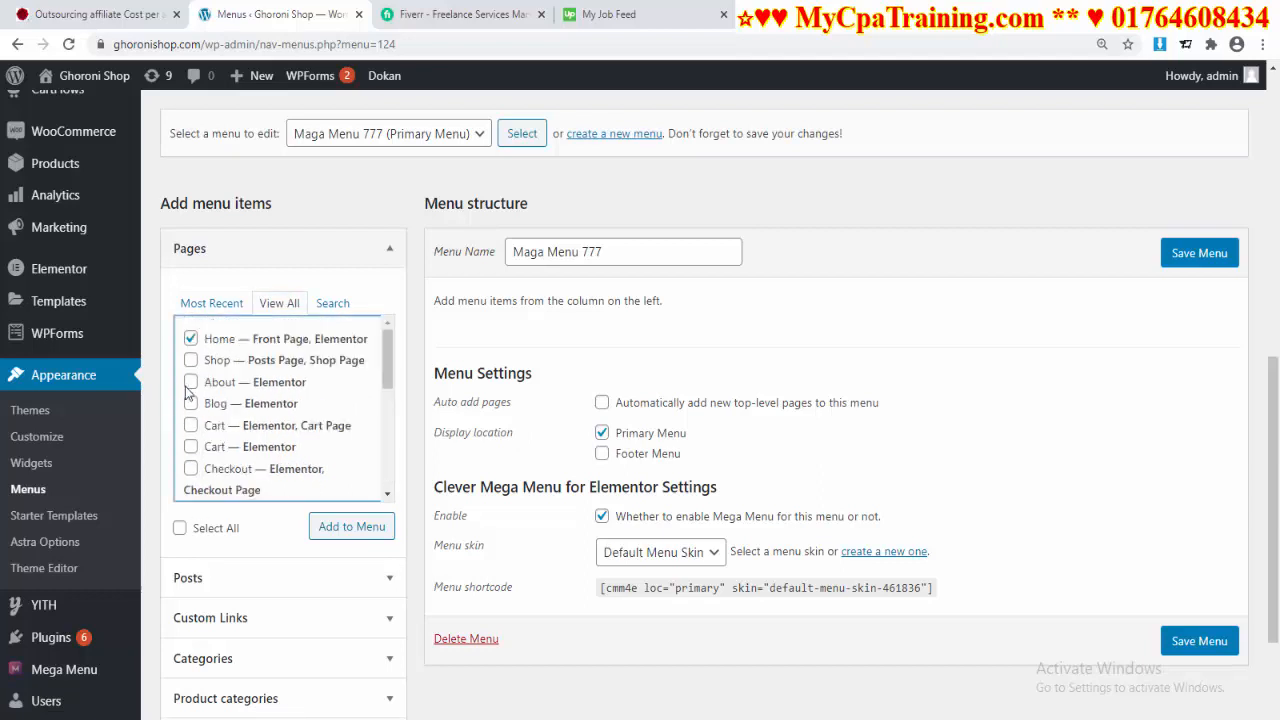
{"action": "left_click", "coordinate": [190, 382]}
{"action": "left_click", "coordinate": [350, 528]}
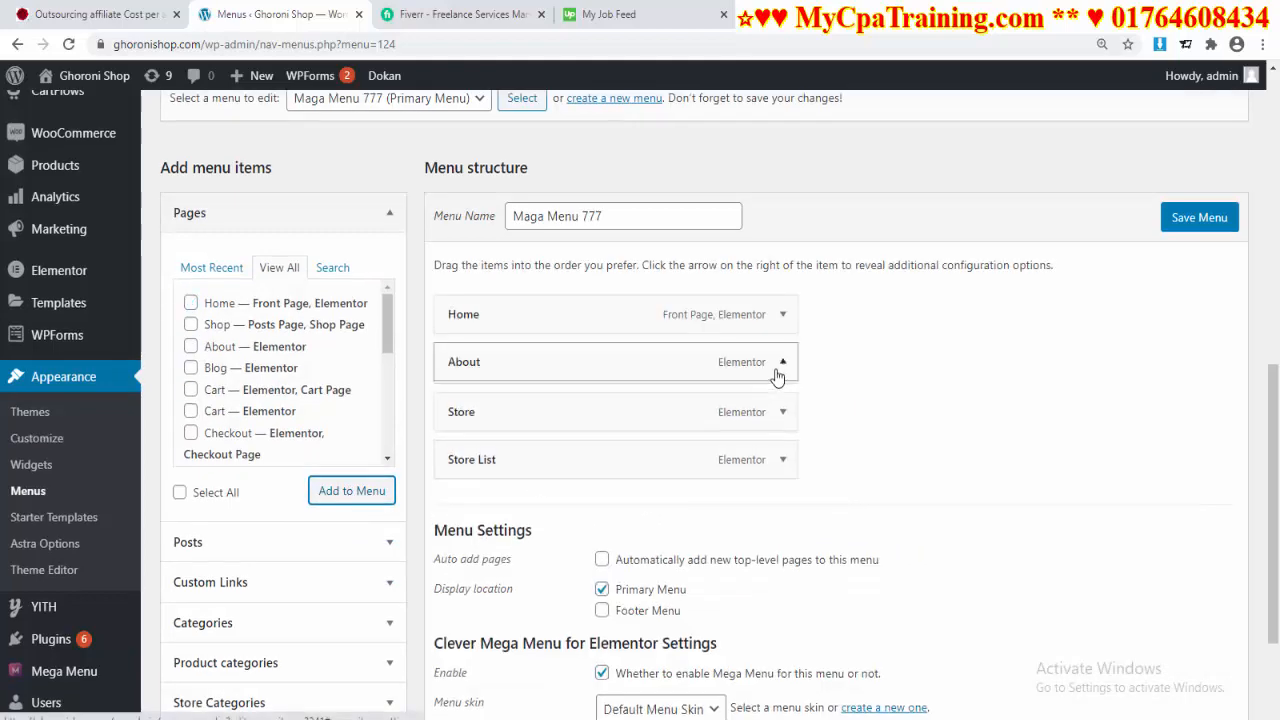
Remove the About page item from the menu structure.
{"action": "left_click", "coordinate": [780, 364]}
{"action": "scroll", "coordinate": [480, 609], "scroll_direction": "down", "scroll_amount": 2}
{"action": "left_click", "coordinate": [463, 363]}
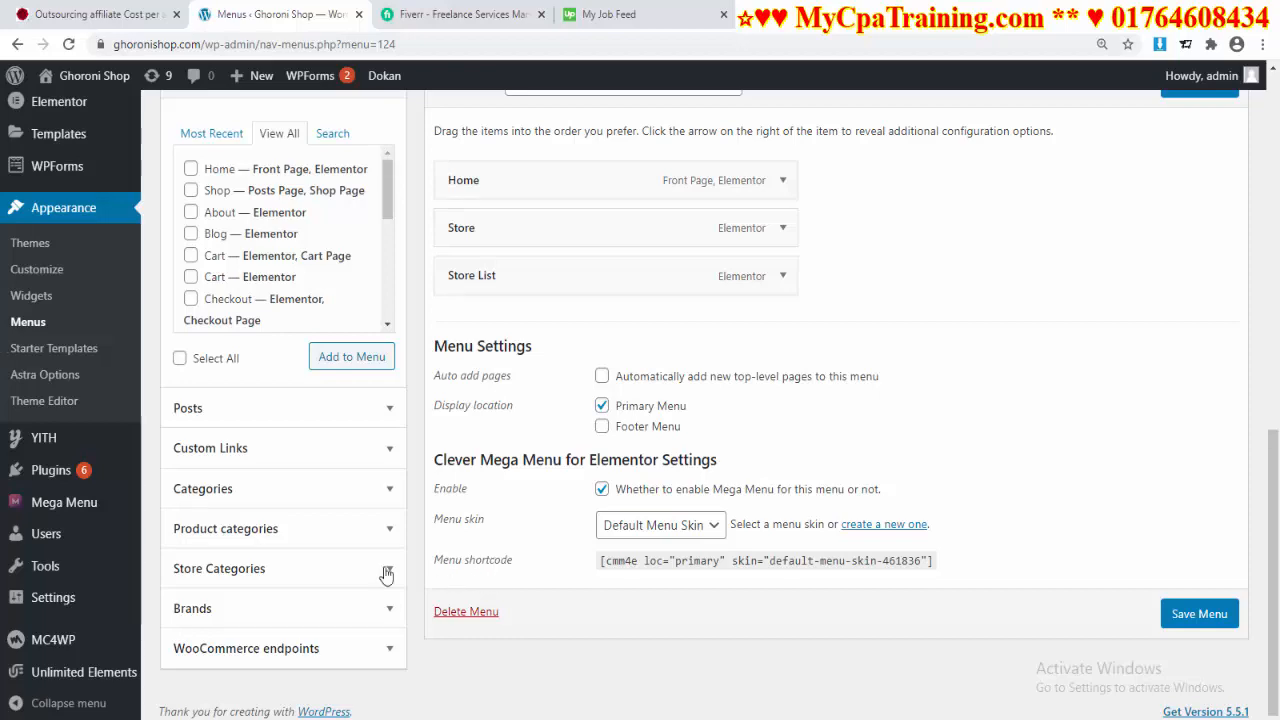
Add a custom link with the URL # and the text "Contact" to the menu.
{"action": "left_click", "coordinate": [300, 449]}
{"action": "left_click", "coordinate": [312, 501]}
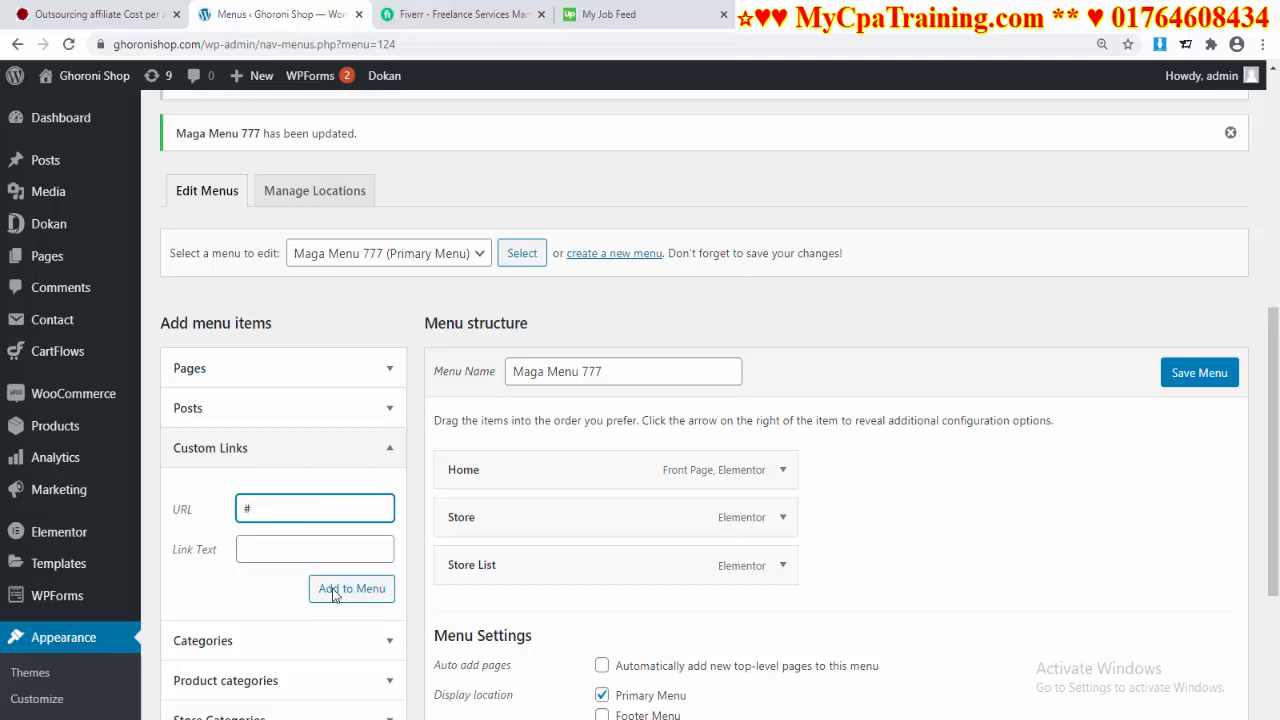
{"action": "left_click", "coordinate": [294, 548]}
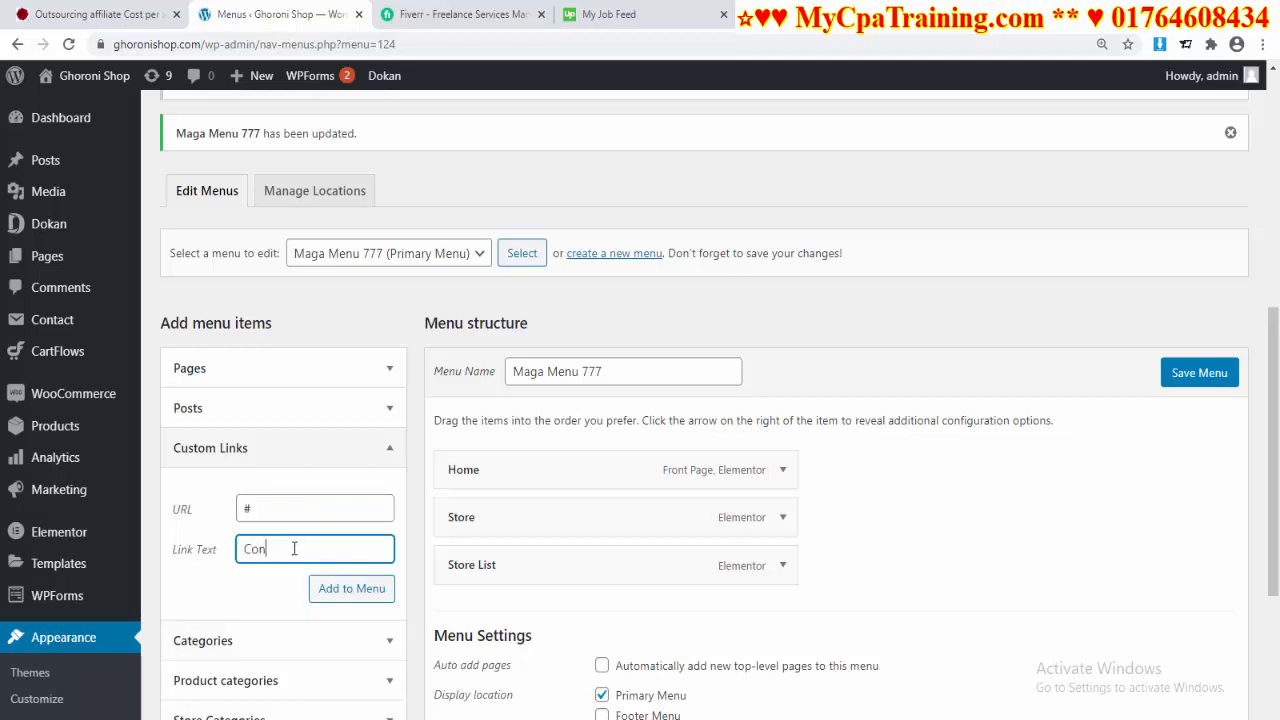
{"action": "type", "text": "Contact"}
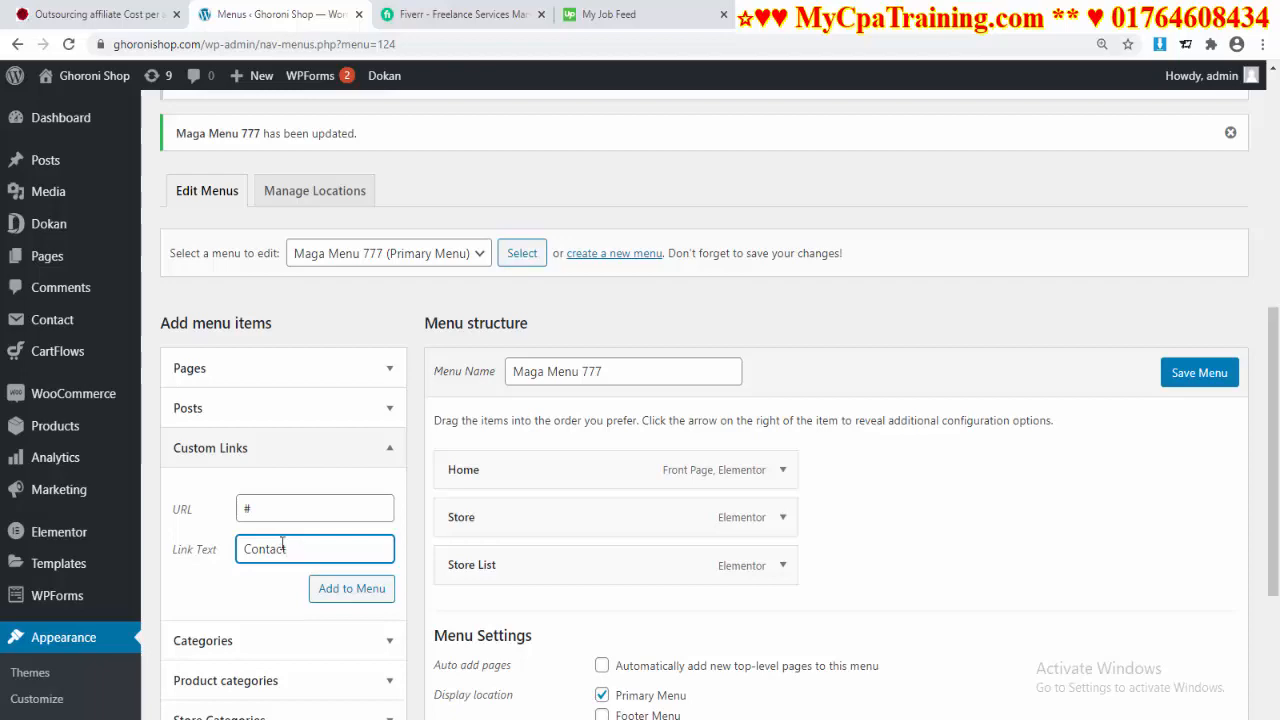
{"action": "left_click", "coordinate": [366, 592]}
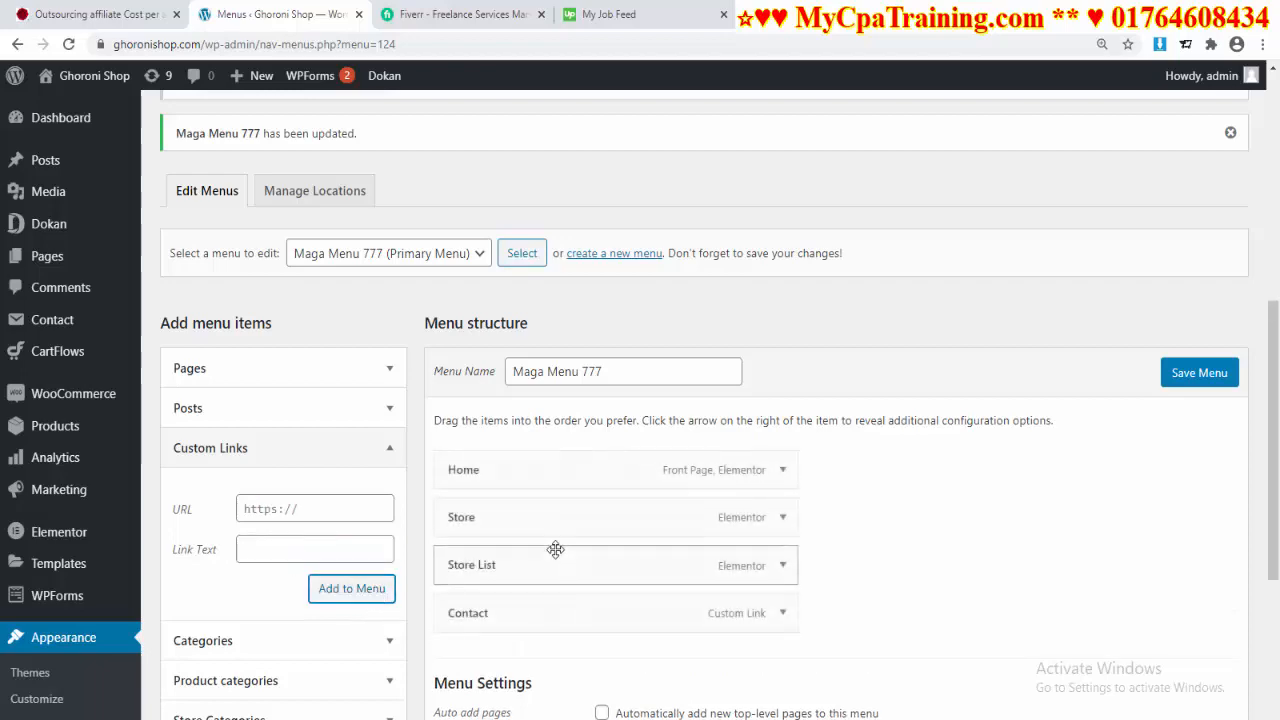
Add a custom link with the URL # and the text "About Us", and save the menu.
{"action": "scroll", "coordinate": [555, 549], "scroll_direction": "down", "scroll_amount": 4}
{"action": "scroll", "coordinate": [458, 542], "scroll_direction": "up", "scroll_amount": 1}
{"action": "left_click", "coordinate": [303, 251]}
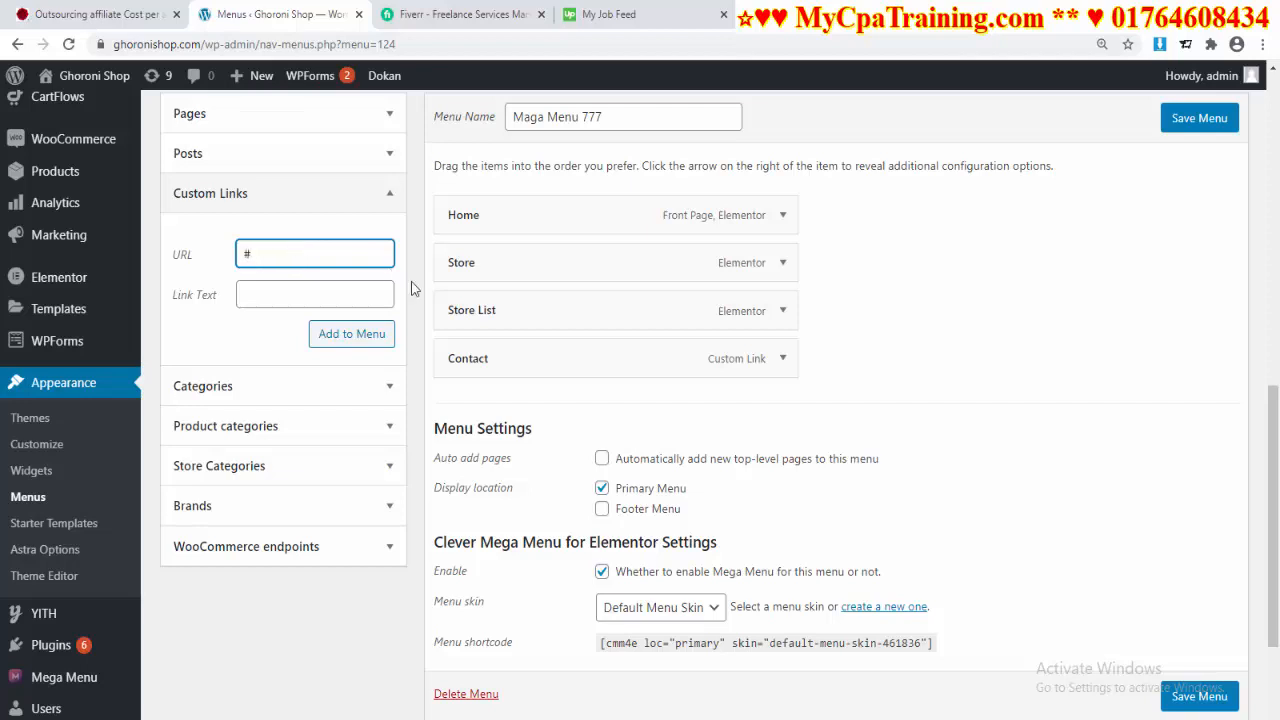
{"action": "left_click", "coordinate": [288, 292]}
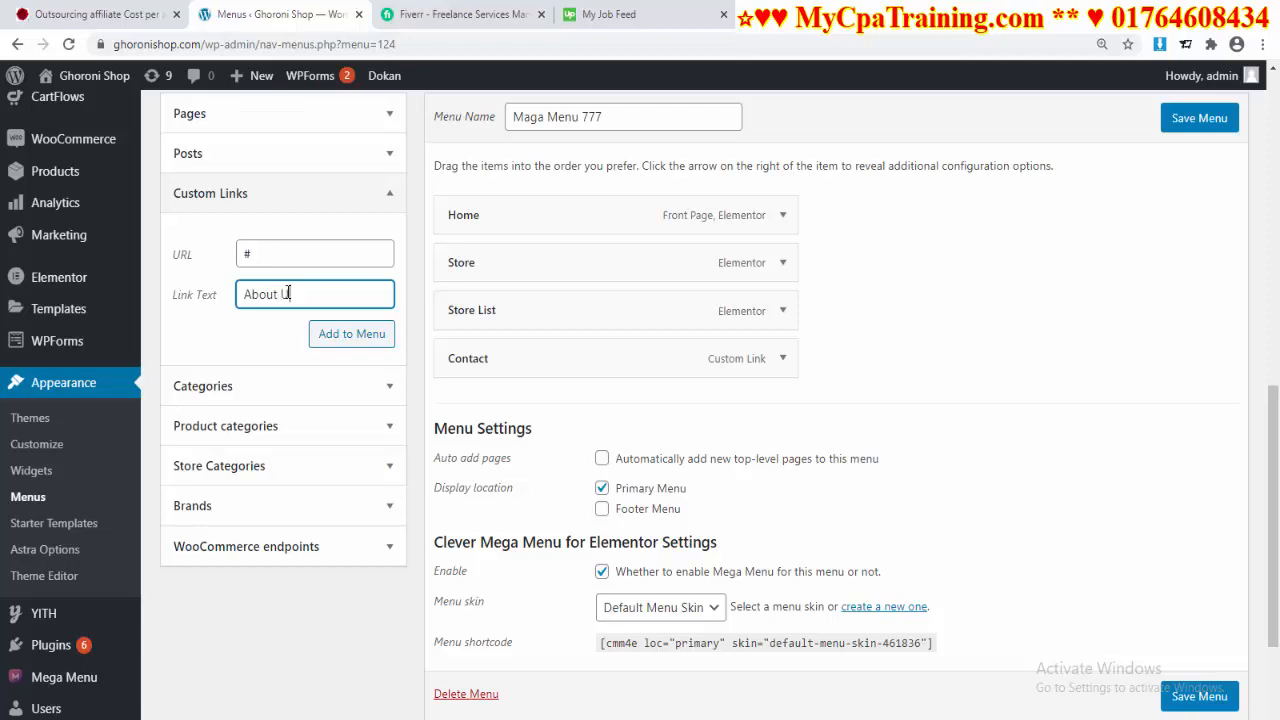
{"action": "left_click", "coordinate": [352, 336]}
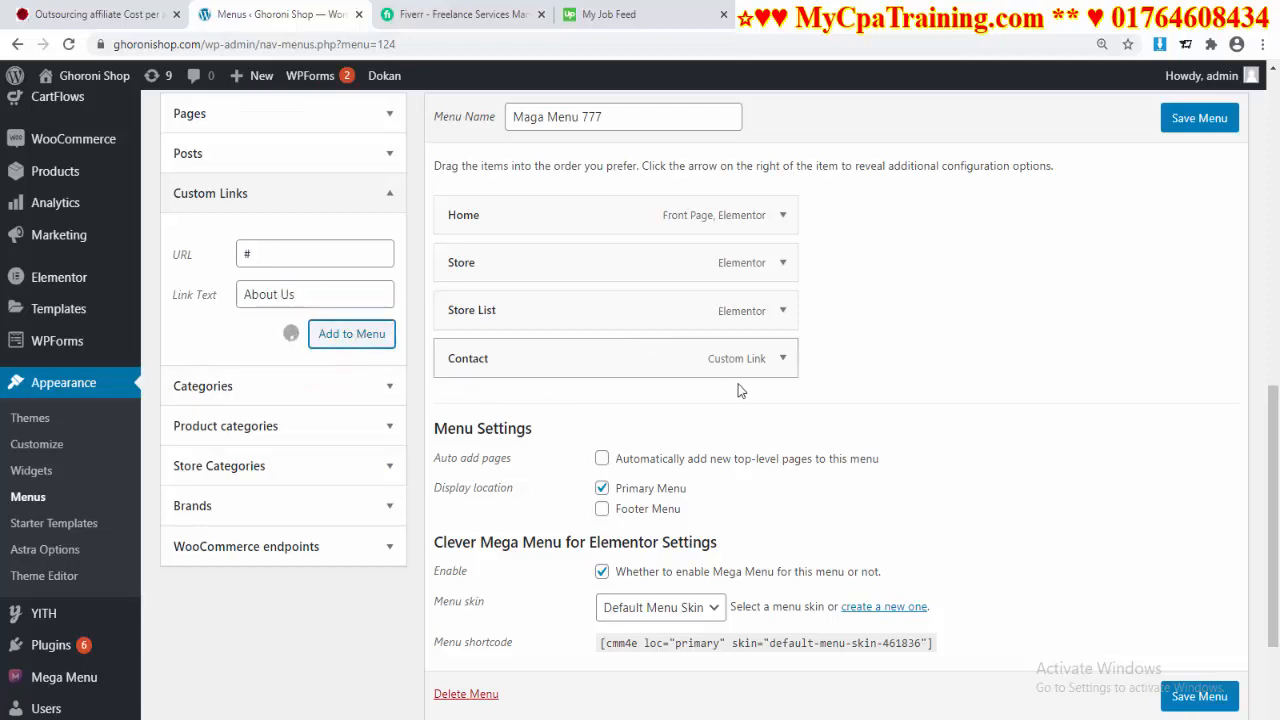
{"action": "scroll", "coordinate": [1006, 434], "scroll_direction": "up", "scroll_amount": 1}
{"action": "scroll", "coordinate": [1048, 470], "scroll_direction": "down", "scroll_amount": 5}
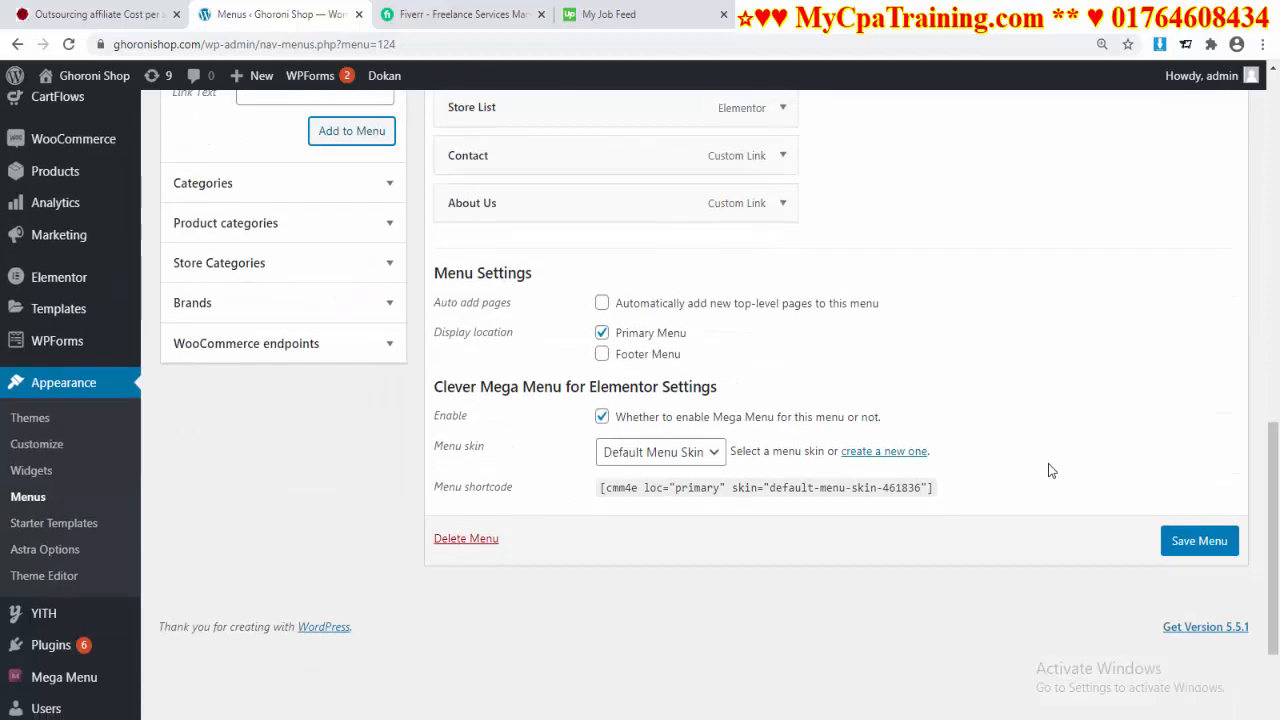
{"action": "left_click", "coordinate": [1192, 548]}
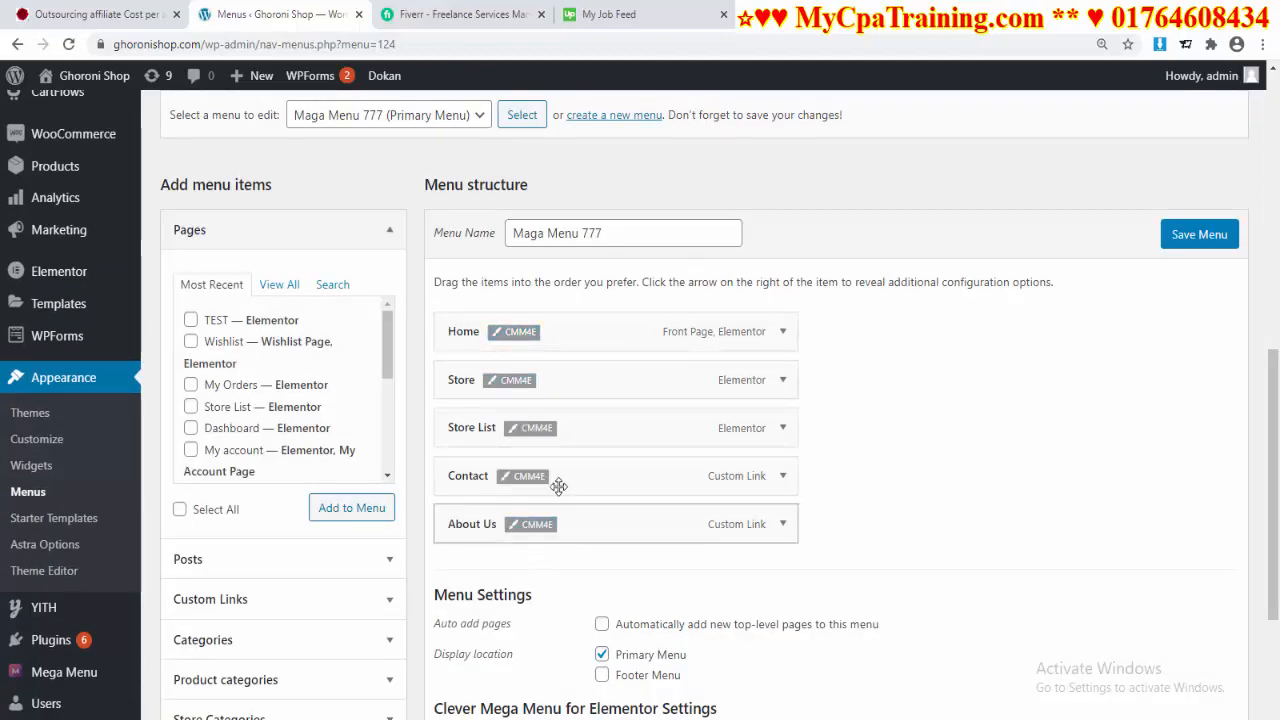
{"action": "scroll", "coordinate": [908, 515], "scroll_direction": "down", "scroll_amount": 1}
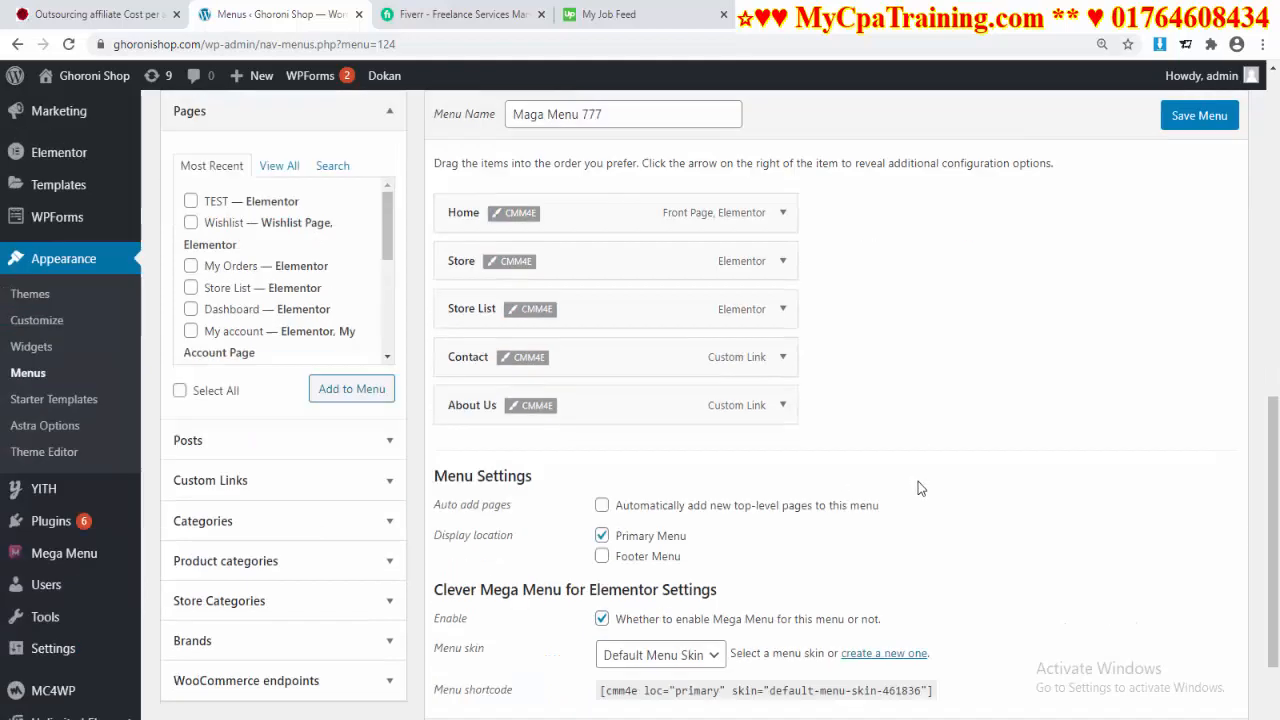
{"action": "scroll", "coordinate": [918, 481], "scroll_direction": "up", "scroll_amount": 1}
Open the Vaishipon header template from the Theme Builder for editing with Elementor.
{"action": "mouse_move", "coordinate": [40, 392]}
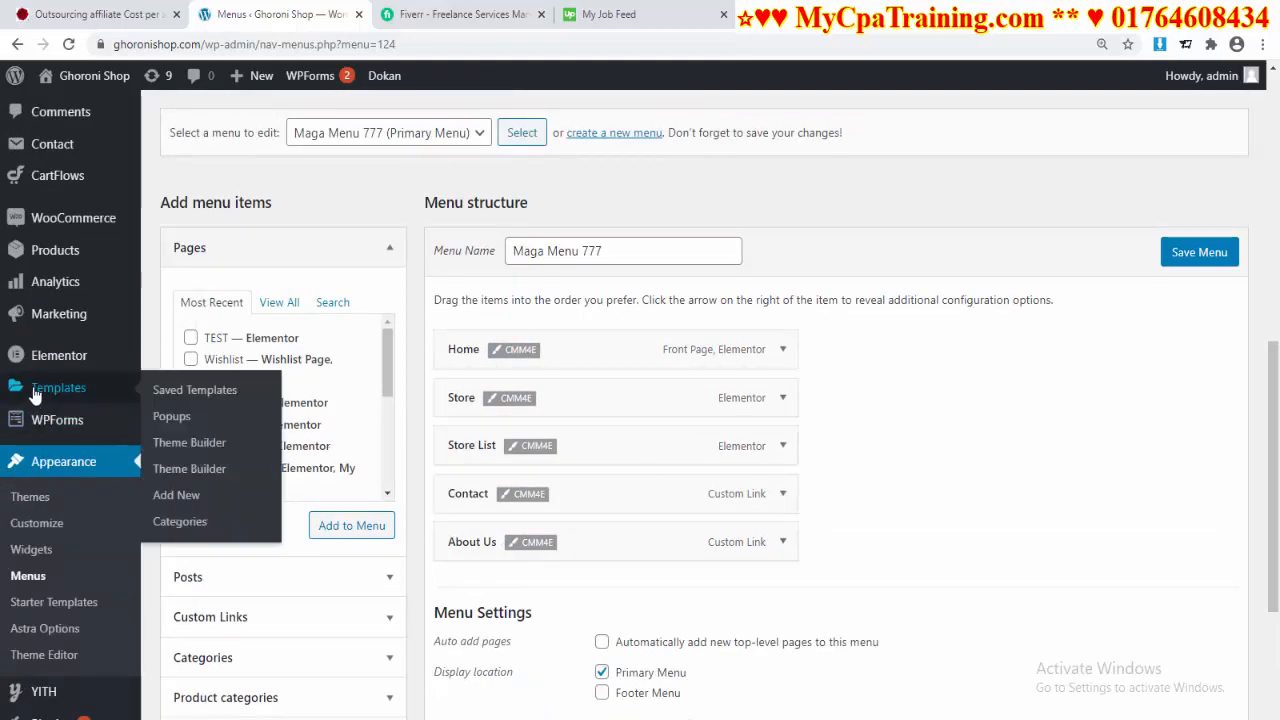
{"action": "left_click", "coordinate": [192, 464]}
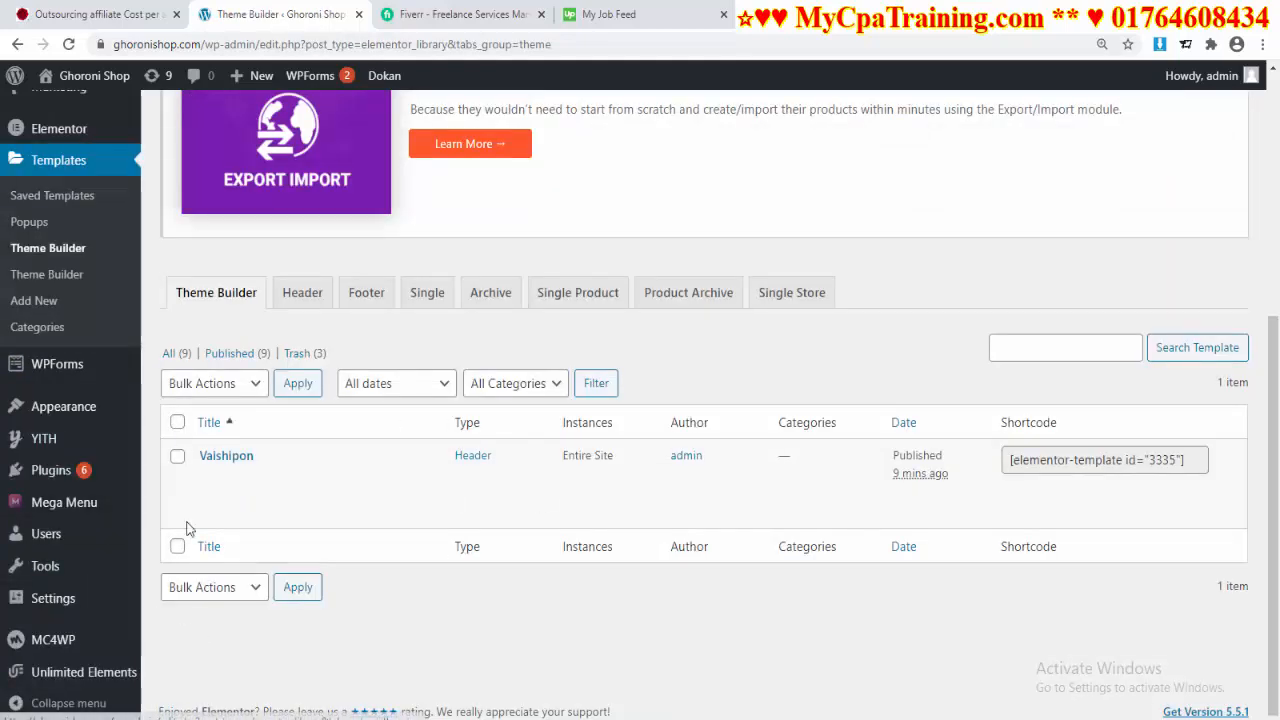
{"action": "mouse_move", "coordinate": [329, 480]}
{"action": "left_click", "coordinate": [208, 477]}
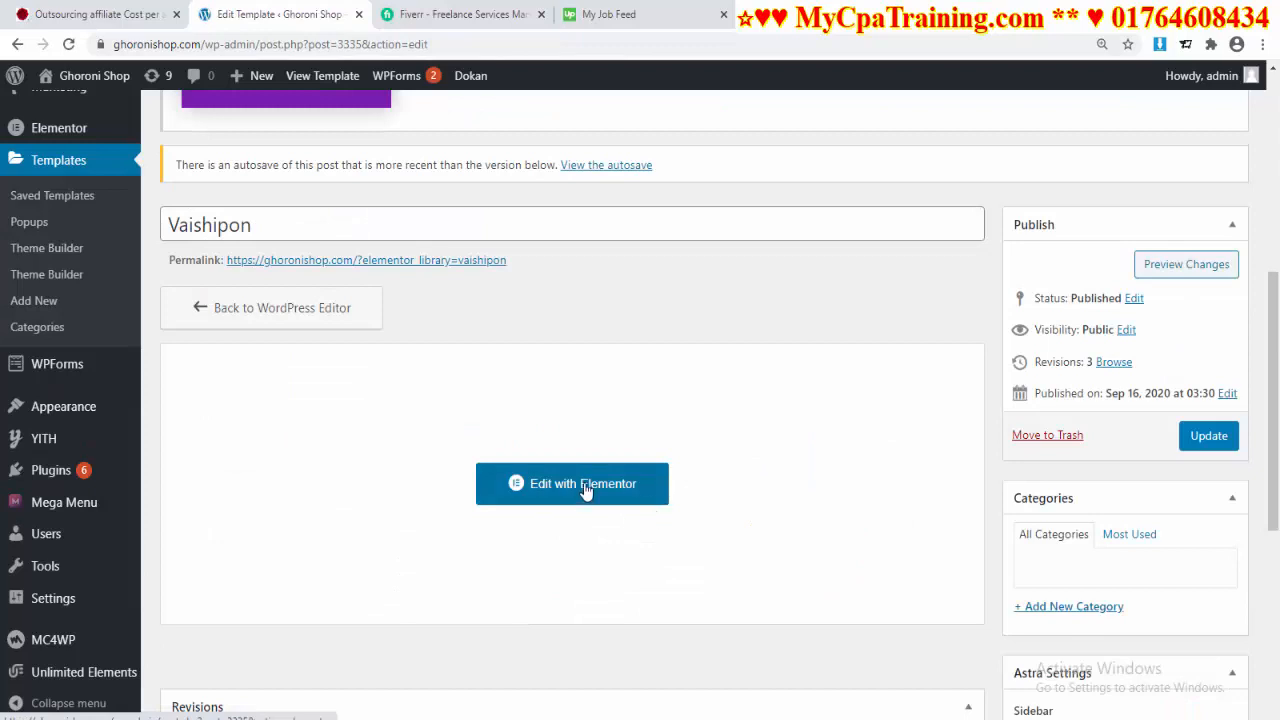
{"action": "left_click", "coordinate": [585, 487]}
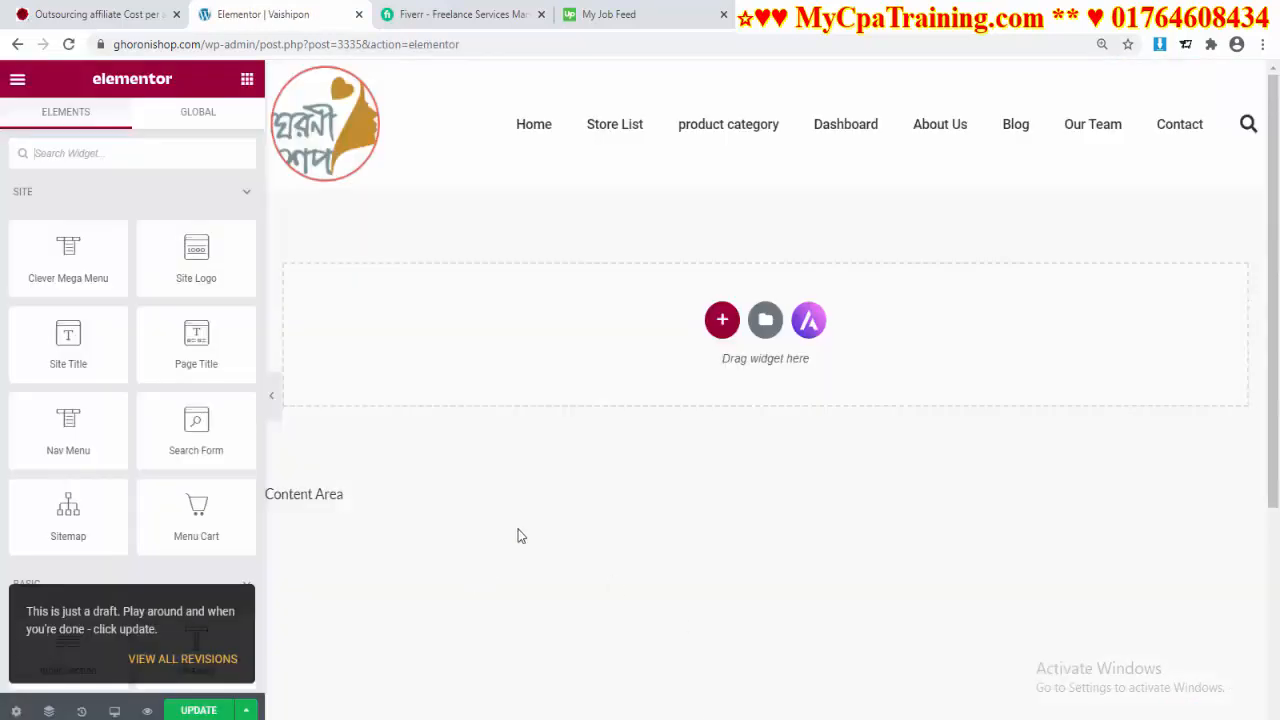
Set the header's Nav Menu widget to use Maga Menu 777 and update the template.
{"action": "left_click", "coordinate": [800, 137]}
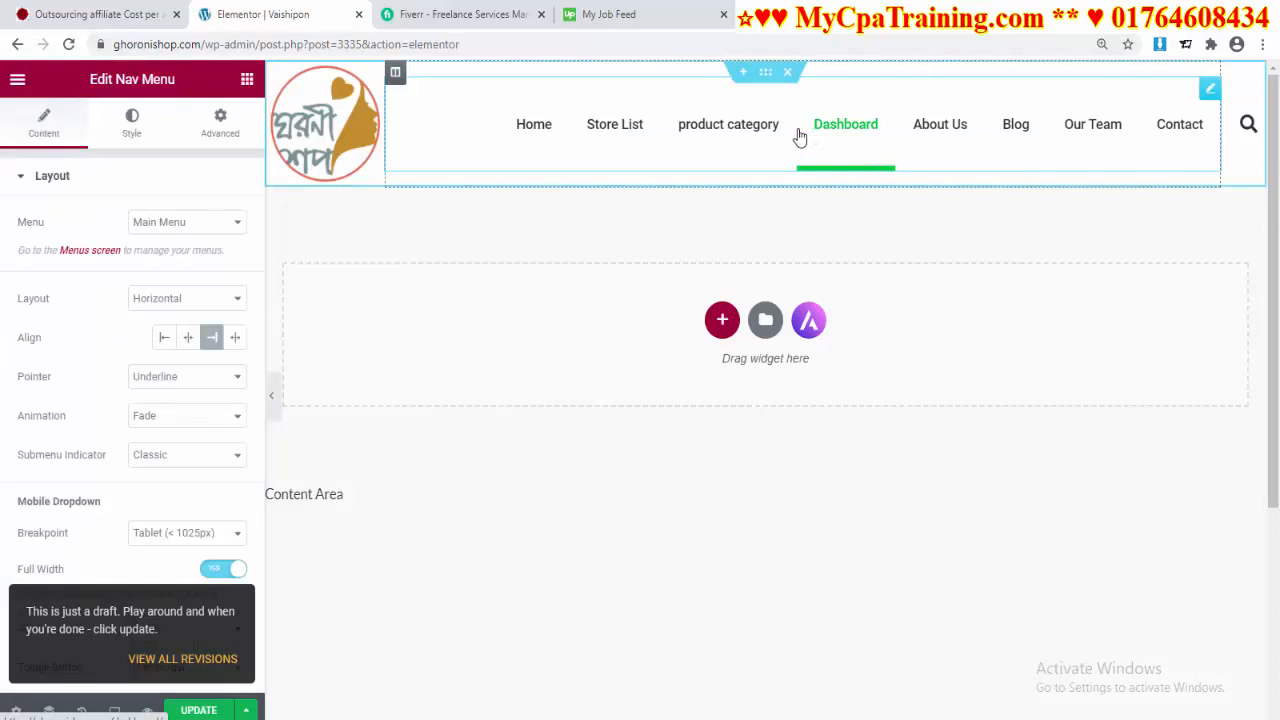
{"action": "left_click", "coordinate": [240, 224]}
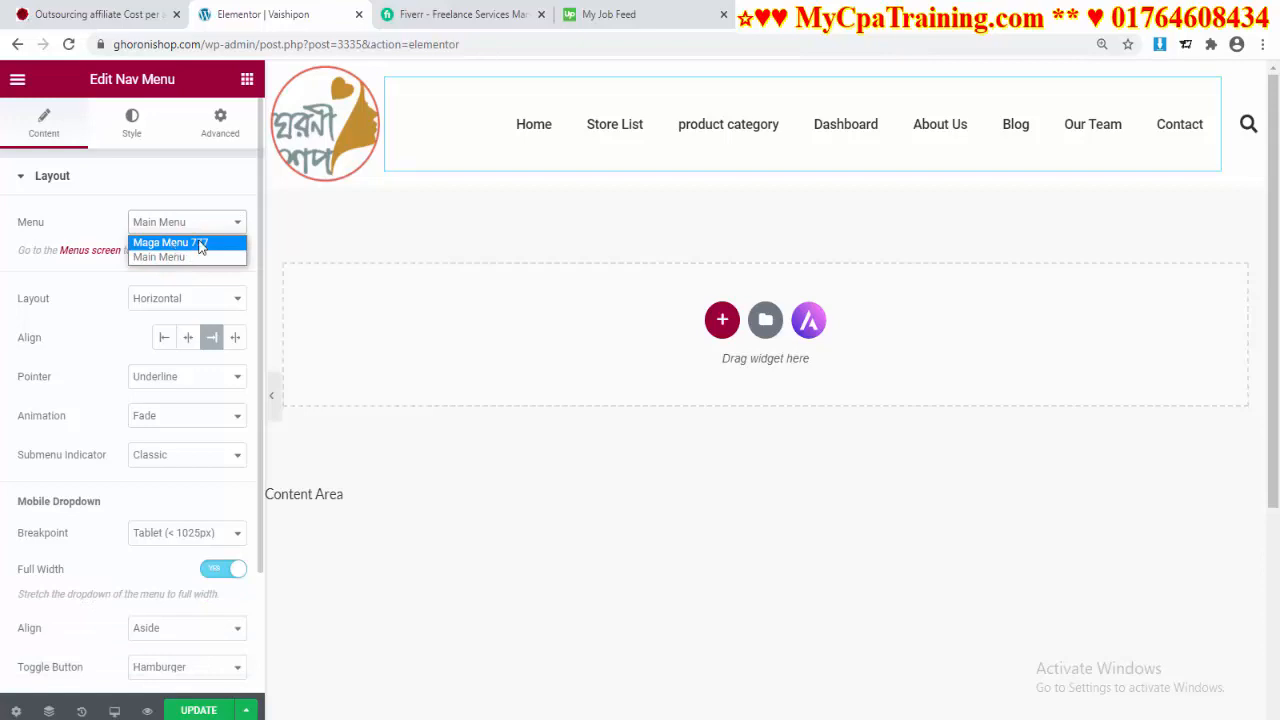
{"action": "left_click", "coordinate": [199, 246]}
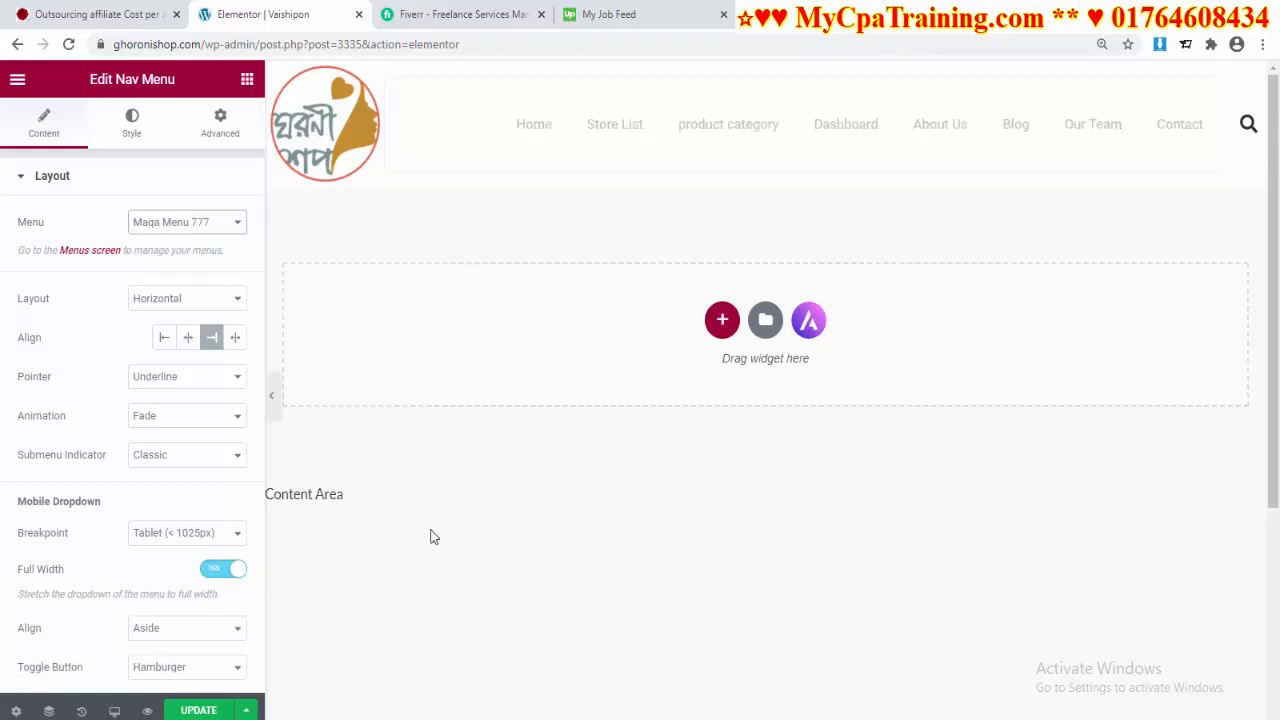
{"action": "left_click", "coordinate": [190, 710]}
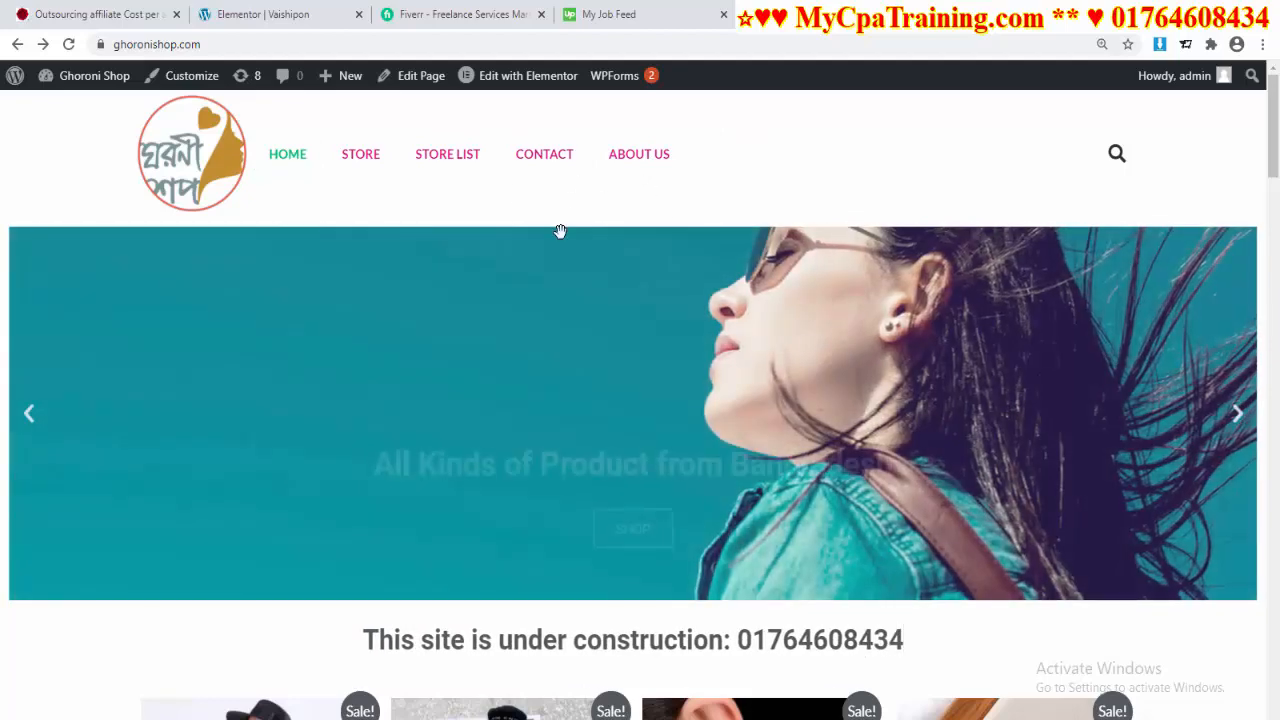
Exit the Elementor editor to the WordPress dashboard and open the Menus screen.
{"action": "left_click", "coordinate": [255, 15]}
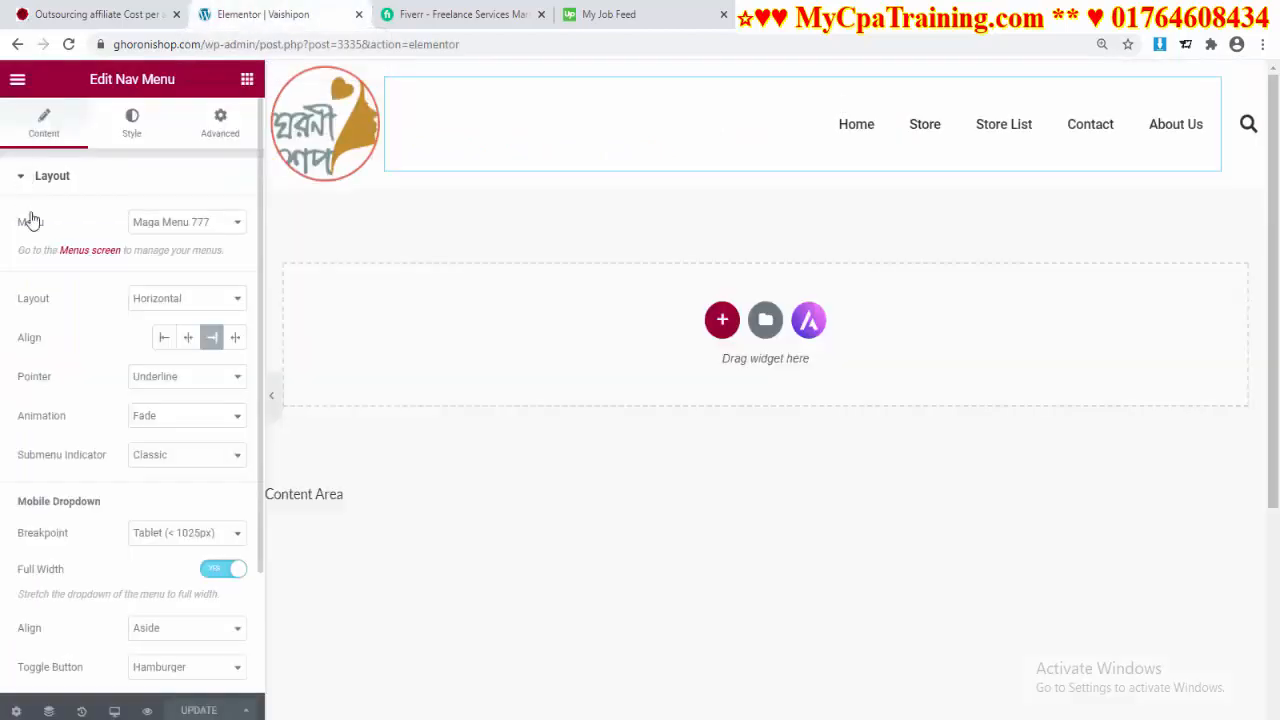
{"action": "left_click", "coordinate": [17, 80]}
{"action": "left_click", "coordinate": [115, 412]}
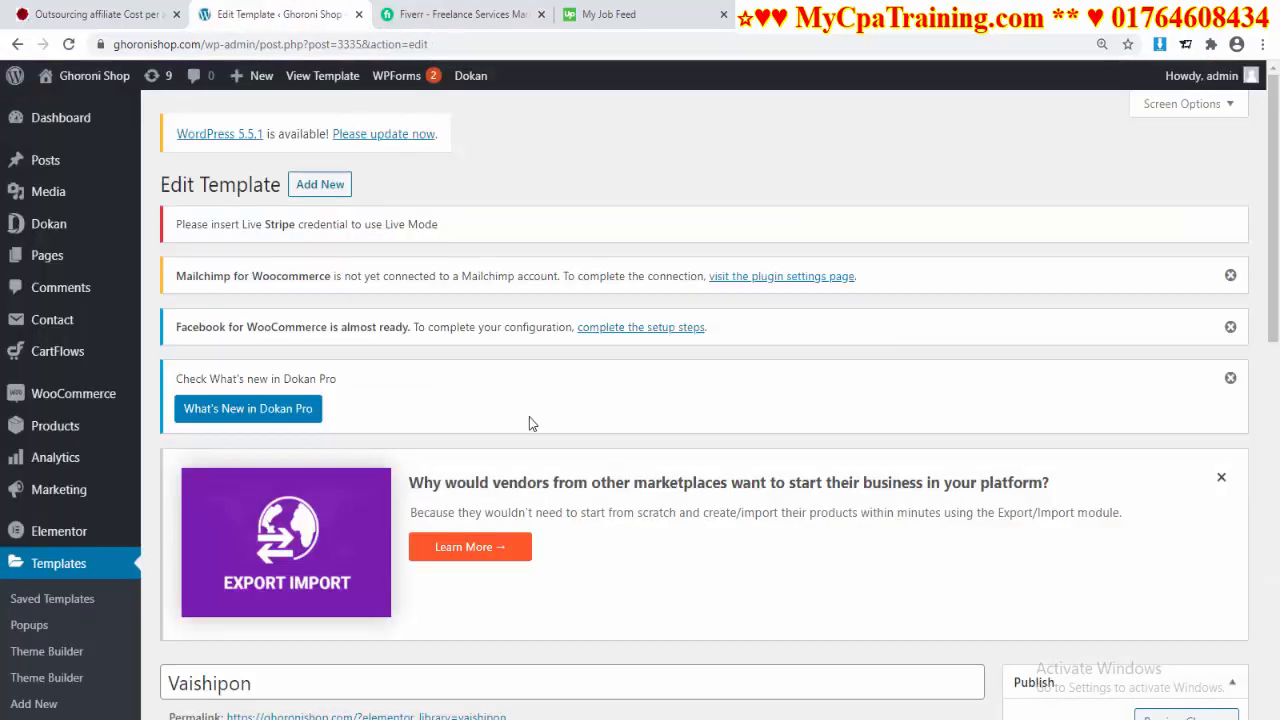
{"action": "scroll", "coordinate": [670, 402], "scroll_direction": "down", "scroll_amount": 3}
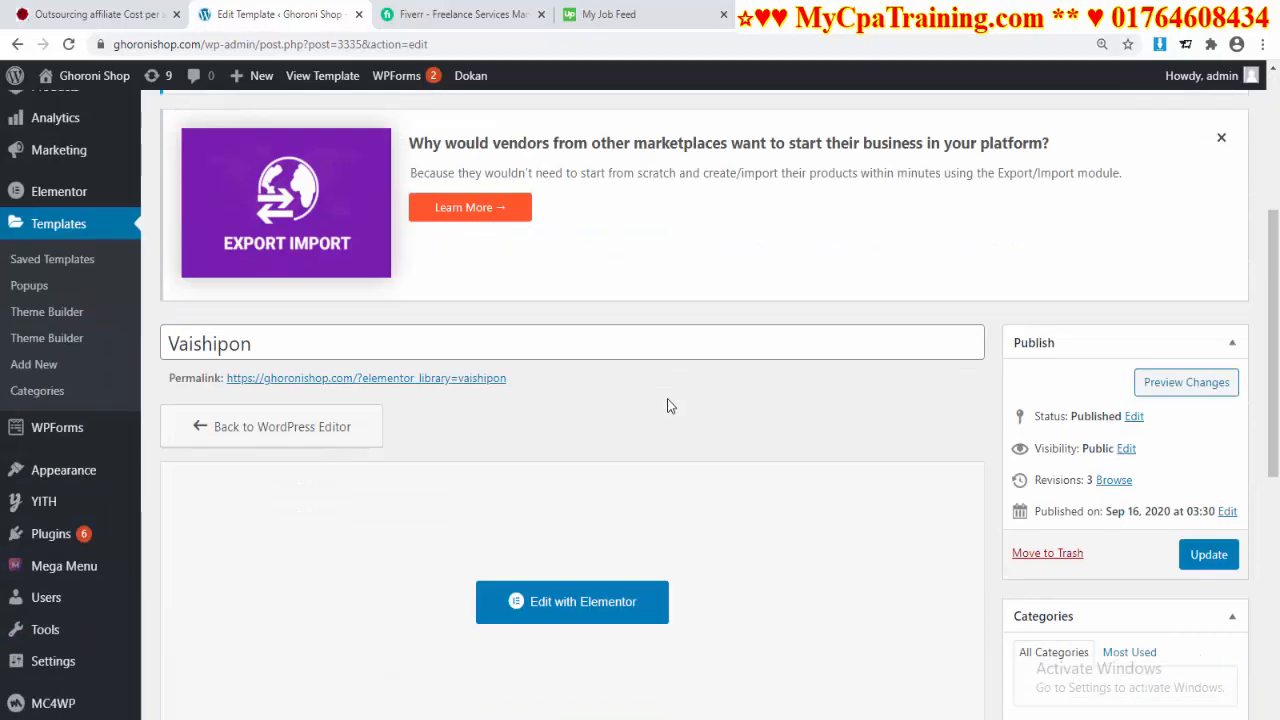
{"action": "mouse_move", "coordinate": [75, 470]}
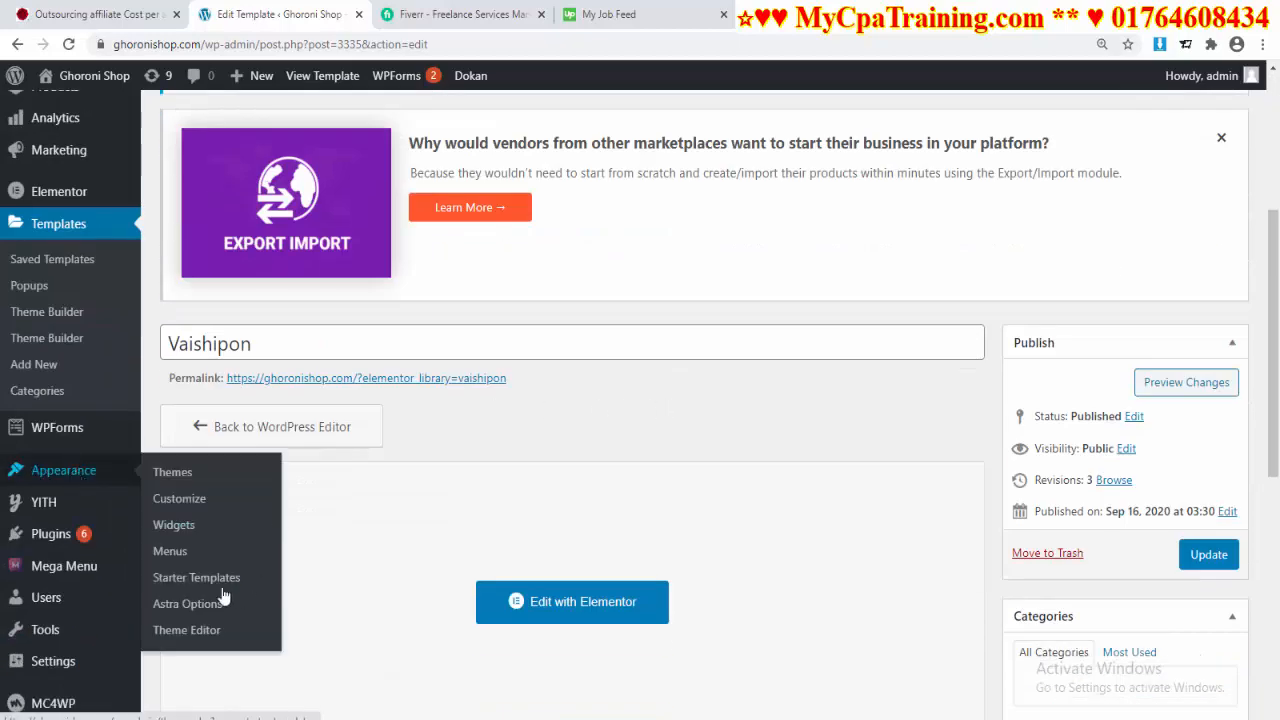
{"action": "left_click", "coordinate": [190, 550]}
Reorder Maga Menu 777 so that Contact comes after About Us.
{"action": "scroll", "coordinate": [710, 400], "scroll_direction": "down", "scroll_amount": 3}
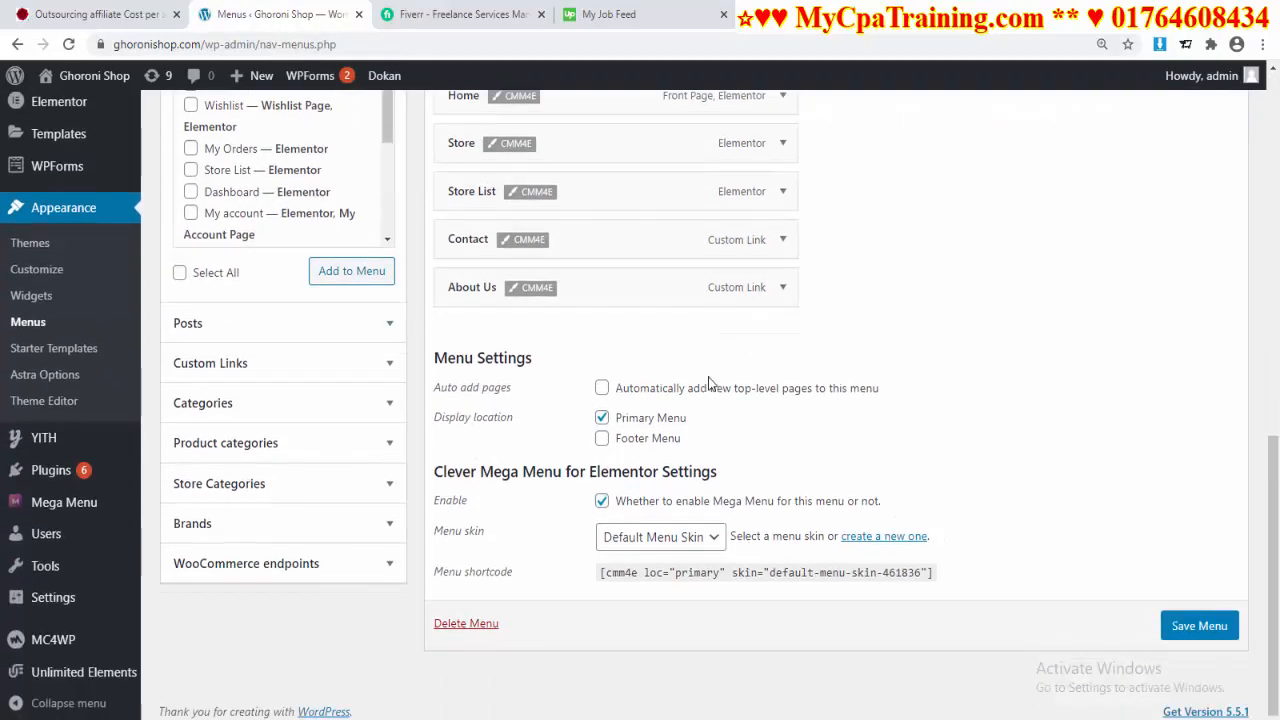
{"action": "scroll", "coordinate": [693, 455], "scroll_direction": "up", "scroll_amount": 6}
{"action": "scroll", "coordinate": [693, 455], "scroll_direction": "down", "scroll_amount": 3}
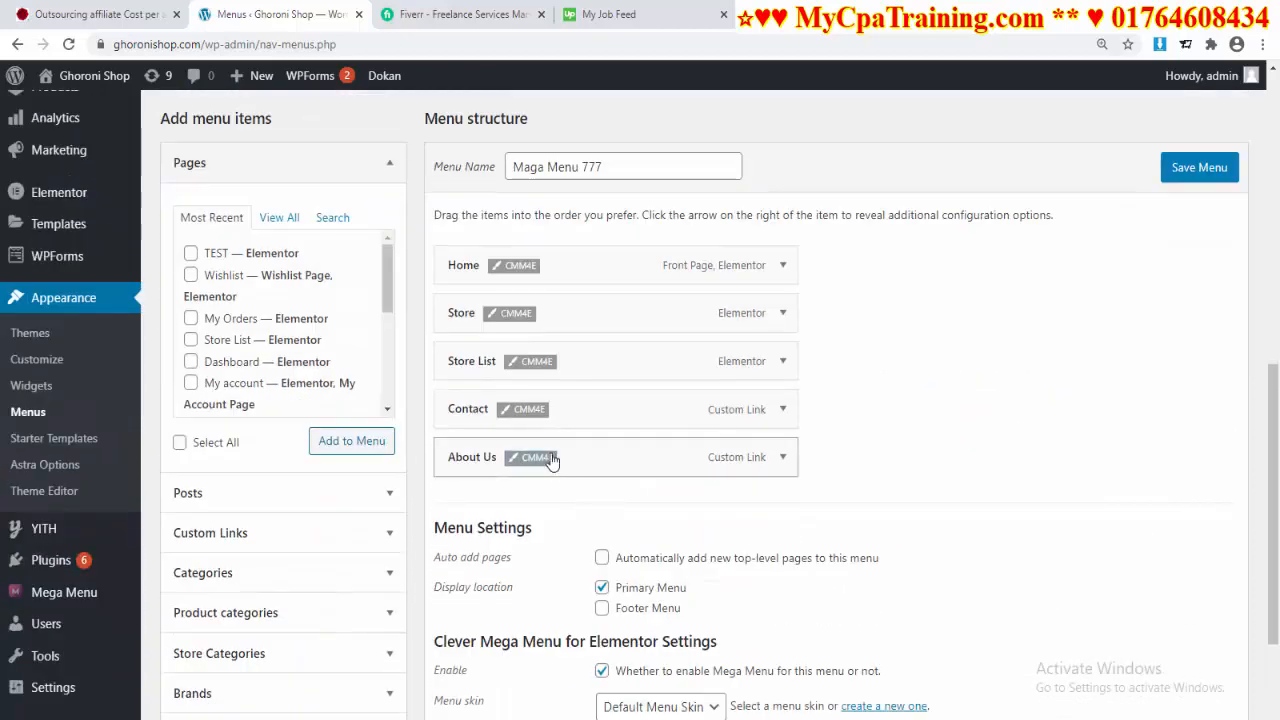
{"action": "left_click_drag", "start_coordinate": [476, 405], "coordinate": [476, 449]}
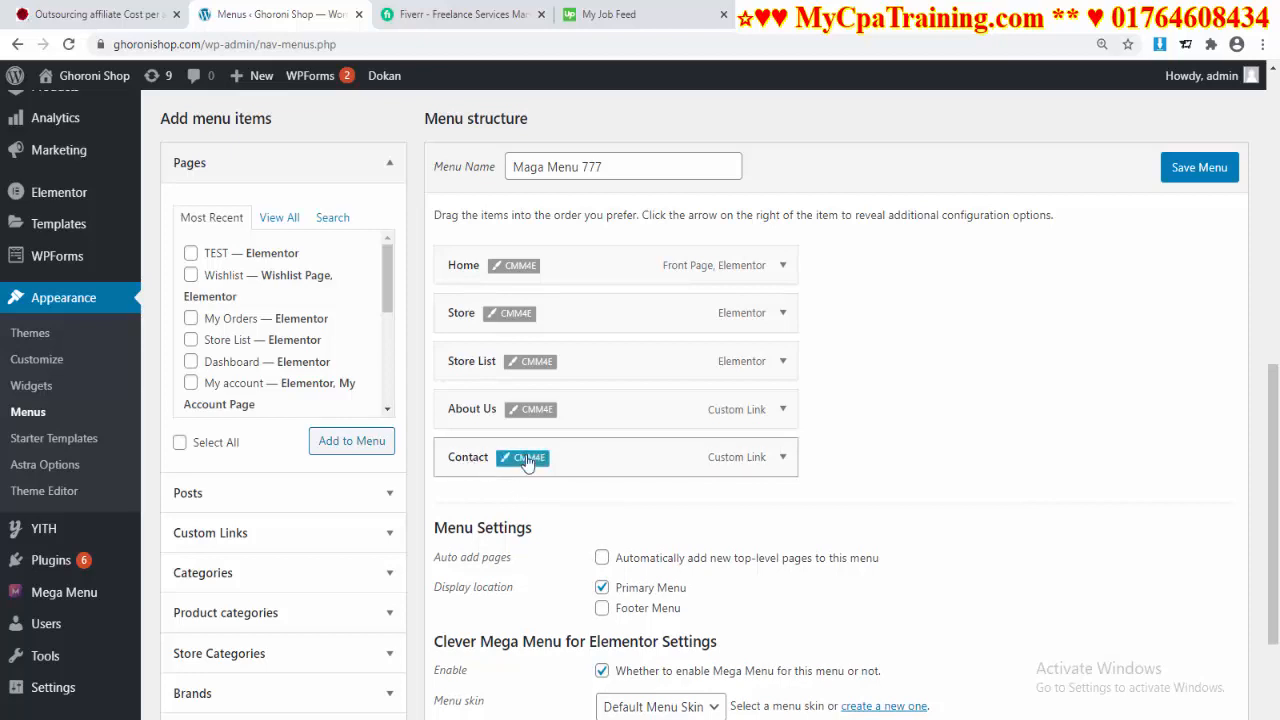
Save Maga Menu 777 and open the Contact item's mega menu editor with its item settings.
{"action": "left_click", "coordinate": [1197, 167]}
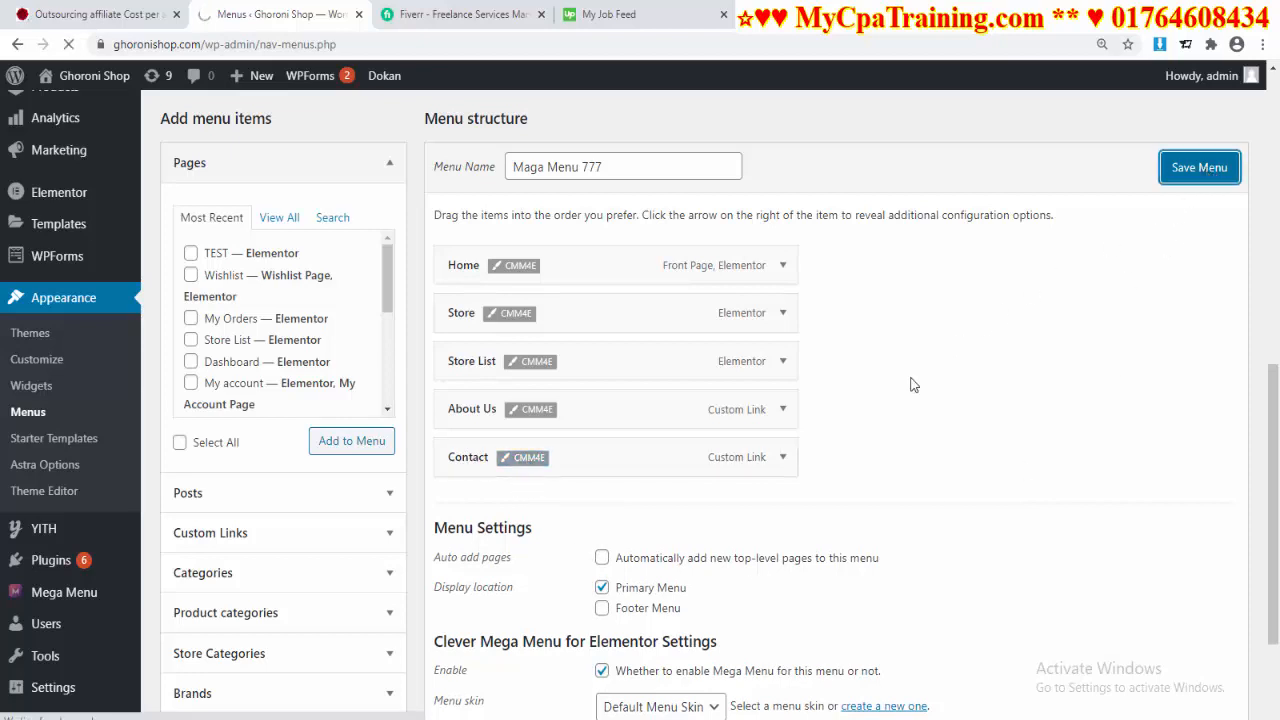
{"action": "left_click", "coordinate": [528, 441]}
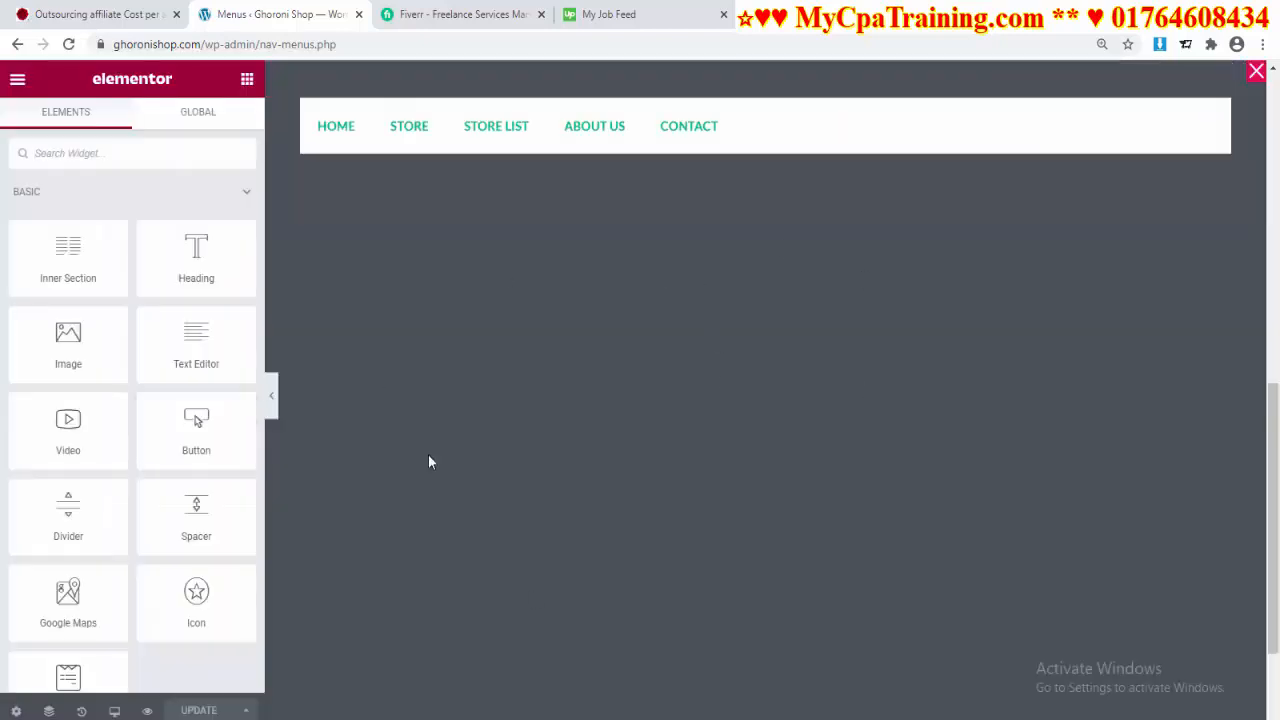
{"action": "left_click", "coordinate": [15, 711]}
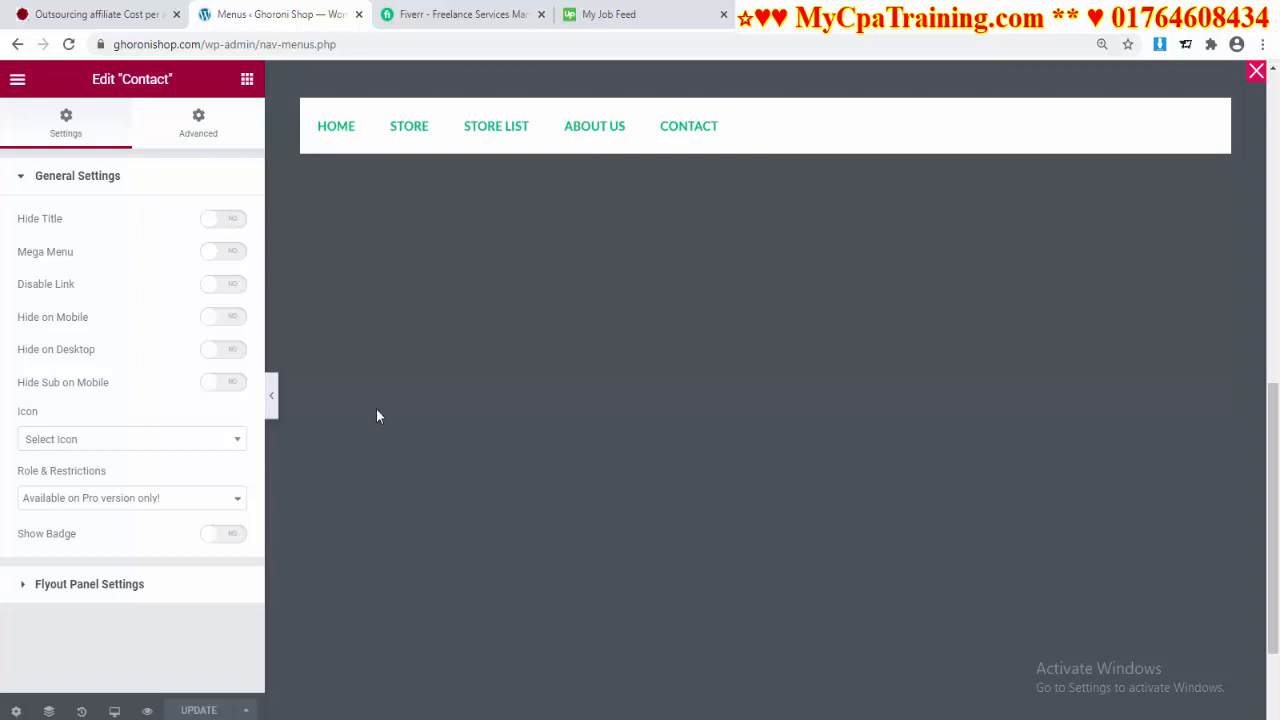
Enable the Mega Menu option for the Contact item, keeping its title shown.
{"action": "left_click", "coordinate": [231, 224]}
{"action": "left_click", "coordinate": [215, 222]}
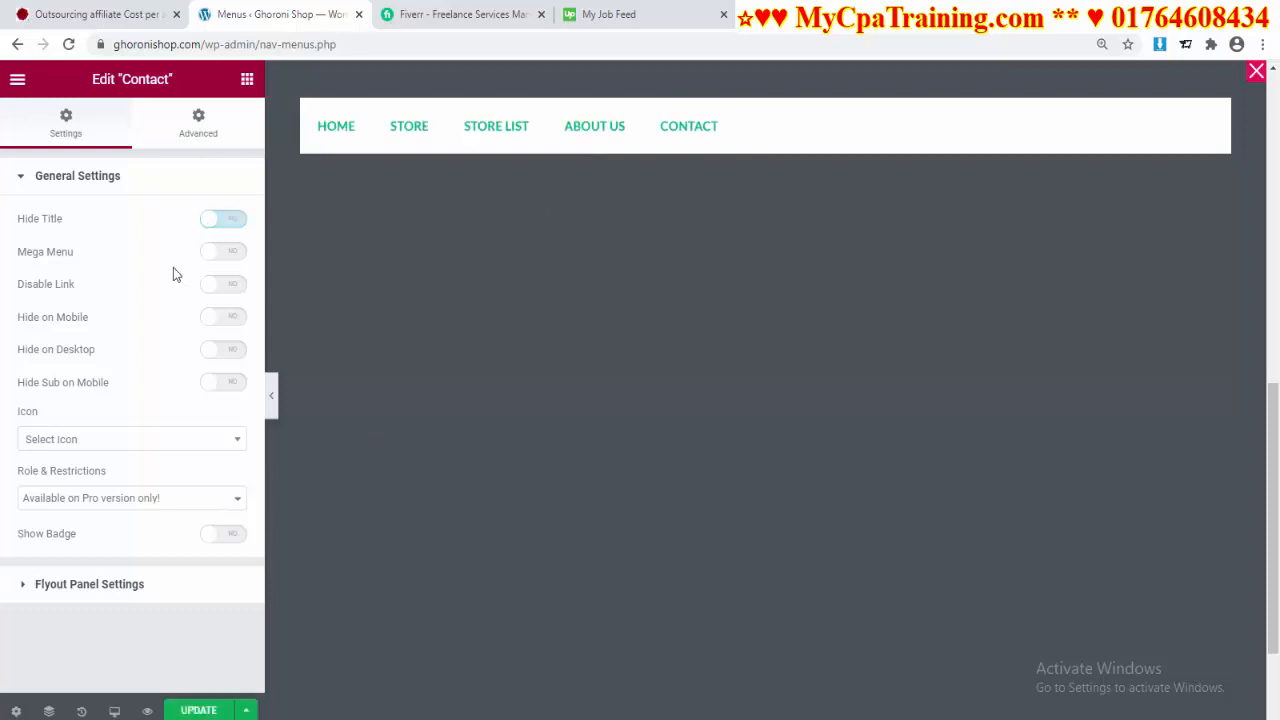
{"action": "left_click", "coordinate": [236, 254]}
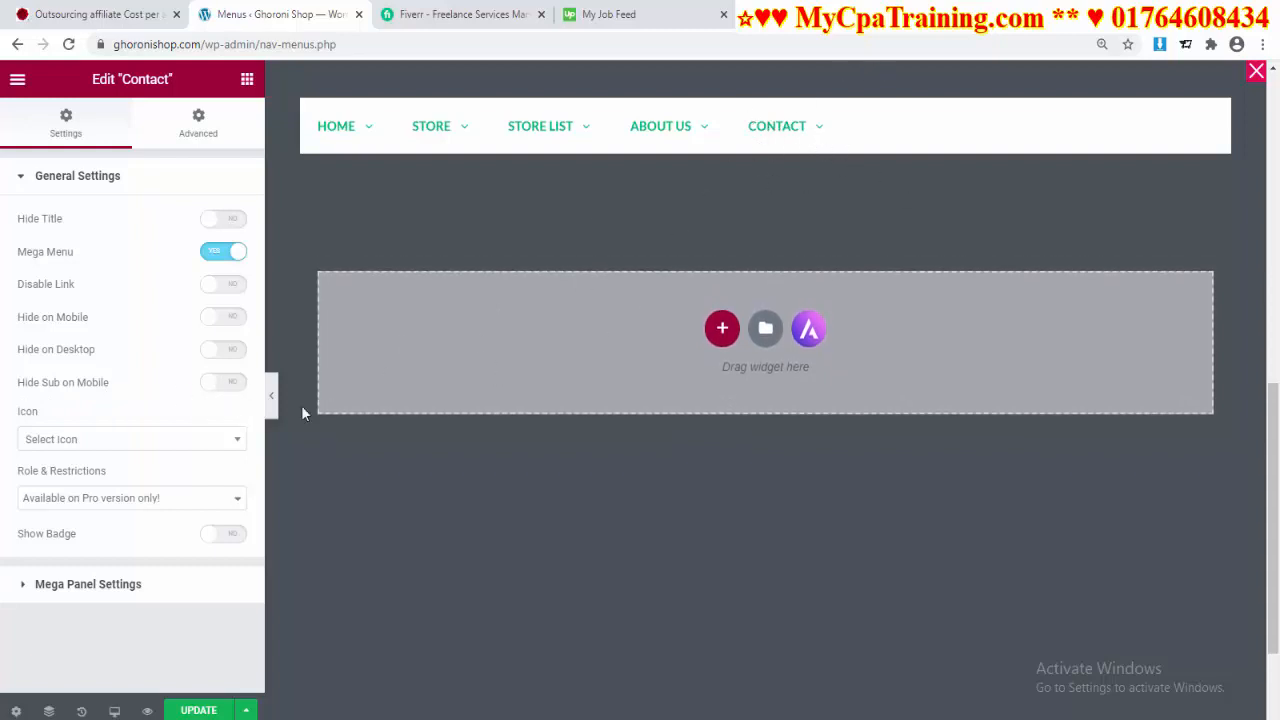
Examine the Contact item's icon, badge, mega panel width and custom CSS options, leaving the badge switched off.
{"action": "left_click", "coordinate": [200, 447]}
{"action": "left_click", "coordinate": [210, 452]}
{"action": "key", "text": "Tab"}
{"action": "left_click", "coordinate": [228, 538]}
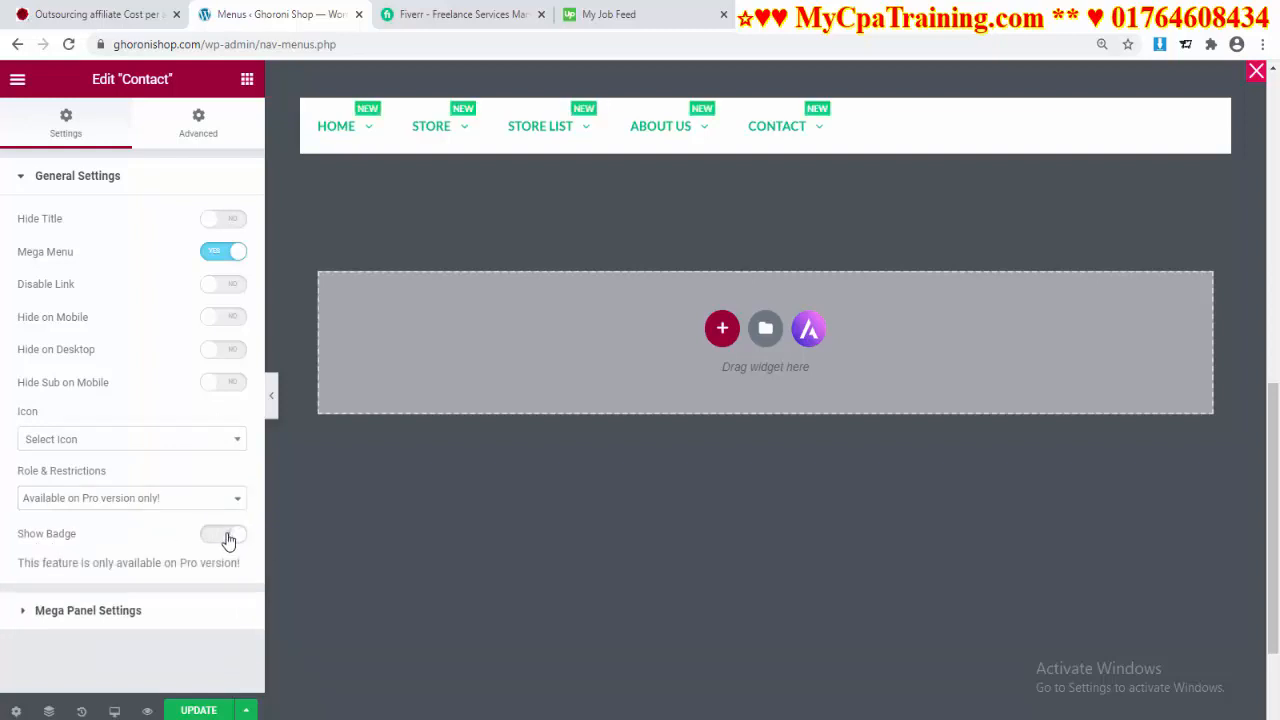
{"action": "left_click", "coordinate": [206, 538]}
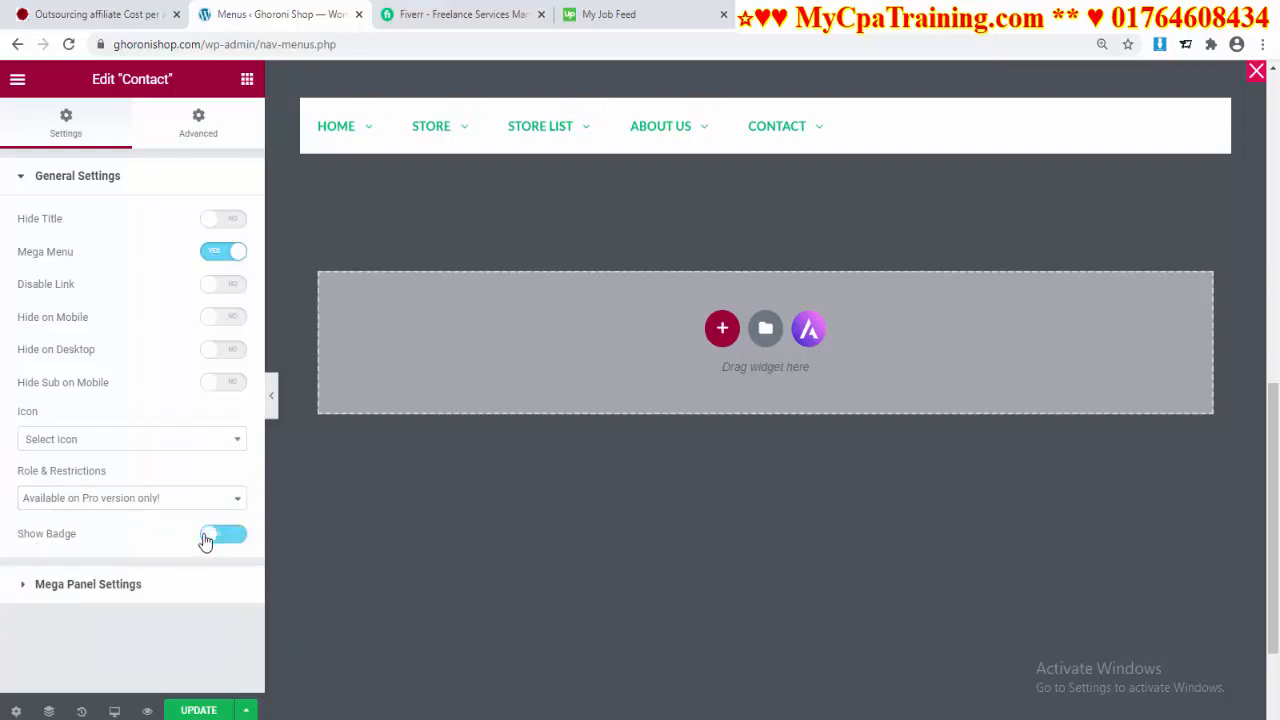
{"action": "left_click", "coordinate": [97, 585]}
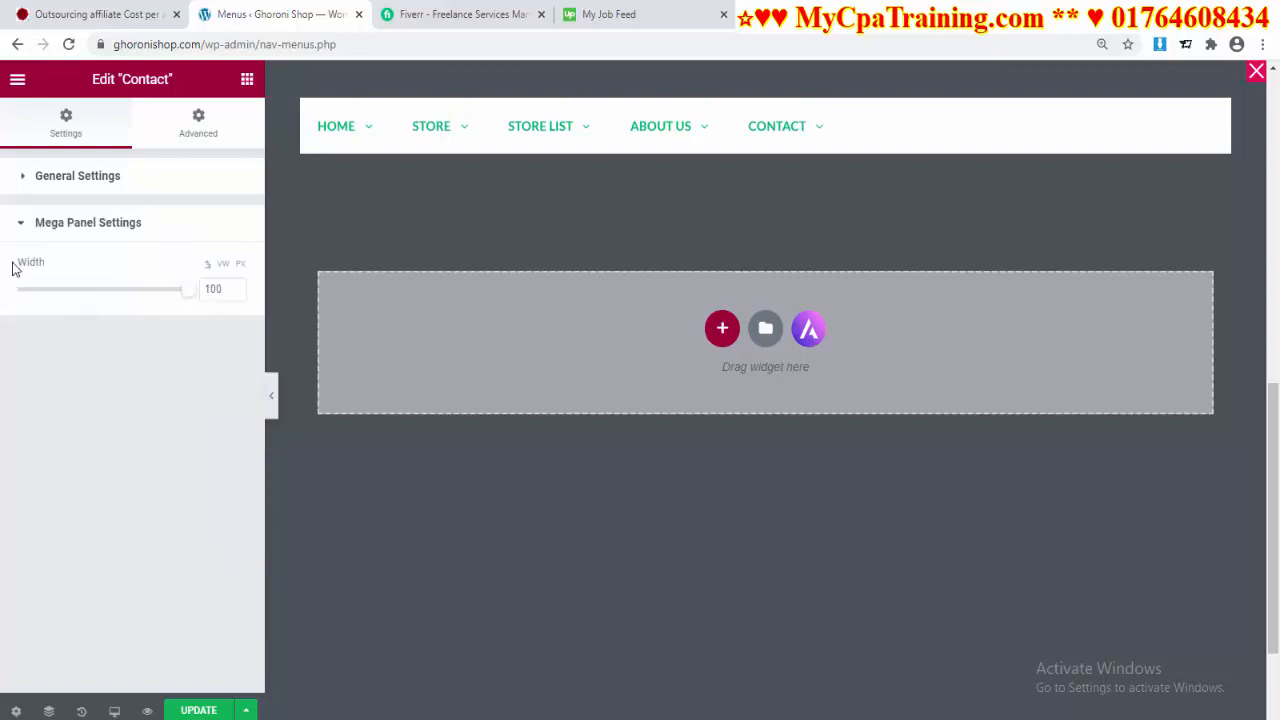
{"action": "left_click", "coordinate": [199, 127]}
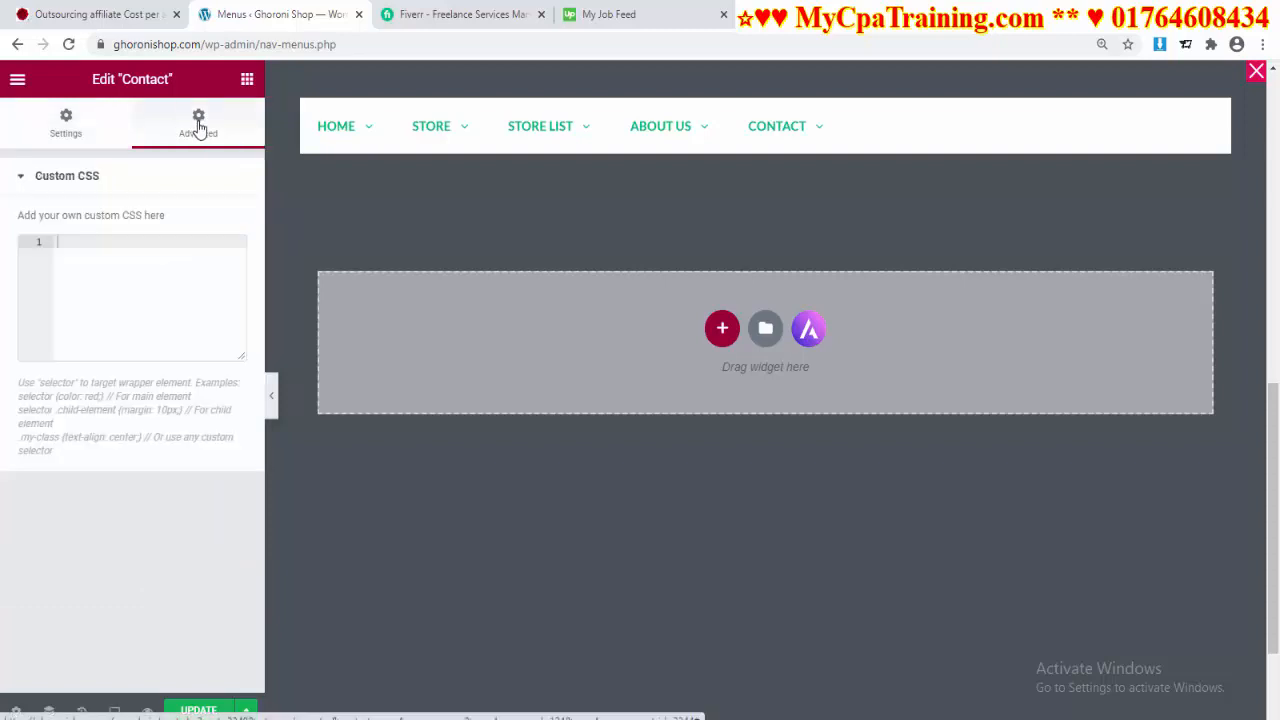
{"action": "left_click", "coordinate": [63, 138]}
{"action": "left_click", "coordinate": [201, 146]}
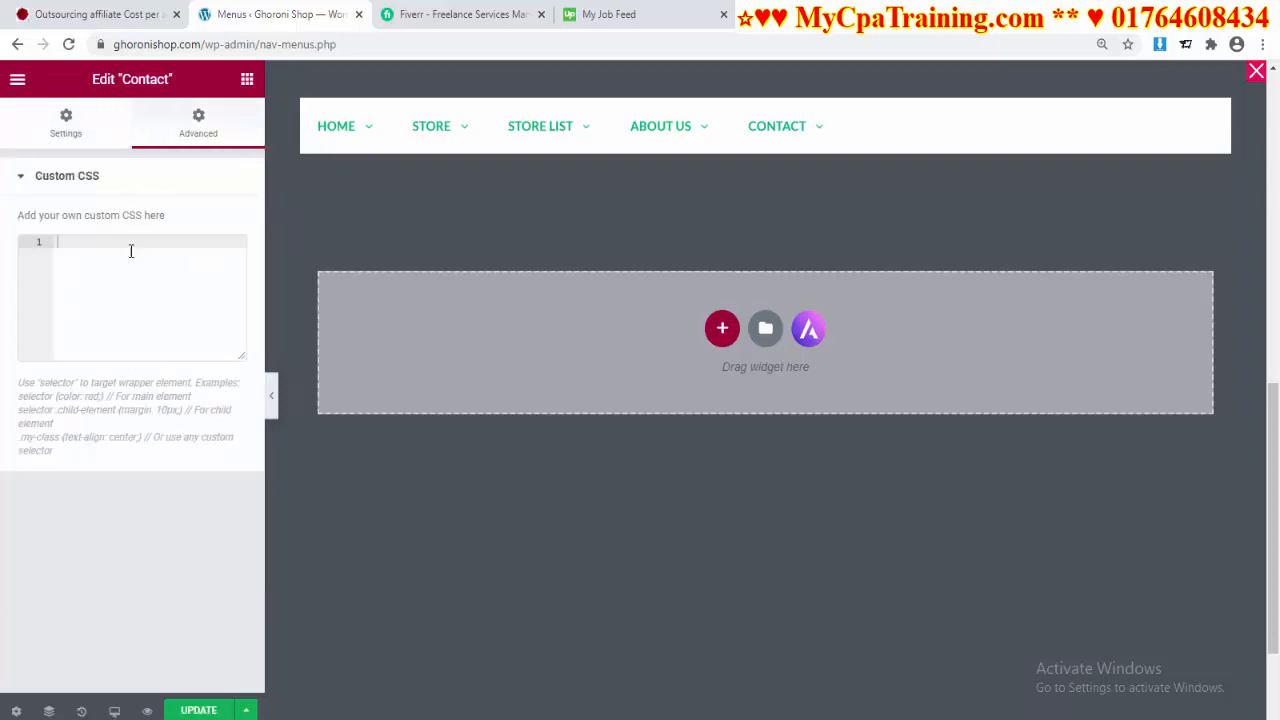
{"action": "left_click", "coordinate": [63, 130]}
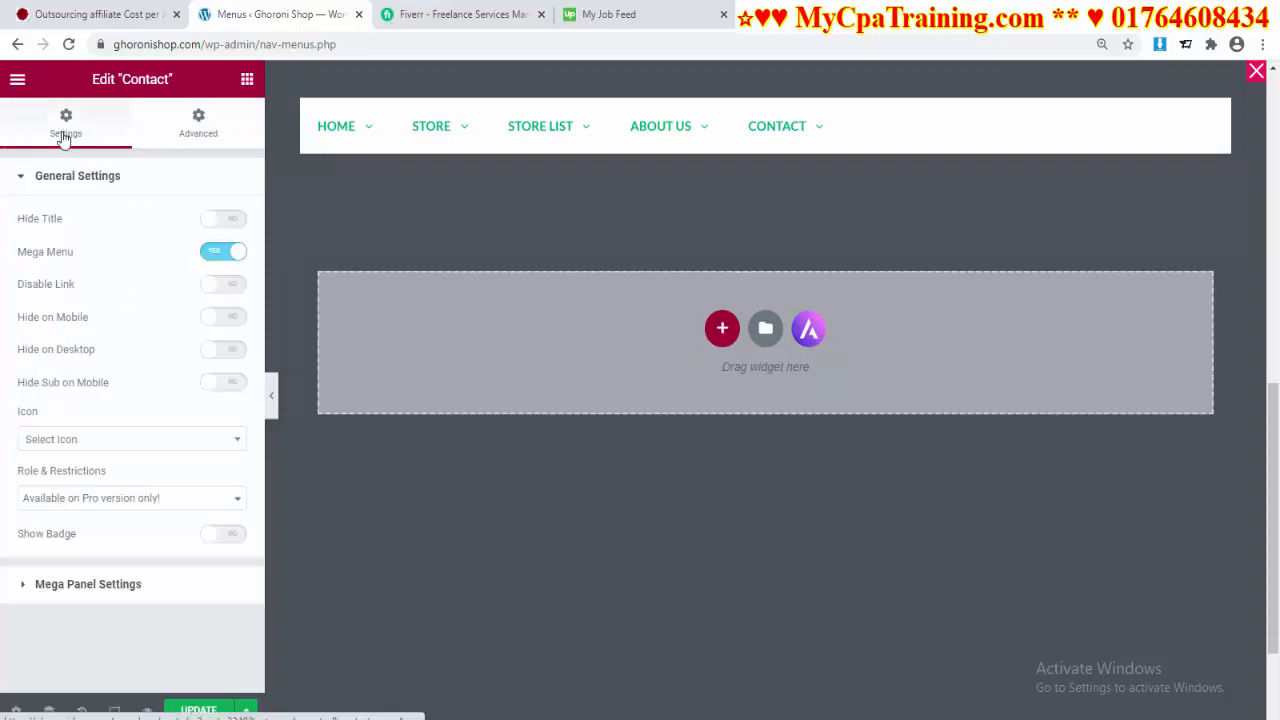
Open the template library for the Contact mega panel and filter the blocks to the Contact category.
{"action": "left_click", "coordinate": [722, 330]}
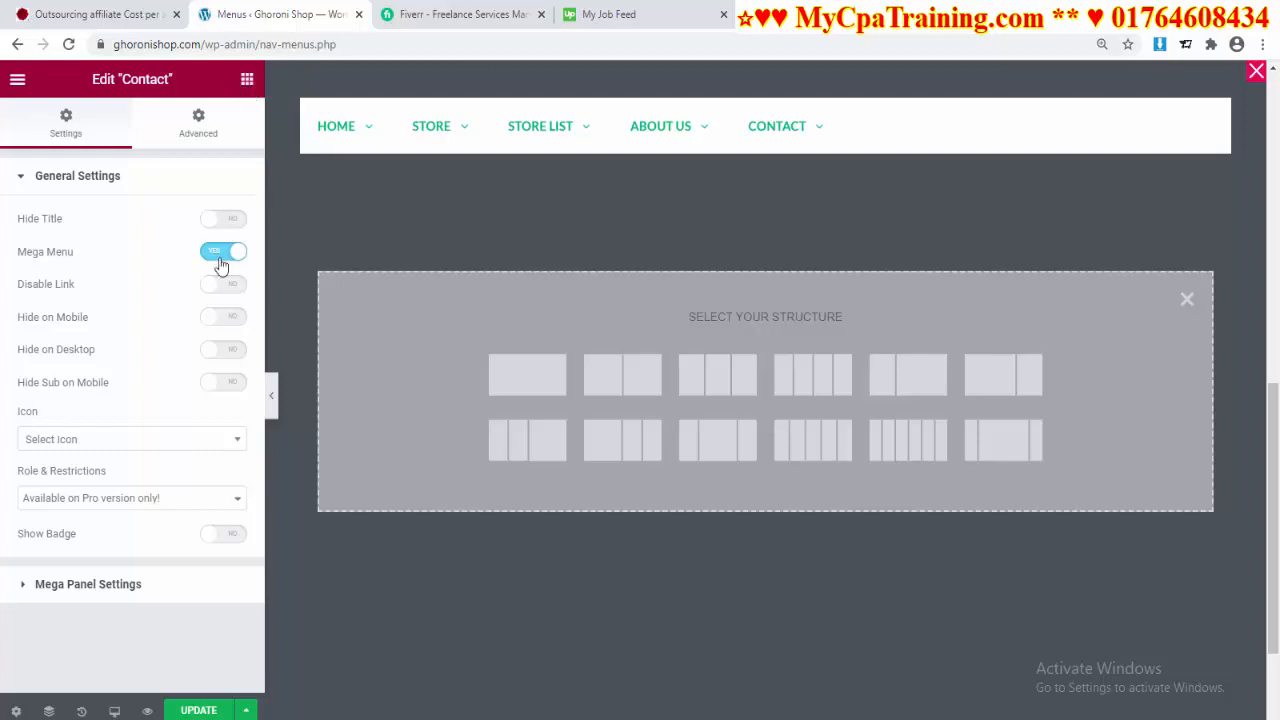
{"action": "left_click", "coordinate": [907, 375]}
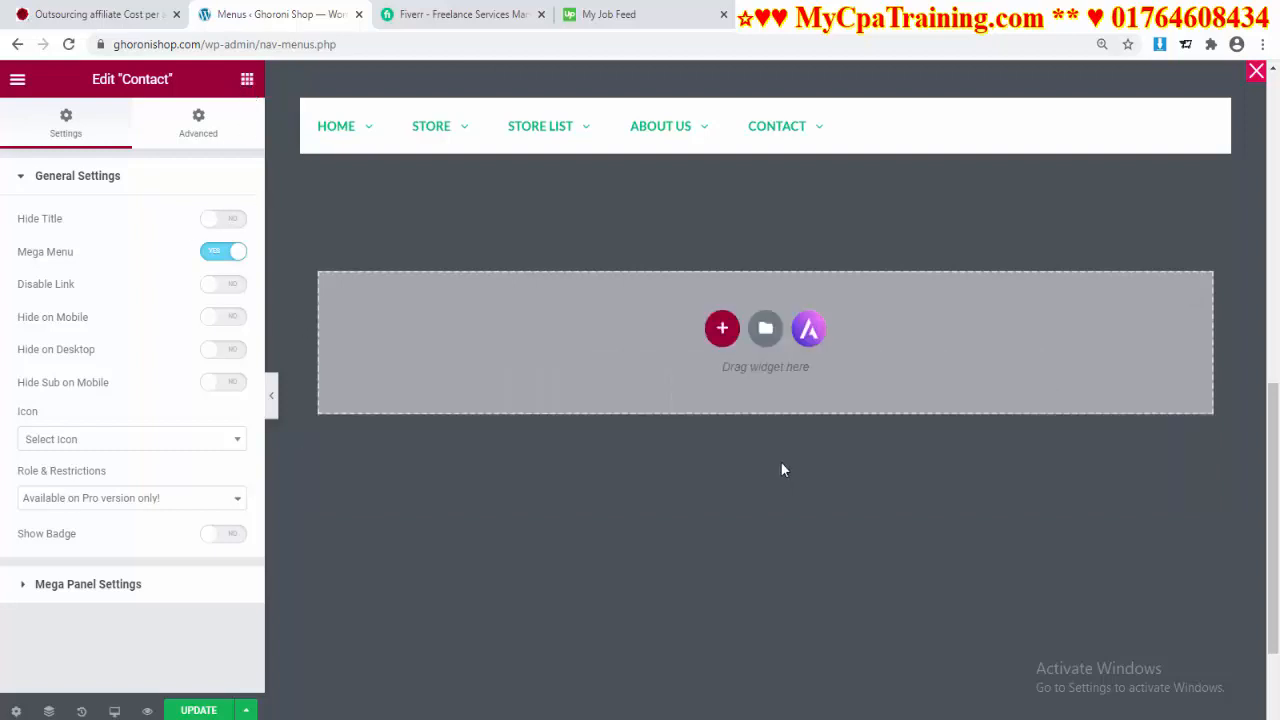
{"action": "left_click", "coordinate": [765, 330]}
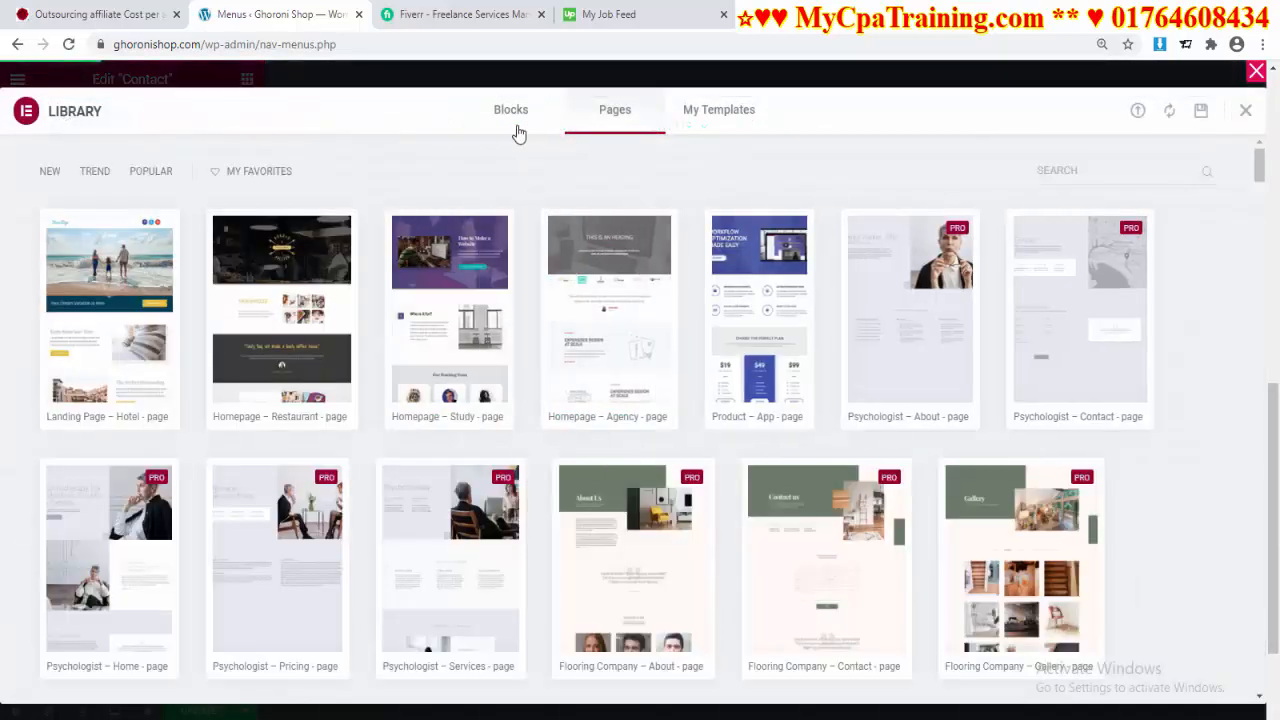
{"action": "left_click", "coordinate": [510, 109]}
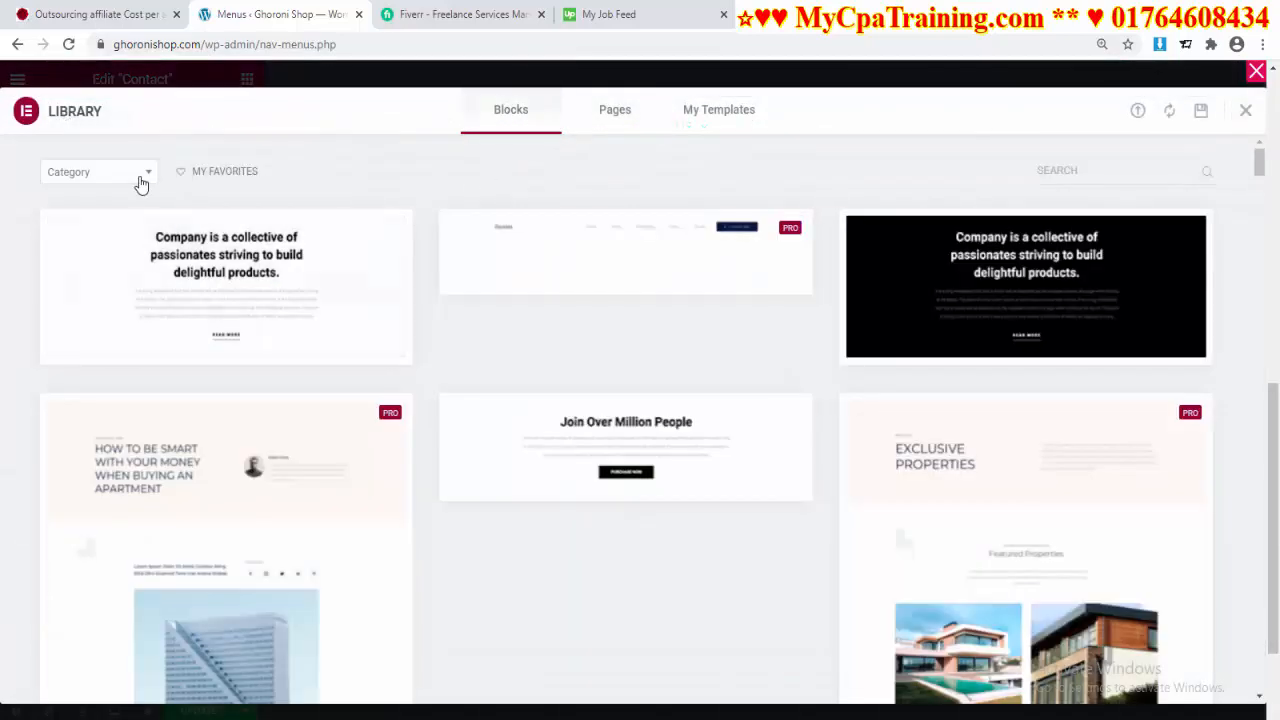
{"action": "left_click", "coordinate": [140, 180]}
{"action": "scroll", "coordinate": [80, 310], "scroll_direction": "down", "scroll_amount": 2}
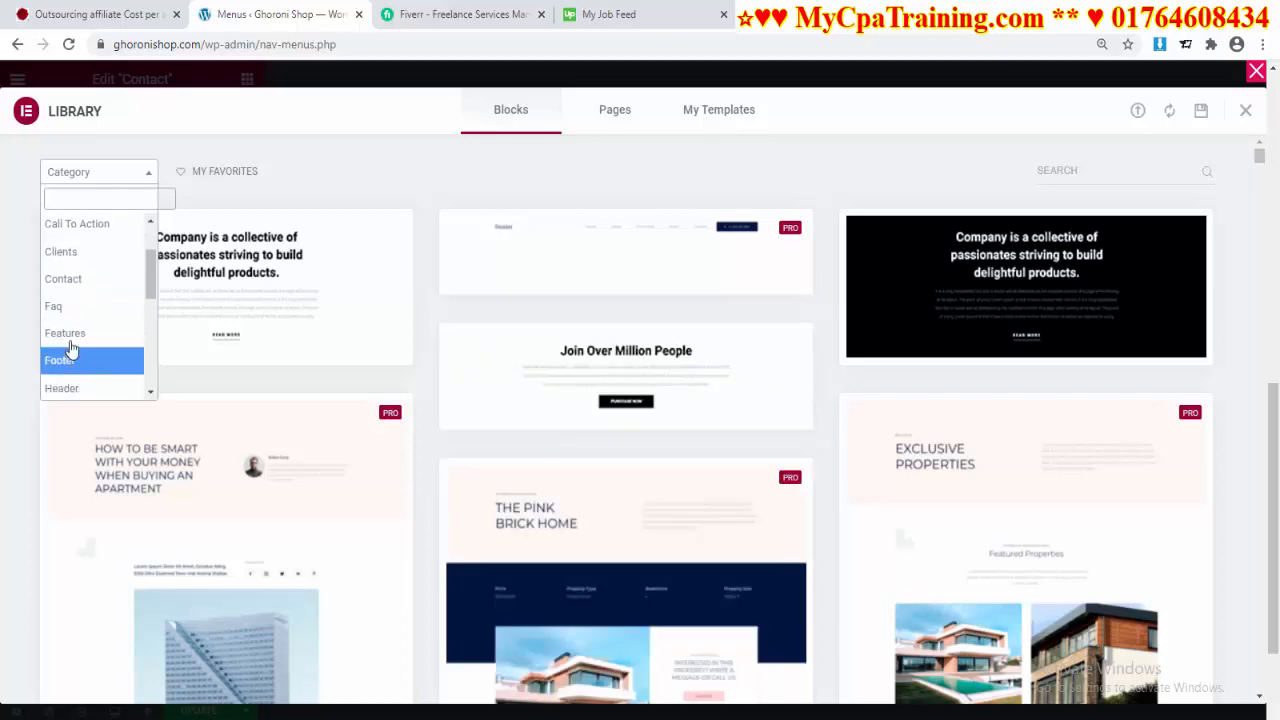
{"action": "left_click", "coordinate": [75, 277]}
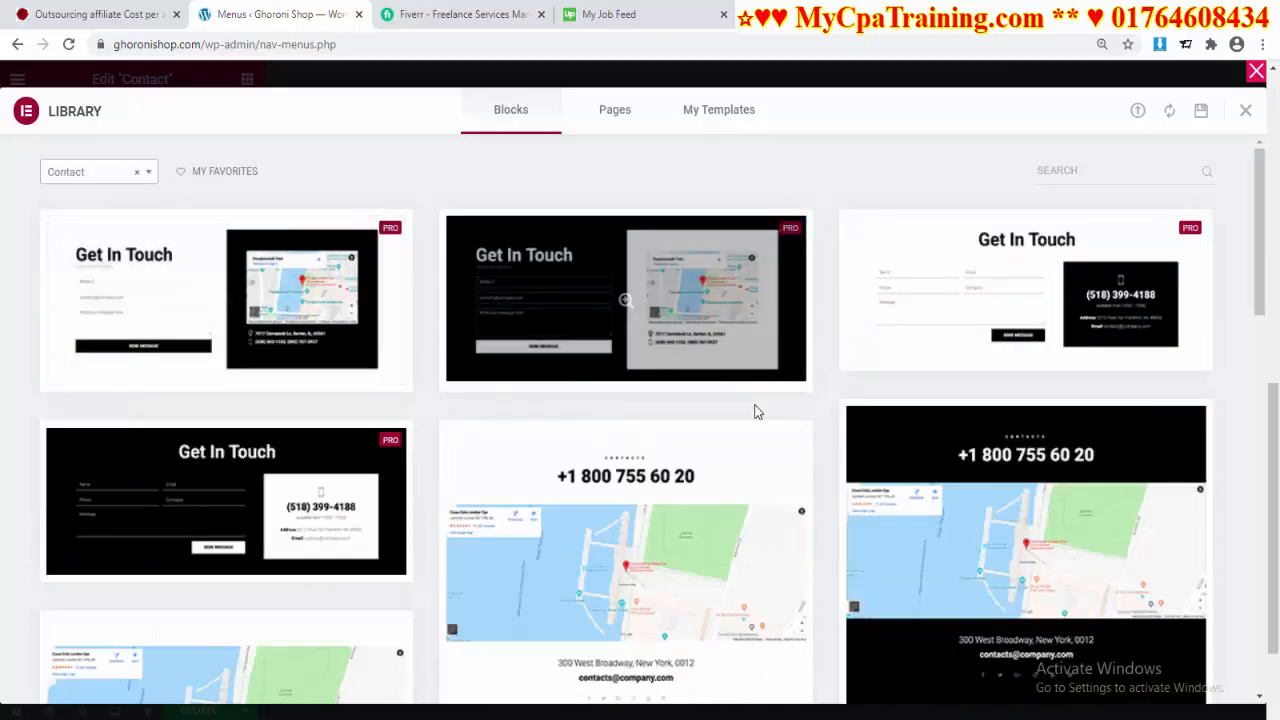
Insert the white Contacts block with contact details beside a message form into the mega panel.
{"action": "scroll", "coordinate": [757, 409], "scroll_direction": "down", "scroll_amount": 5}
{"action": "scroll", "coordinate": [755, 405], "scroll_direction": "down", "scroll_amount": 3}
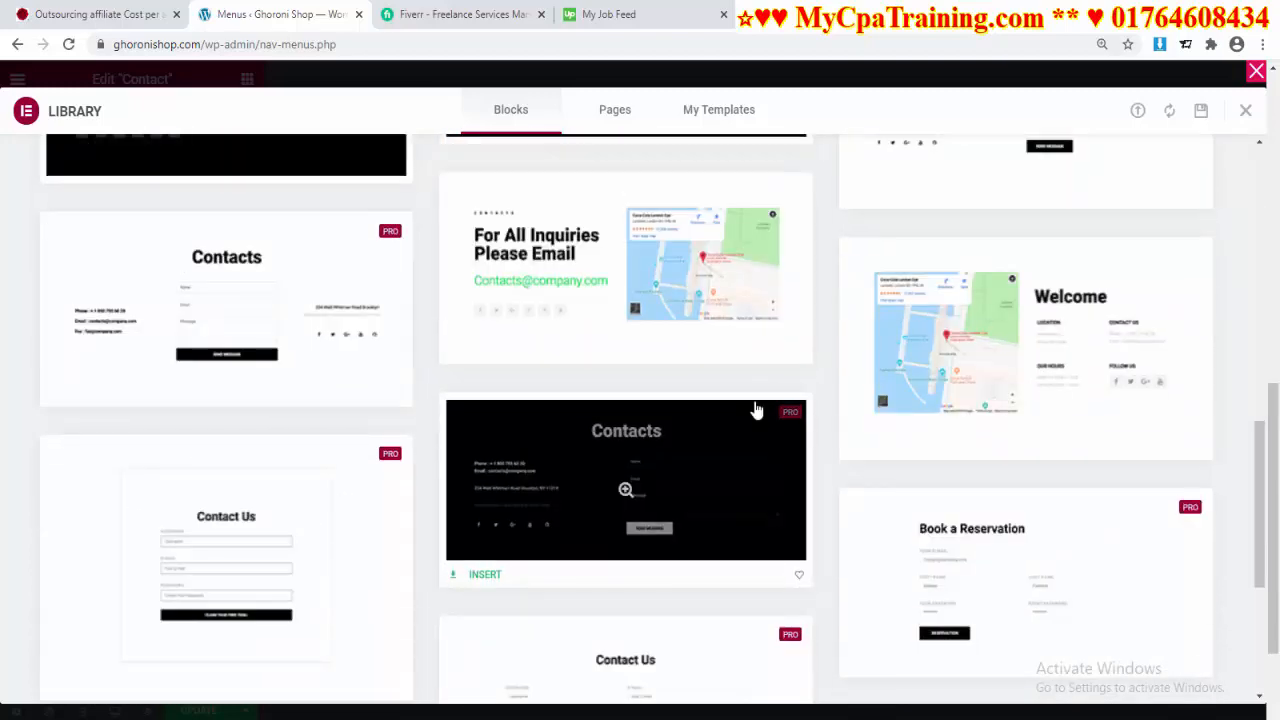
{"action": "scroll", "coordinate": [757, 409], "scroll_direction": "up", "scroll_amount": 1}
{"action": "scroll", "coordinate": [757, 409], "scroll_direction": "up", "scroll_amount": 1}
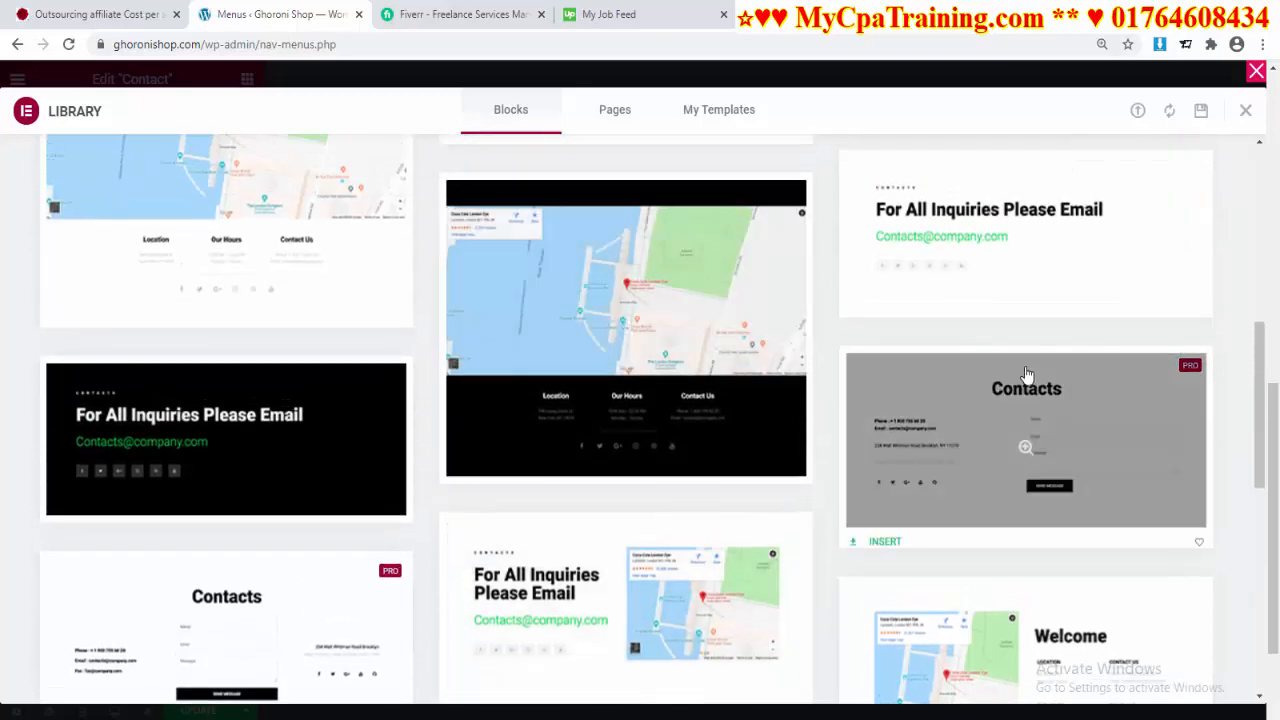
{"action": "scroll", "coordinate": [735, 408], "scroll_direction": "down", "scroll_amount": 4}
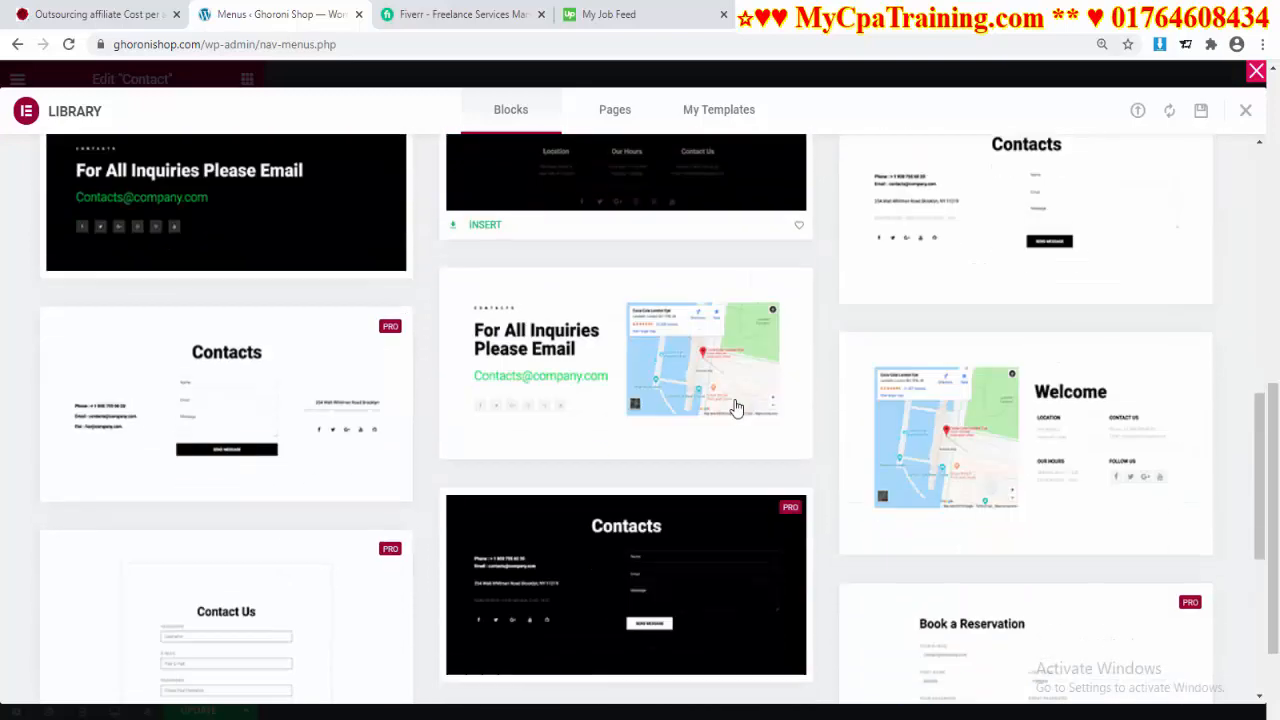
{"action": "scroll", "coordinate": [735, 405], "scroll_direction": "up", "scroll_amount": 2}
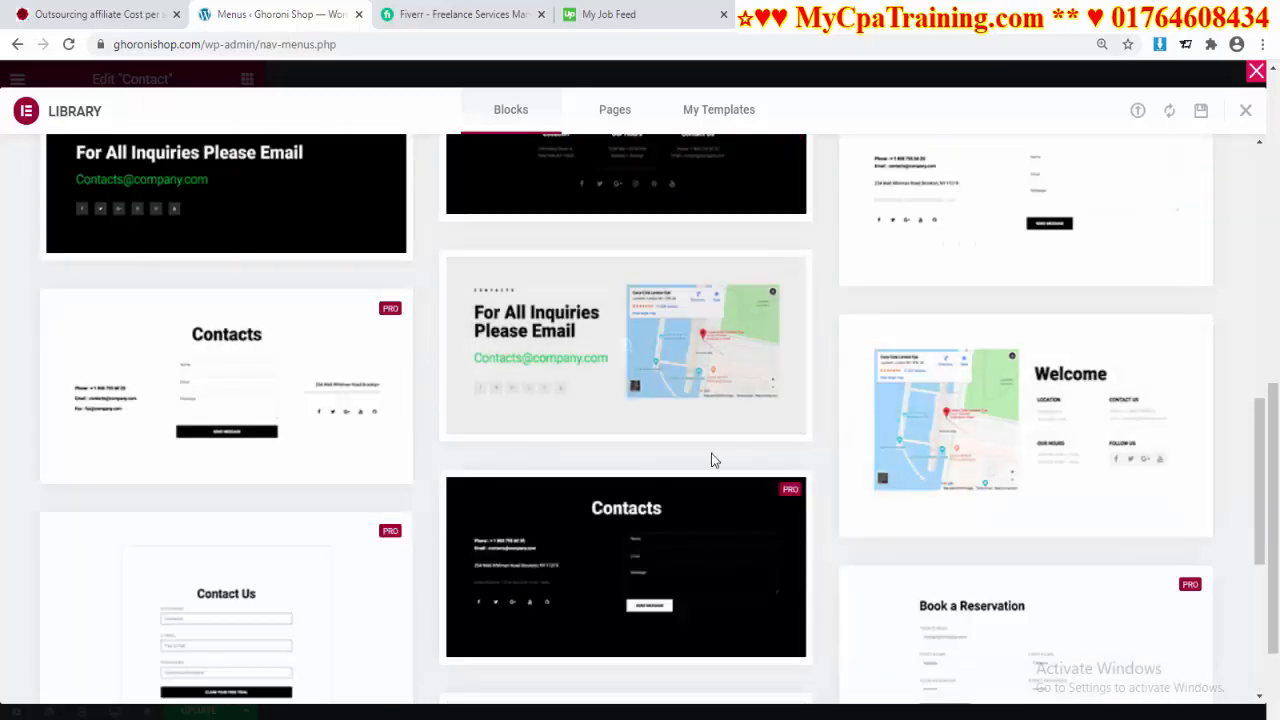
{"action": "scroll", "coordinate": [694, 457], "scroll_direction": "up", "scroll_amount": 1}
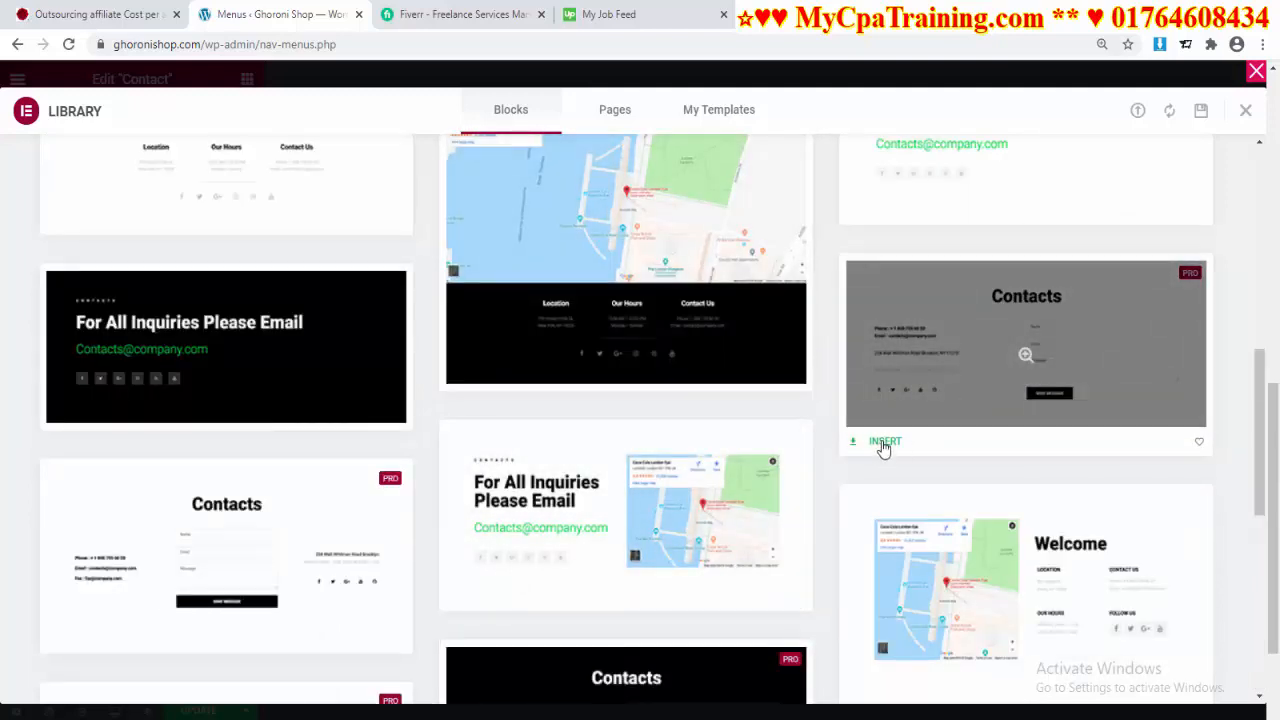
{"action": "left_click", "coordinate": [884, 443]}
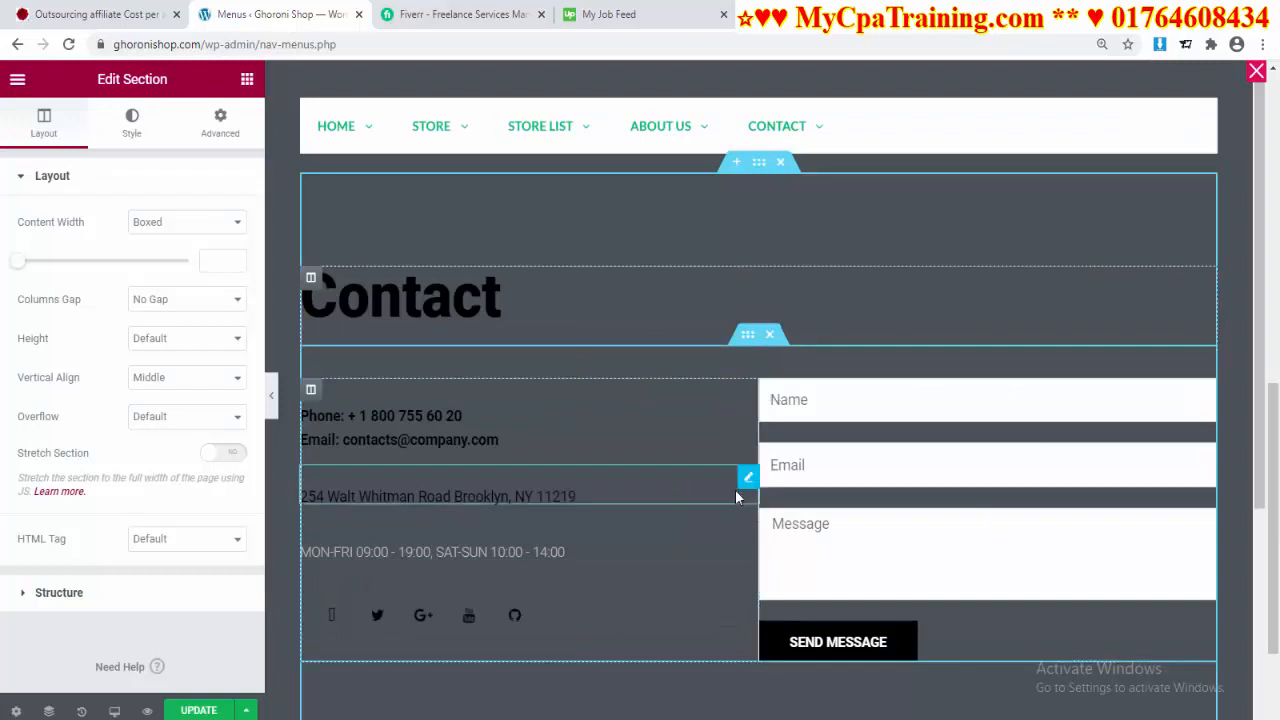
Update the Contact mega menu and reload the ghoronishop.com home page to check its Contact dropdown.
{"action": "left_click", "coordinate": [196, 712]}
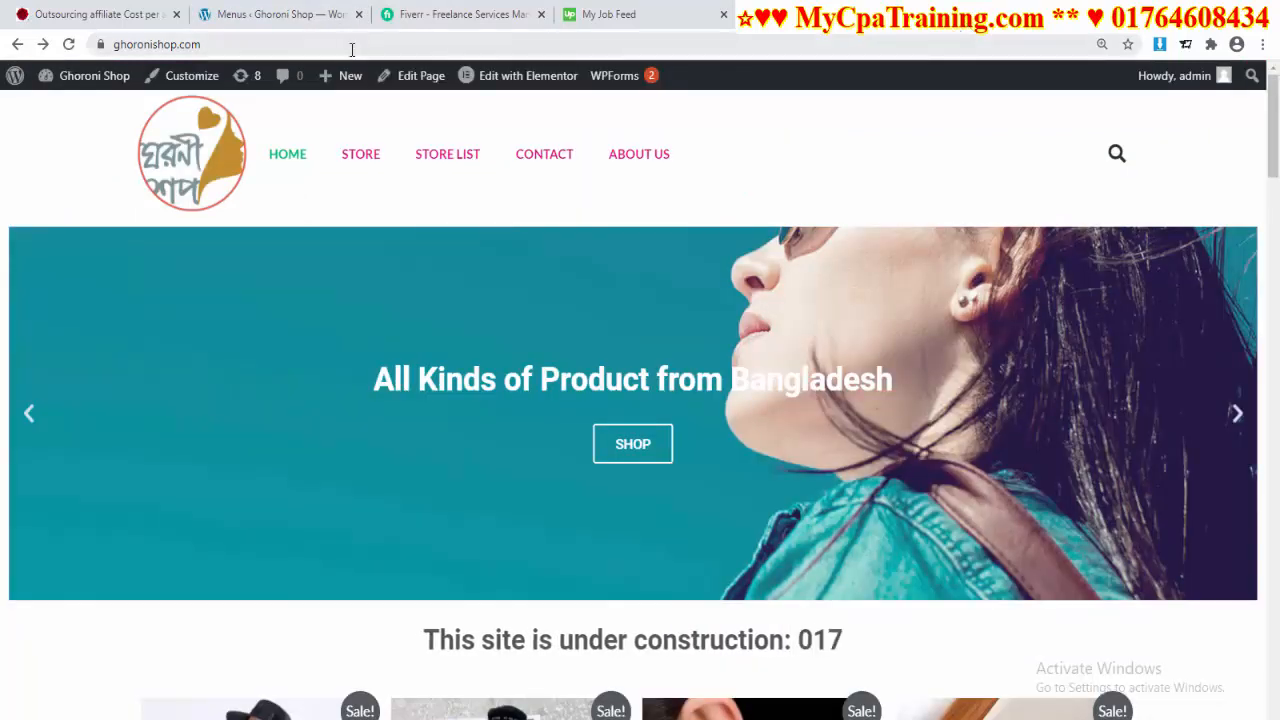
{"action": "left_click", "coordinate": [368, 45]}
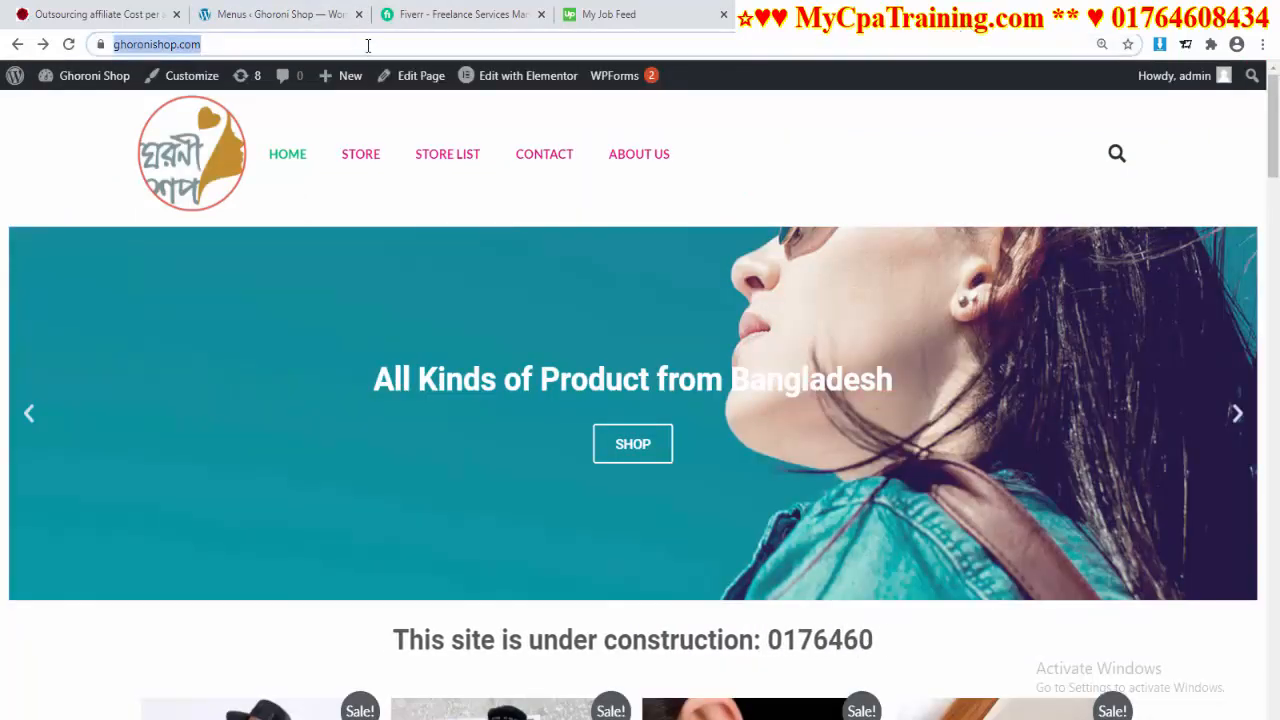
{"action": "key", "text": "Return"}
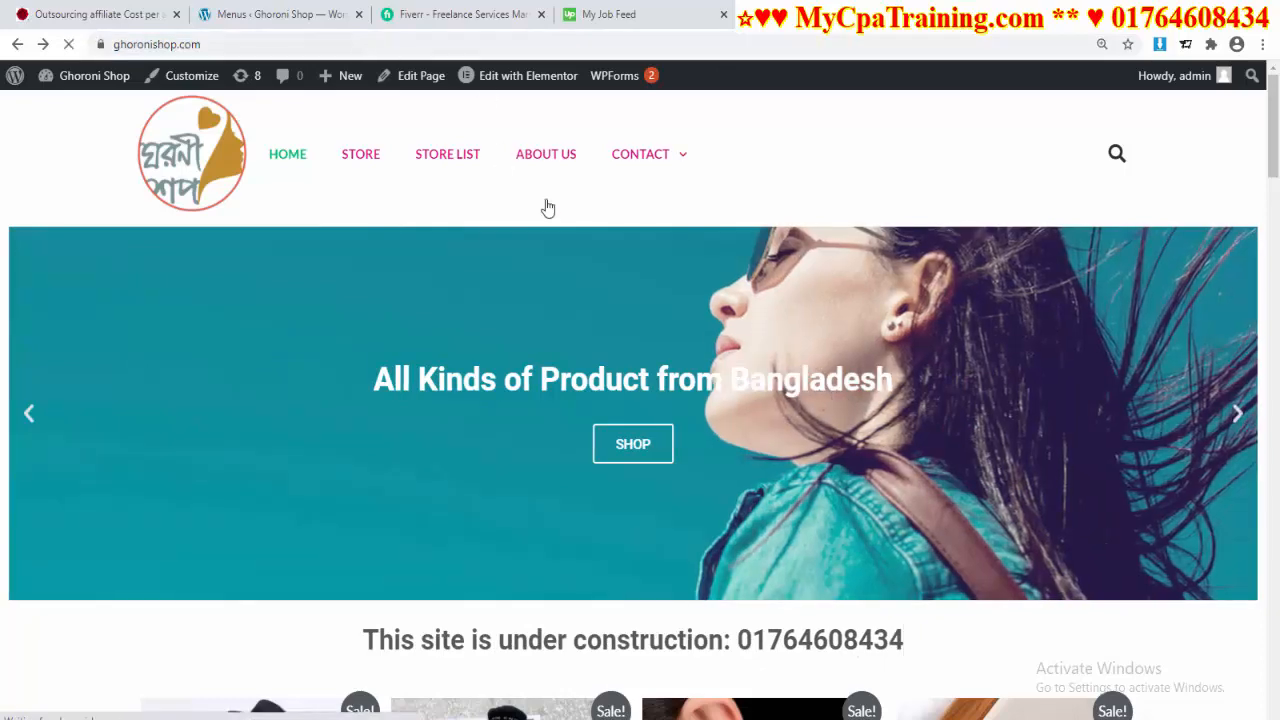
{"action": "mouse_move", "coordinate": [686, 164]}
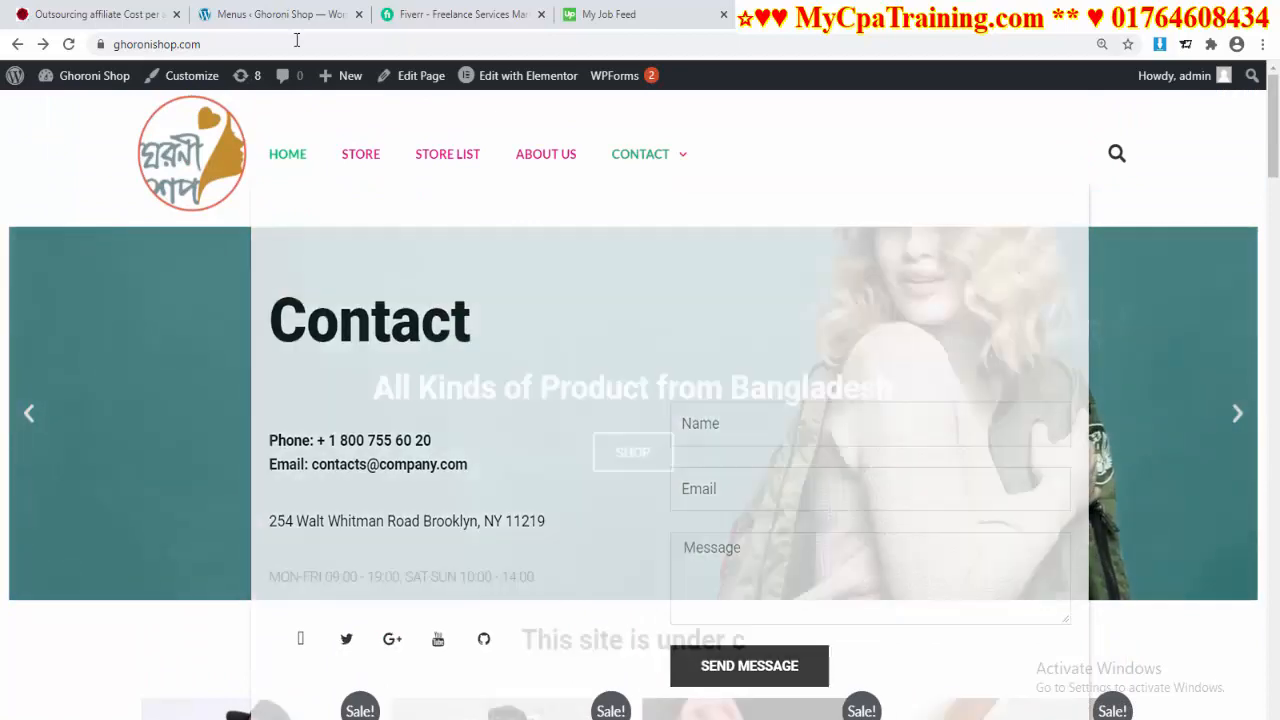
{"action": "left_click", "coordinate": [290, 16]}
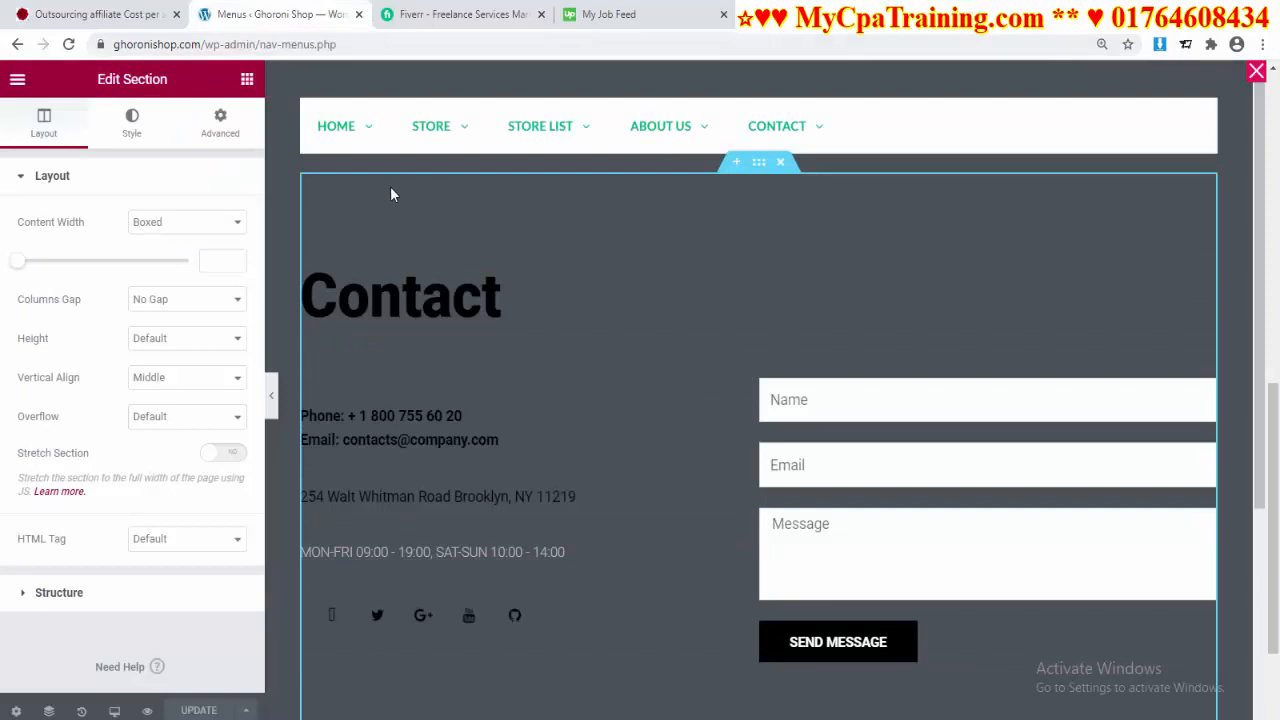
{"action": "left_click", "coordinate": [800, 16]}
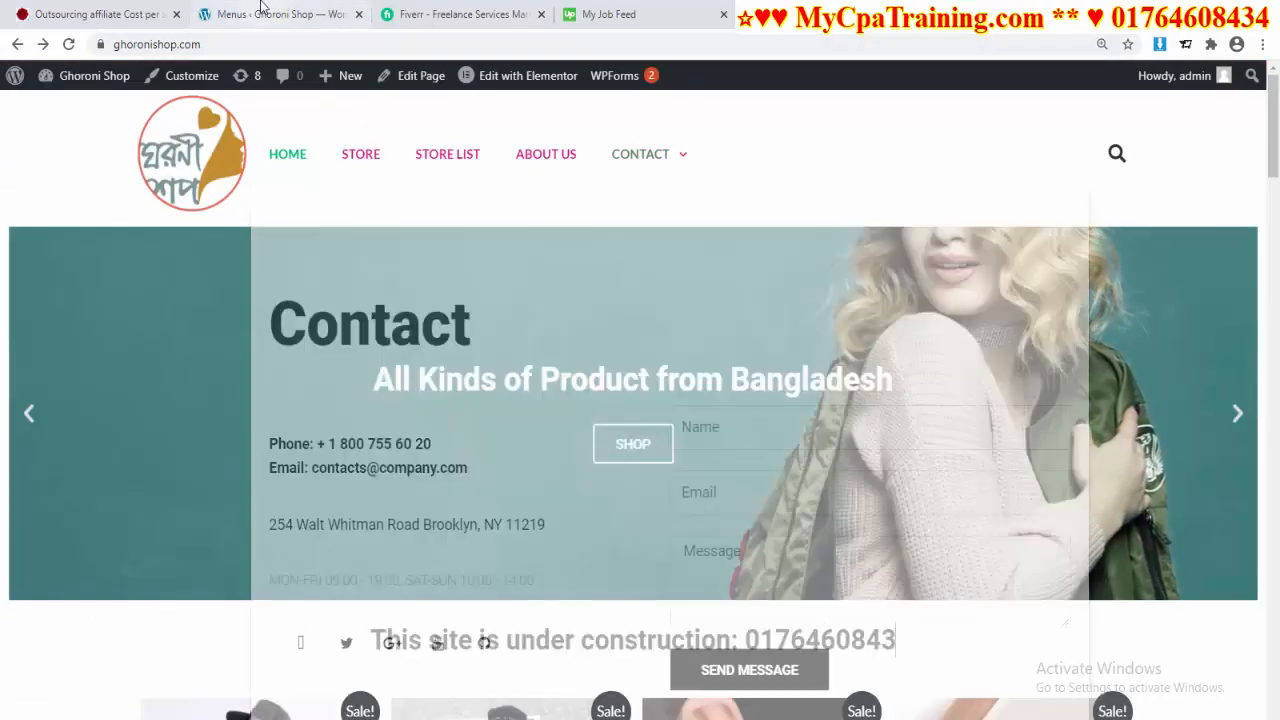
{"action": "left_click", "coordinate": [268, 14]}
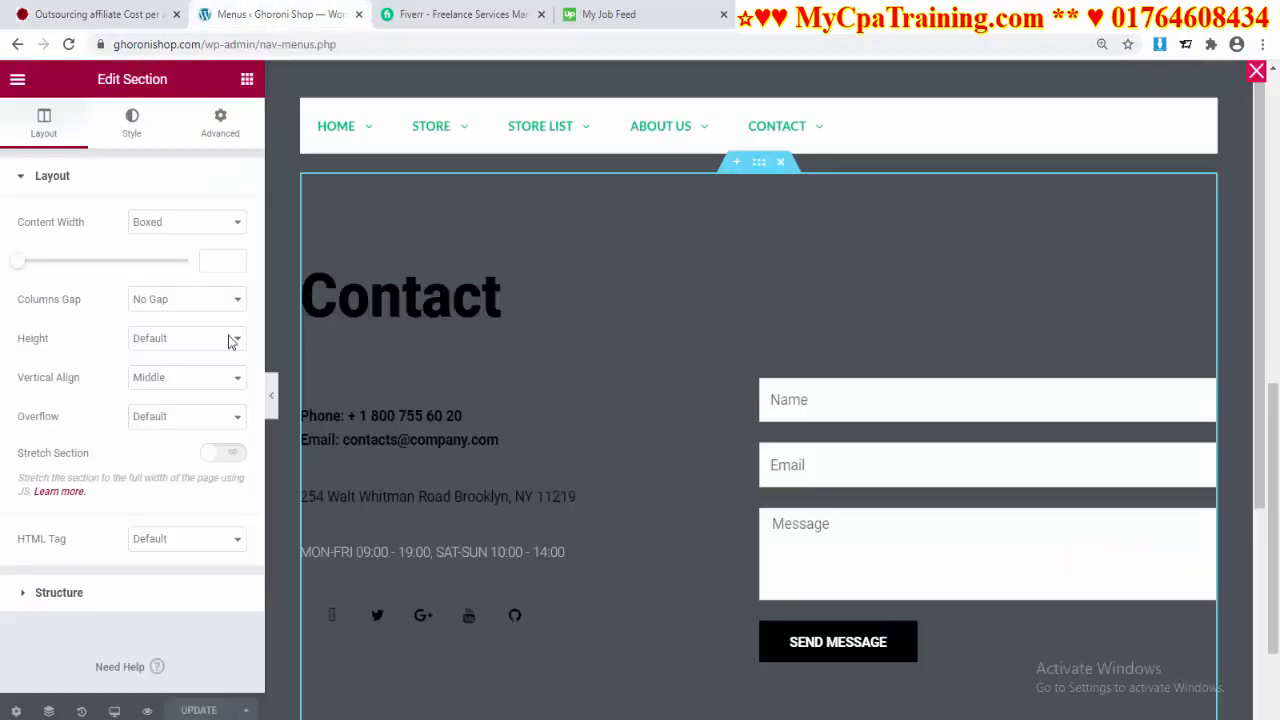
Set the Contact section's top padding to -4 px, update the mega menu, and recheck the Contact dropdown on the live site.
{"action": "left_click", "coordinate": [224, 125]}
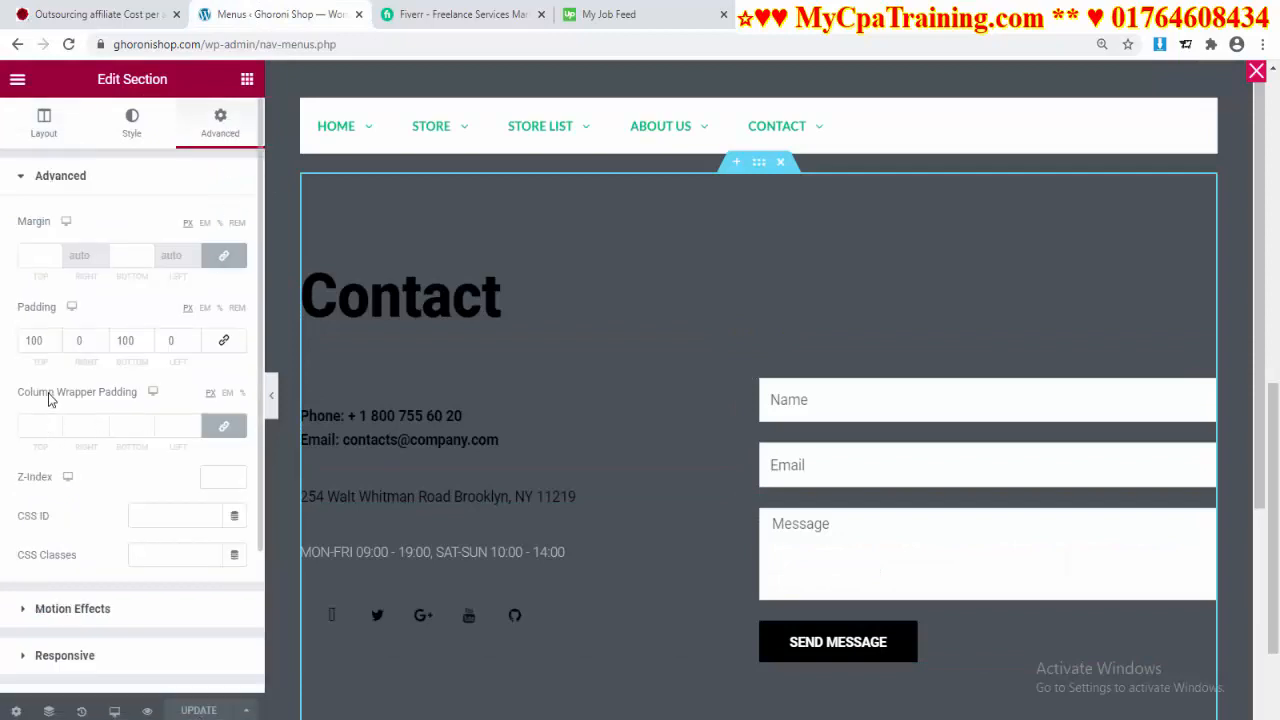
{"action": "left_click_drag", "start_coordinate": [55, 345], "coordinate": [55, 342]}
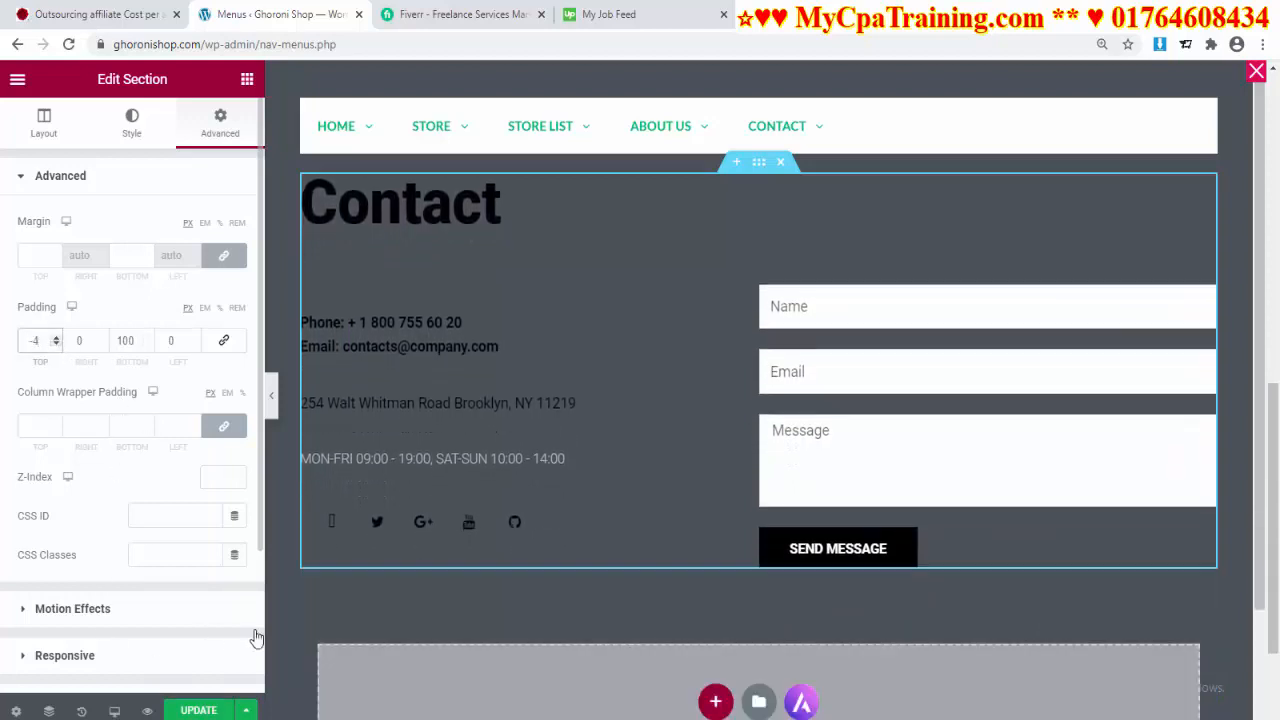
{"action": "left_click", "coordinate": [196, 709]}
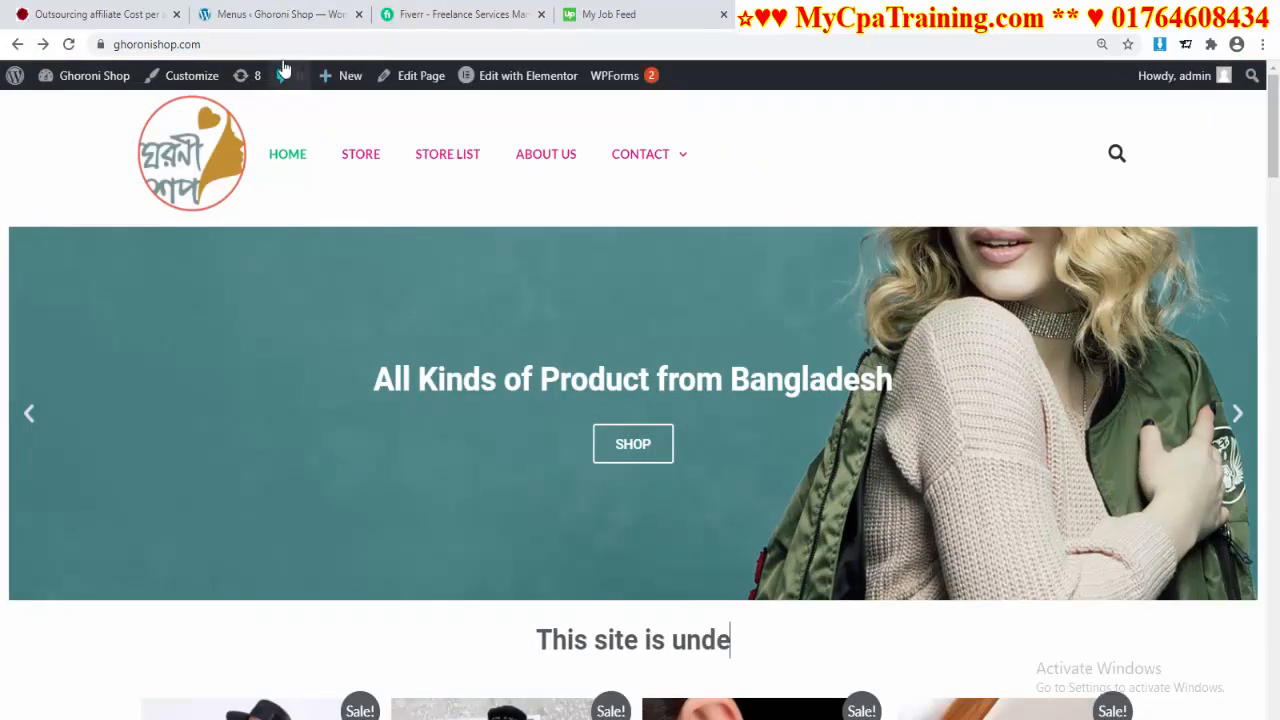
{"action": "left_click", "coordinate": [385, 43]}
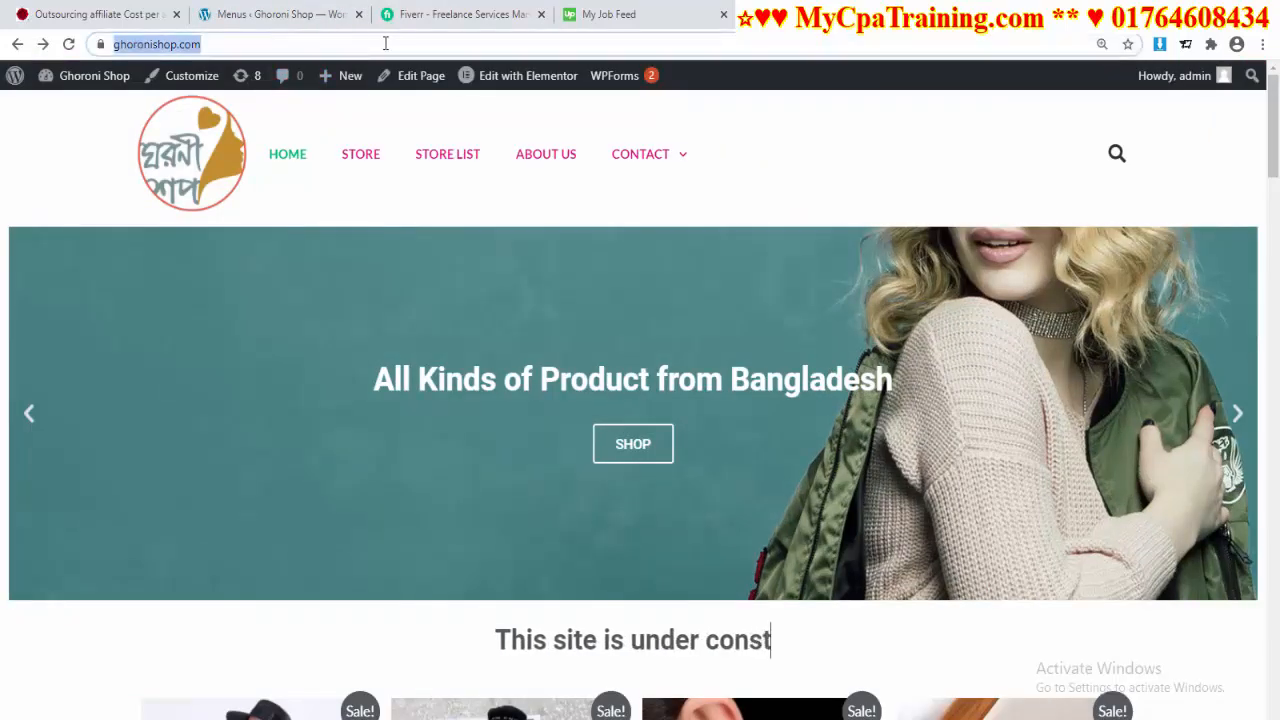
{"action": "left_click", "coordinate": [638, 158]}
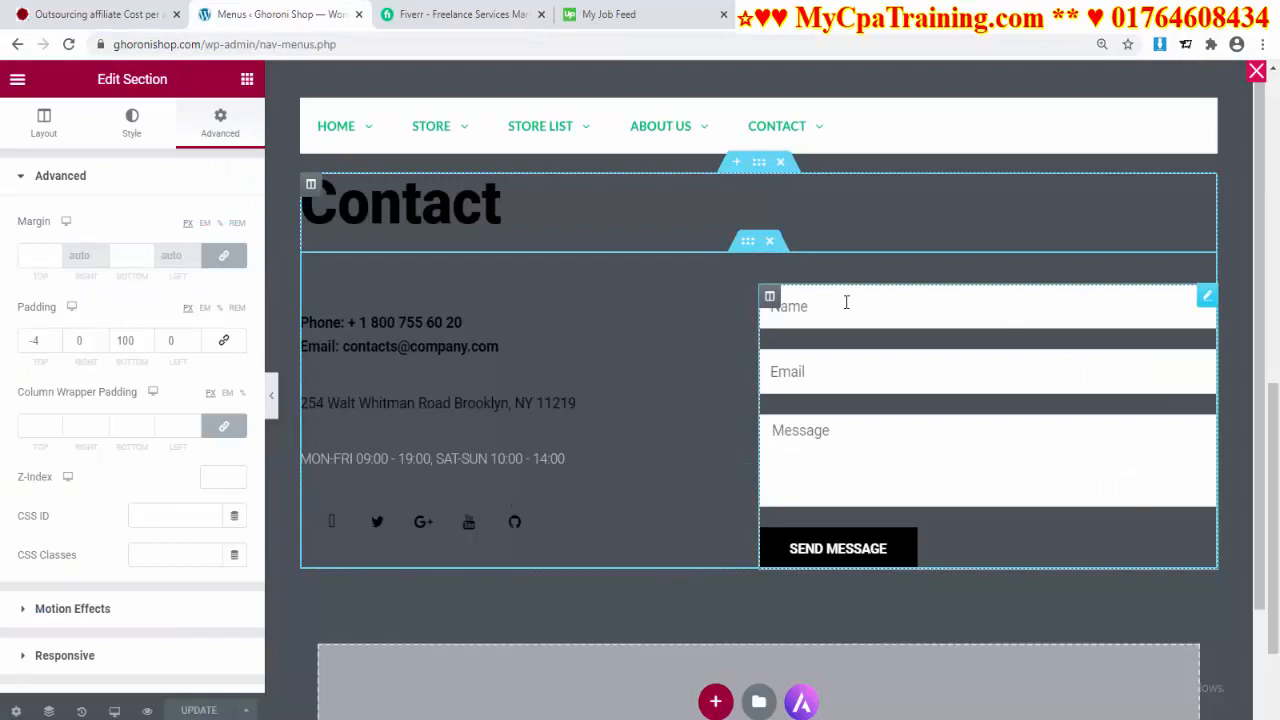
Examine the editable content of the Contact panel's message form and its phone, email and address headings.
{"action": "left_click", "coordinate": [848, 302]}
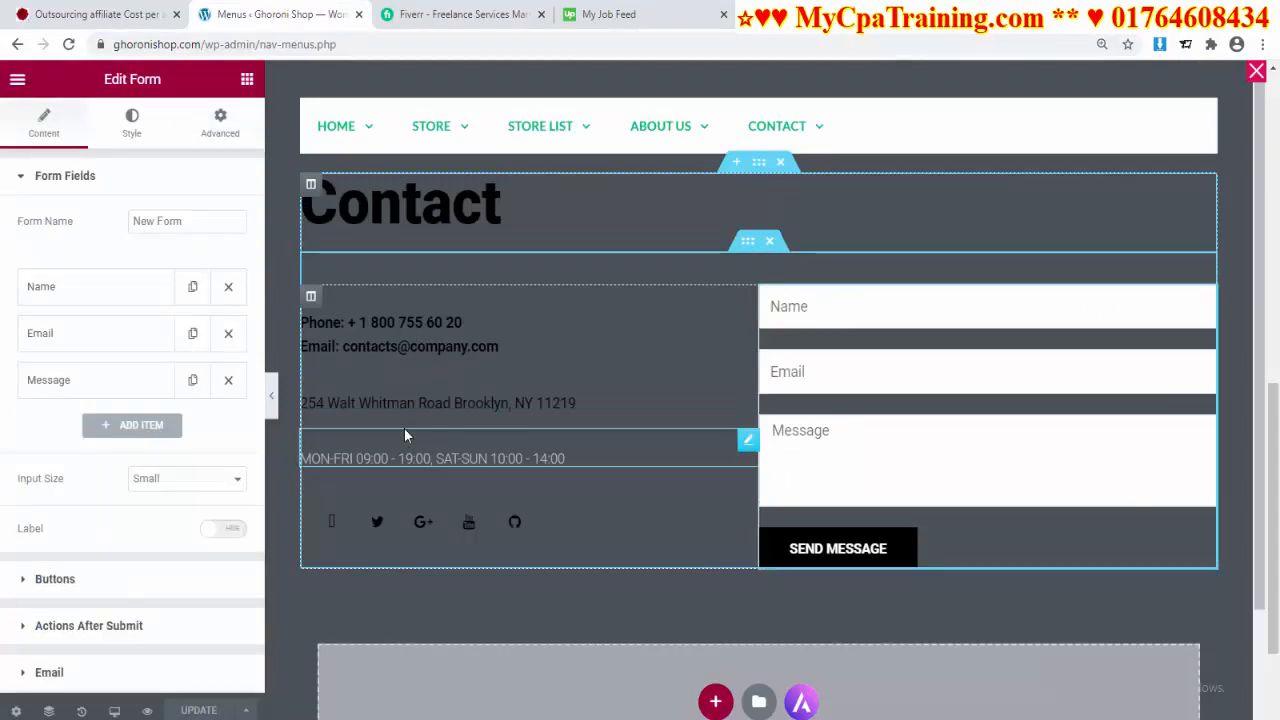
{"action": "left_click", "coordinate": [390, 352]}
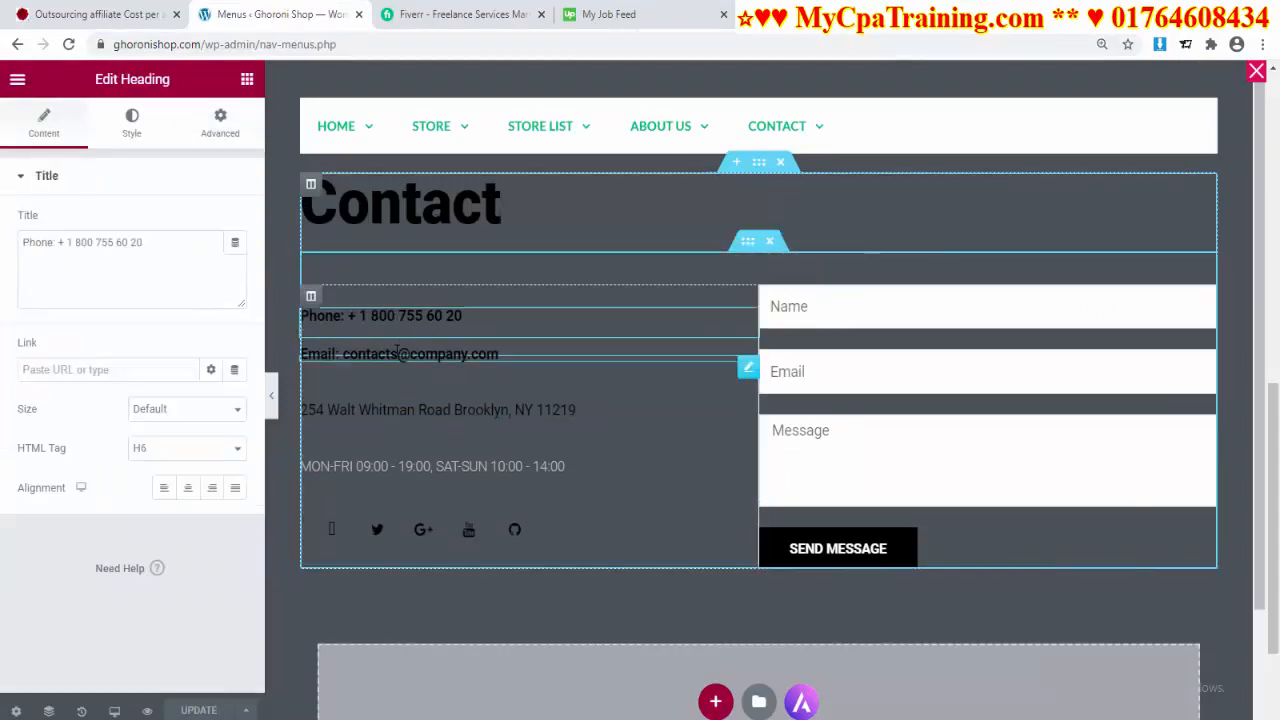
{"action": "left_click", "coordinate": [486, 358]}
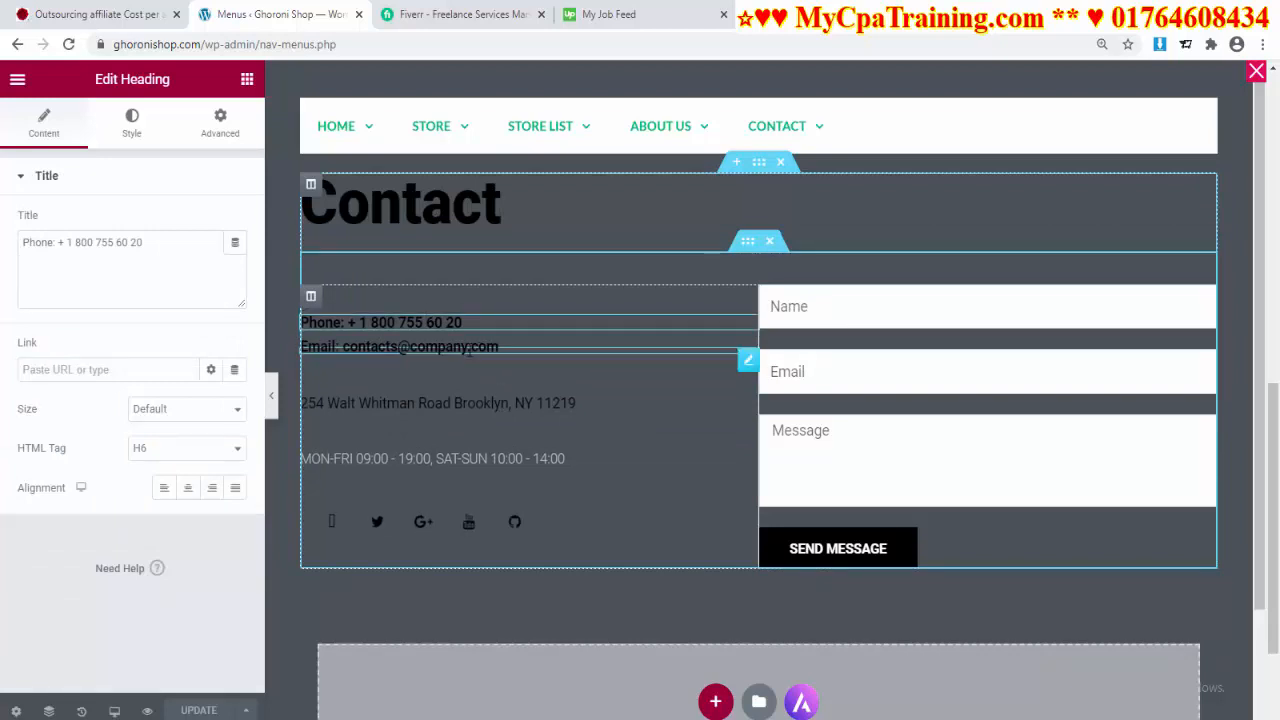
{"action": "triple_click", "coordinate": [467, 356]}
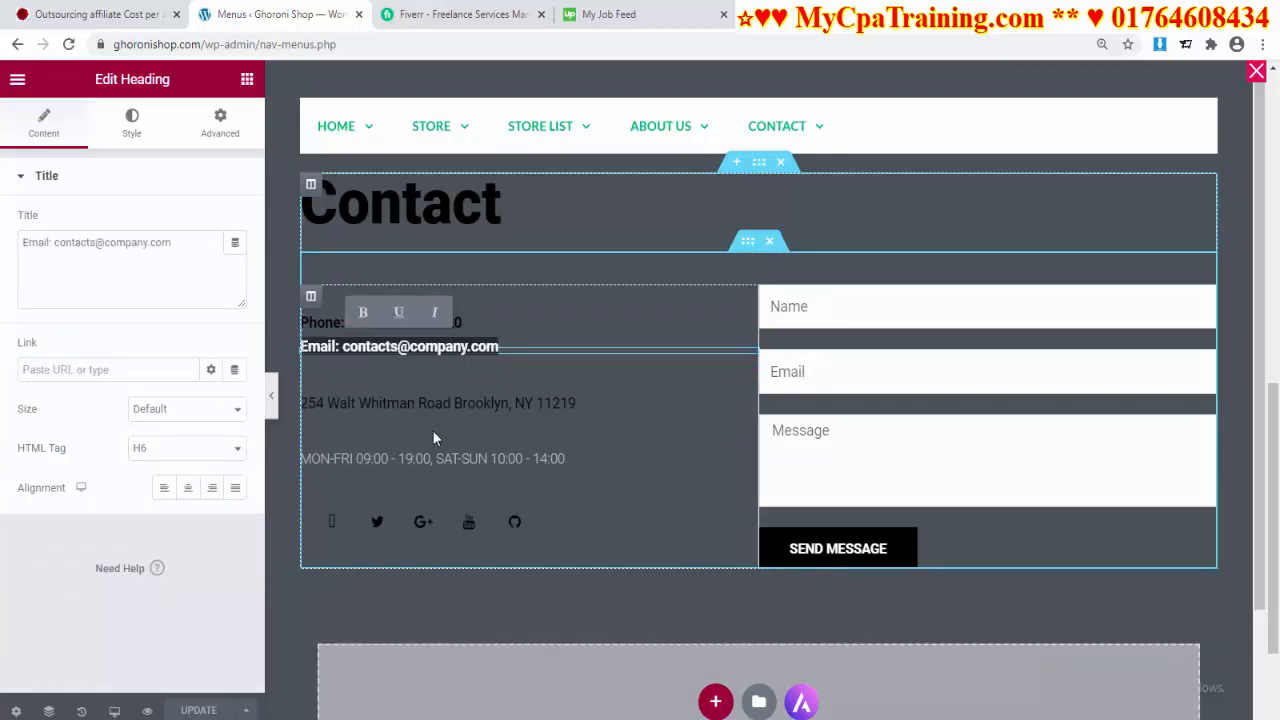
{"action": "left_click", "coordinate": [433, 405]}
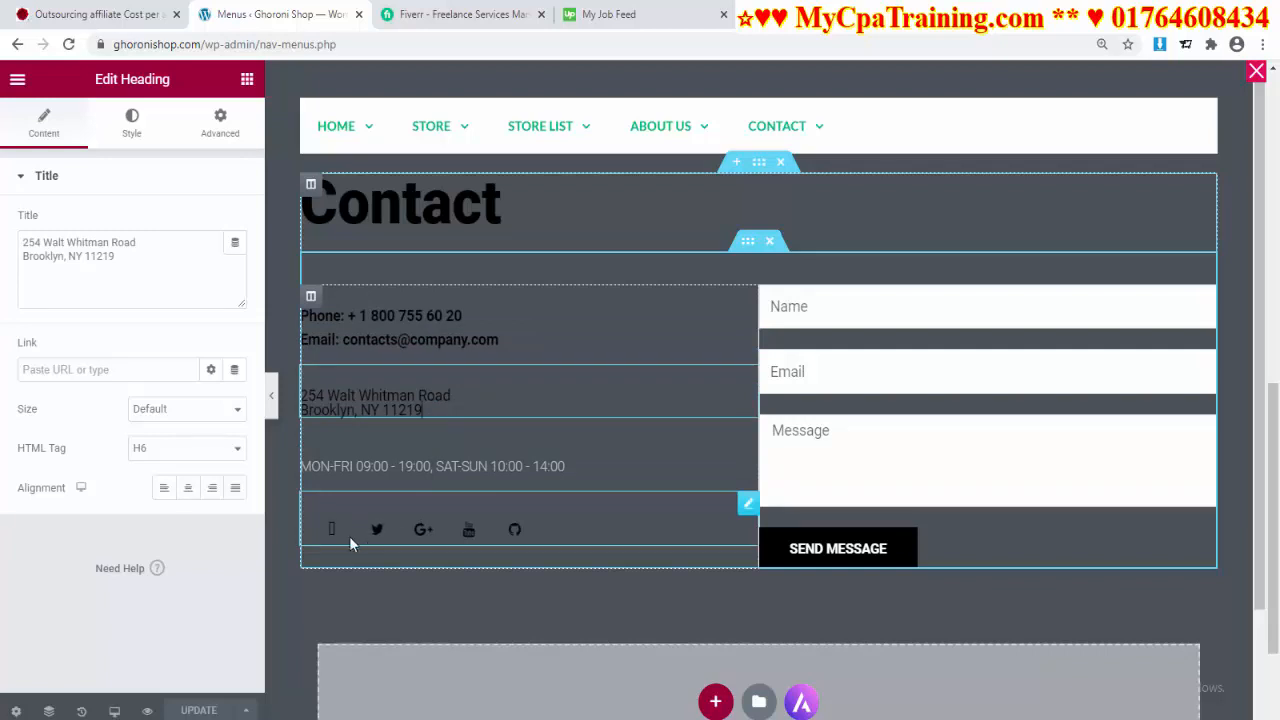
Try adding another item to the Contact panel's social icons, and undo the addition.
{"action": "left_click", "coordinate": [507, 530]}
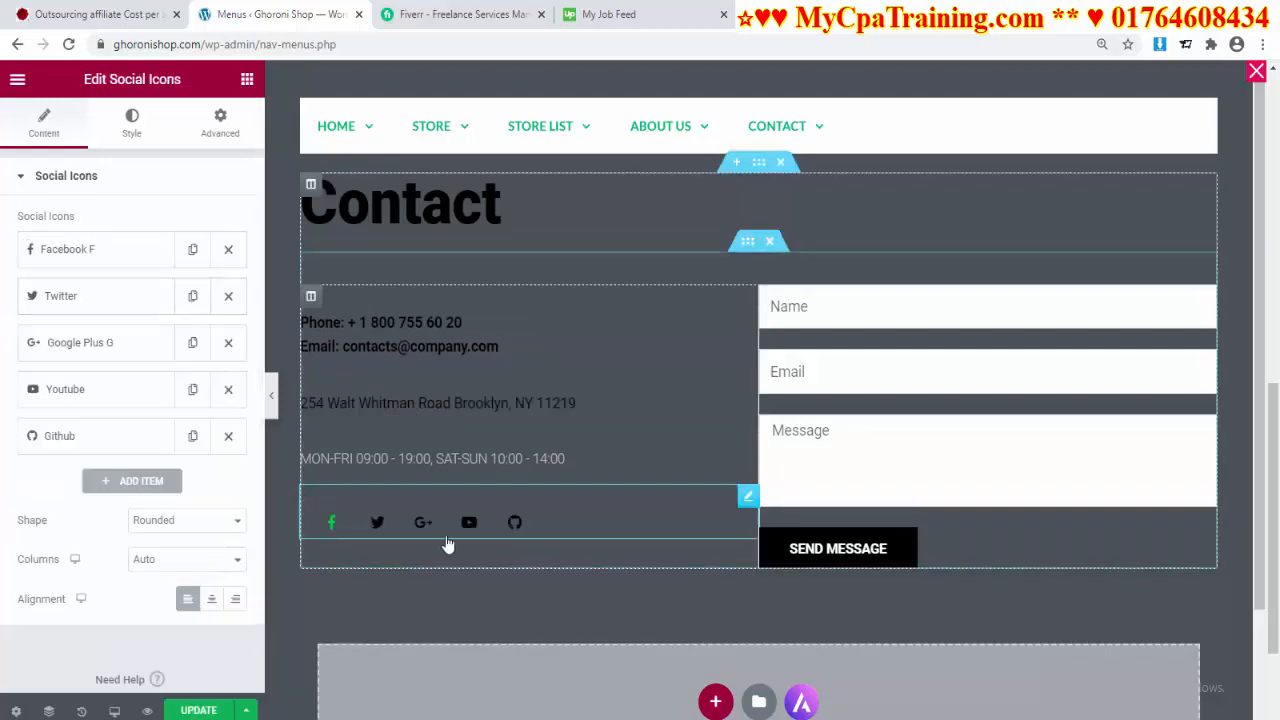
{"action": "left_click", "coordinate": [90, 250]}
{"action": "left_click", "coordinate": [90, 525]}
{"action": "scroll", "coordinate": [121, 491], "scroll_direction": "down", "scroll_amount": 3}
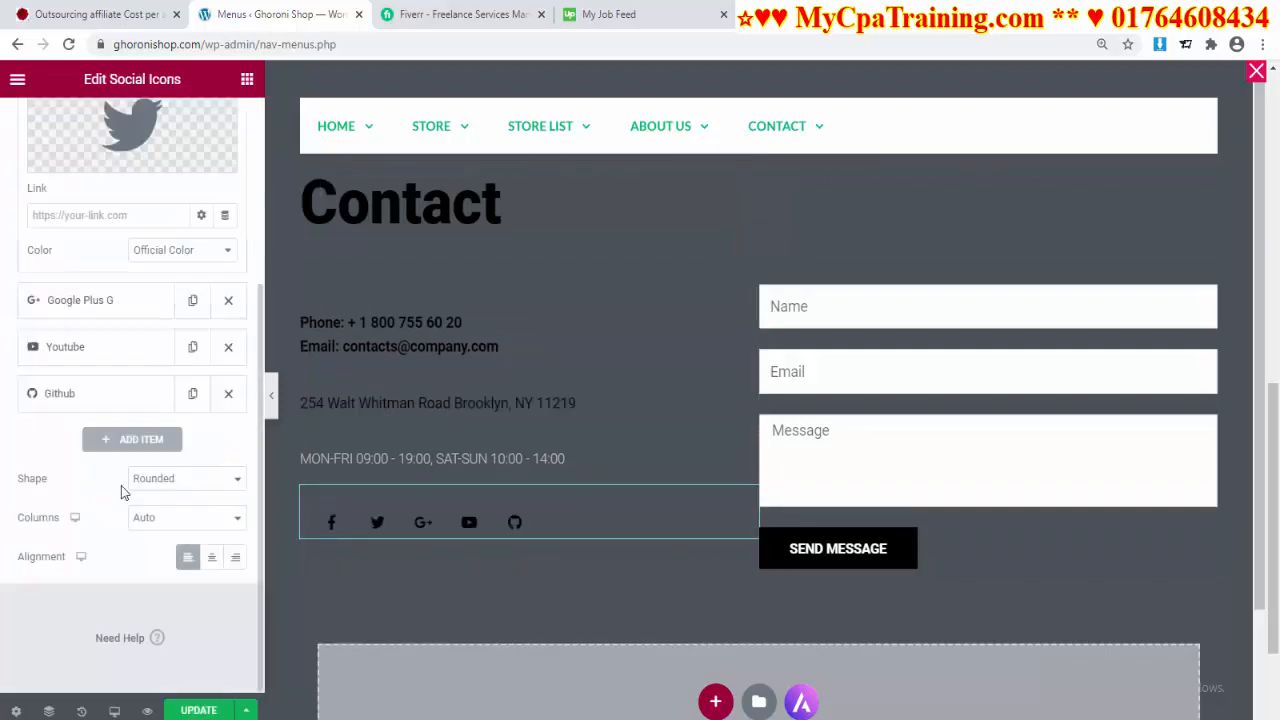
{"action": "left_click", "coordinate": [116, 442]}
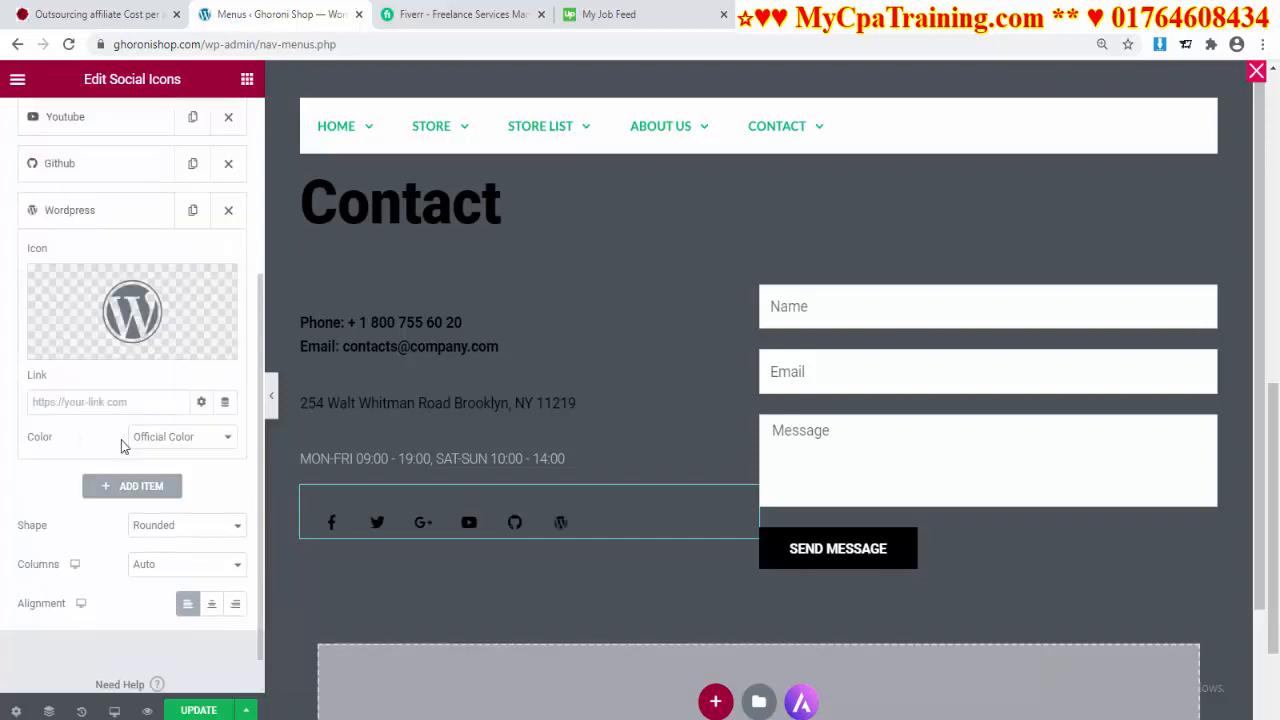
{"action": "key", "text": "ctrl+z"}
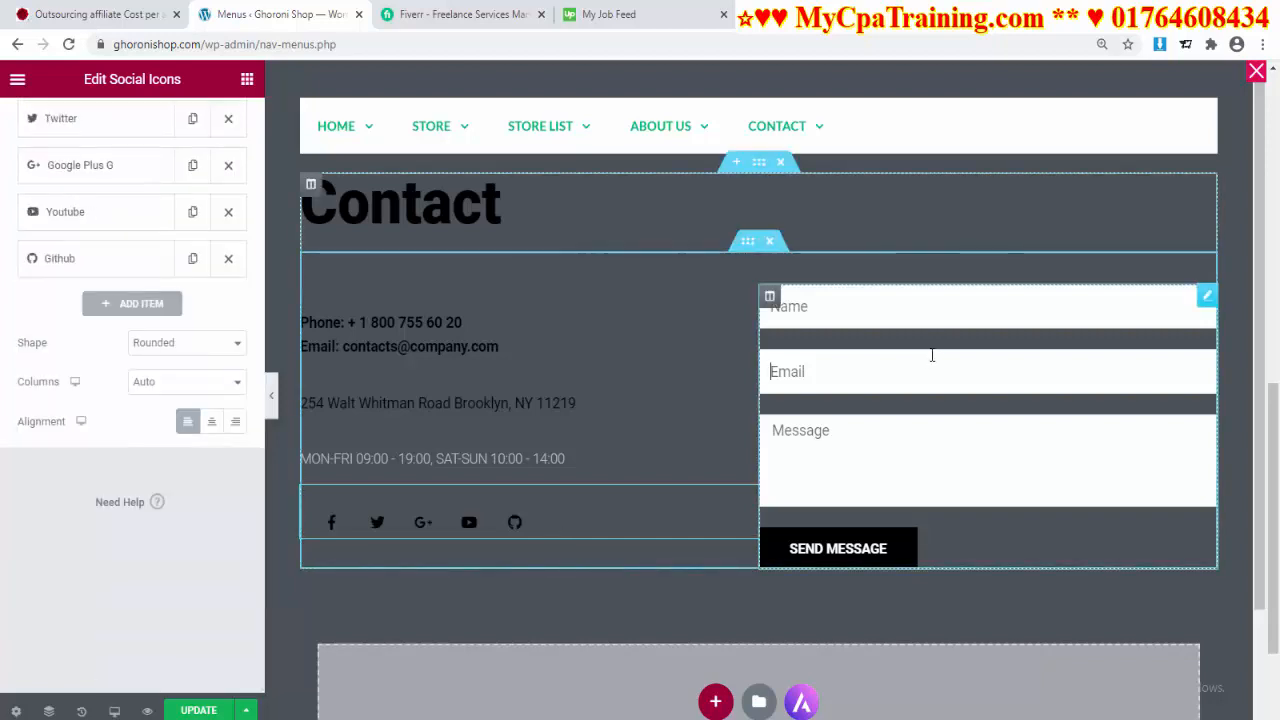
Review the message form's Actions After Submit and Email settings, including recipient, subject and message content.
{"action": "left_click", "coordinate": [886, 371]}
{"action": "right_click", "coordinate": [1093, 307]}
{"action": "left_click", "coordinate": [1124, 320]}
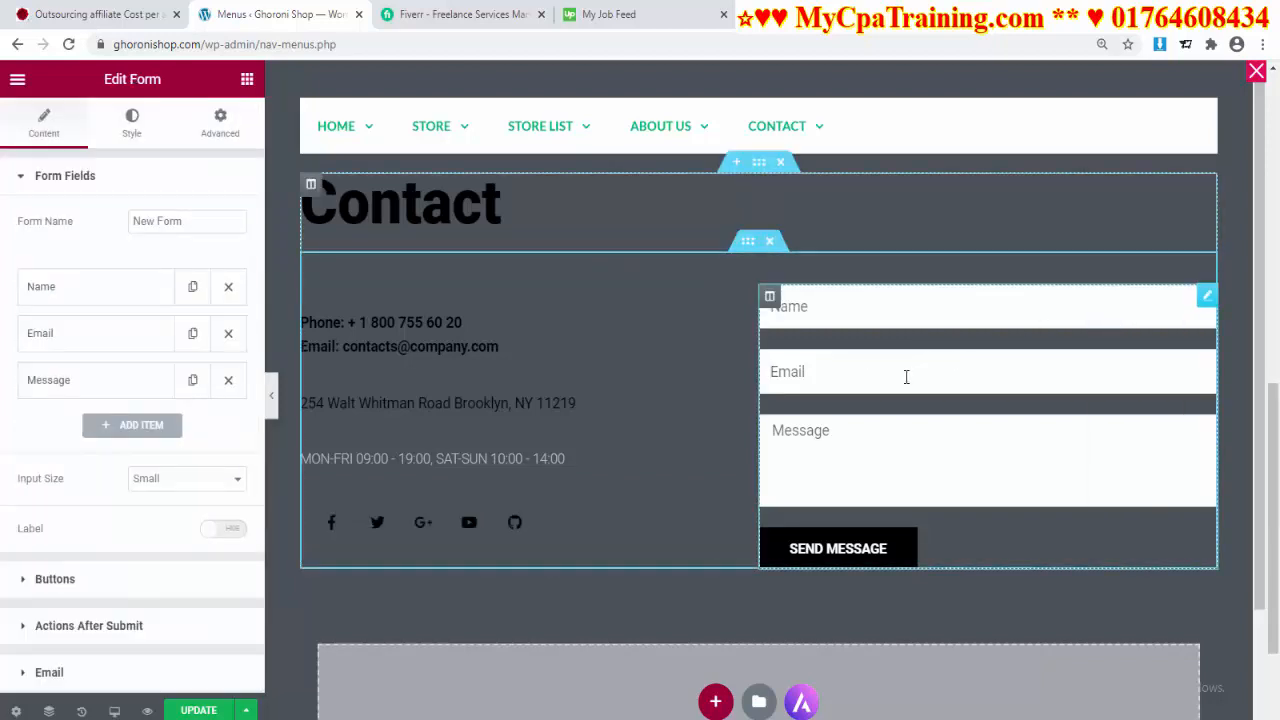
{"action": "scroll", "coordinate": [115, 450], "scroll_direction": "down", "scroll_amount": 2}
{"action": "left_click", "coordinate": [113, 441]}
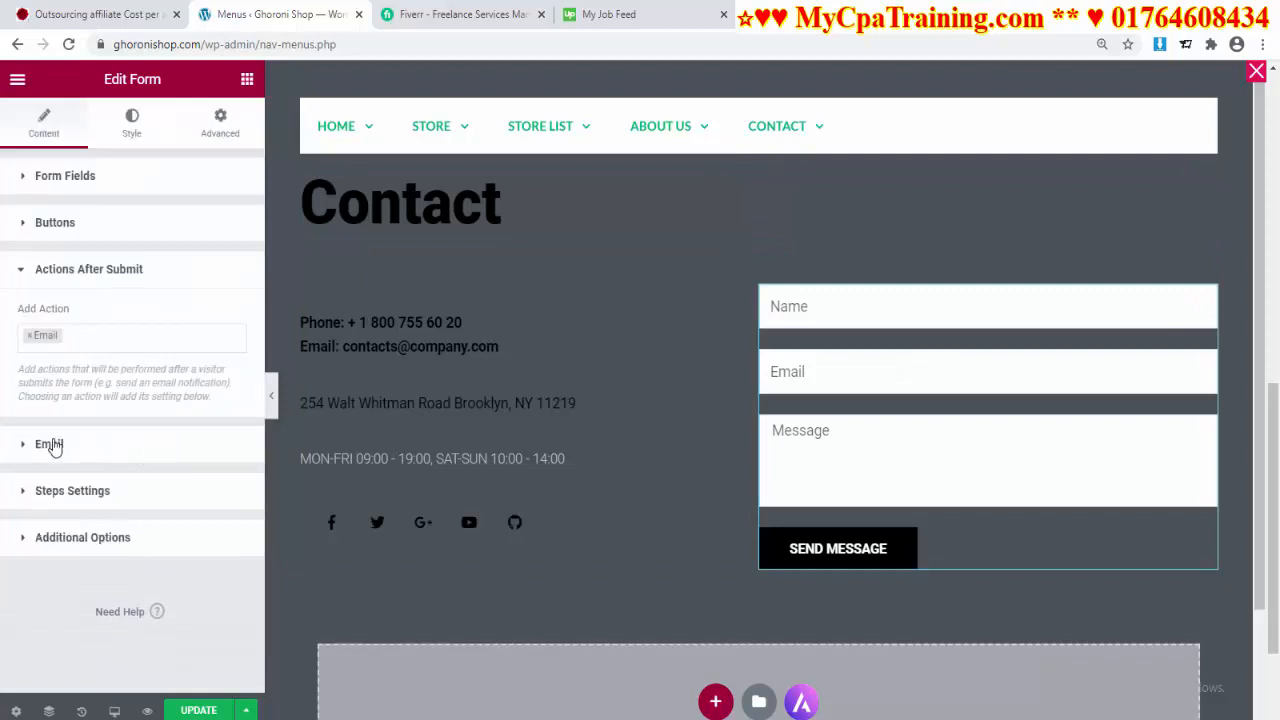
{"action": "left_click", "coordinate": [55, 446]}
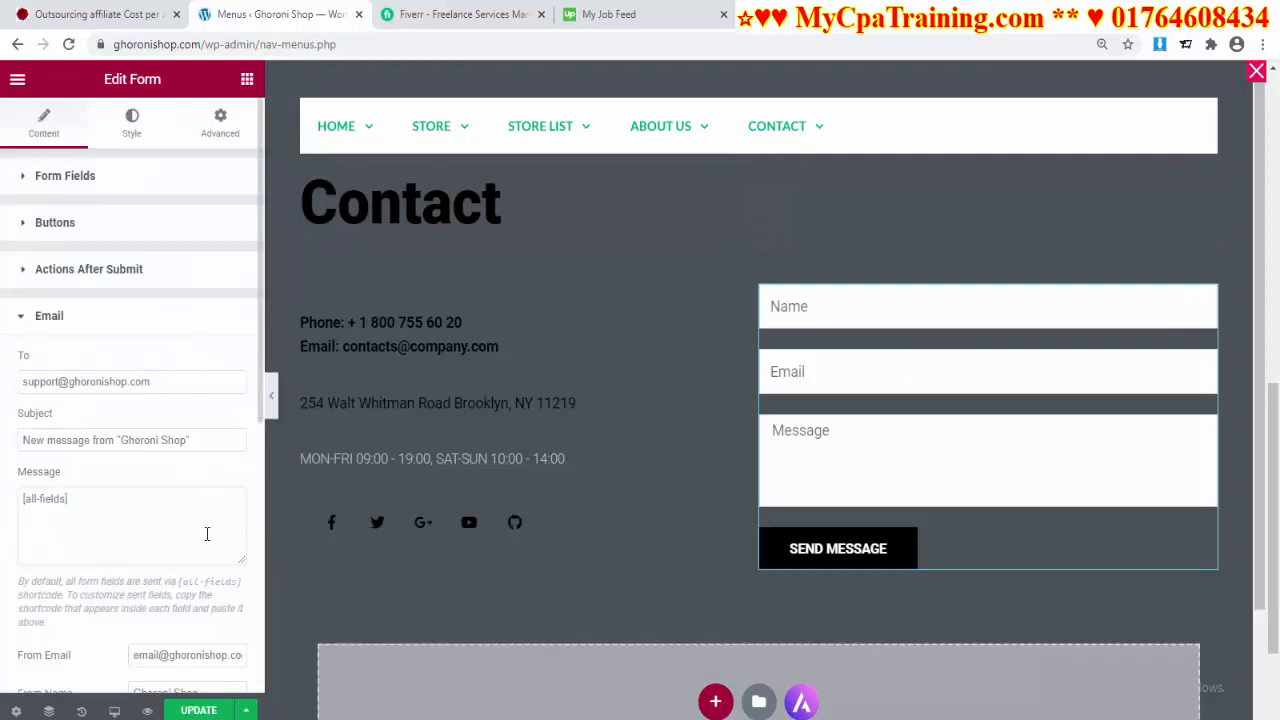
{"action": "scroll", "coordinate": [205, 555], "scroll_direction": "down", "scroll_amount": 3}
{"action": "scroll", "coordinate": [201, 556], "scroll_direction": "up", "scroll_amount": 3}
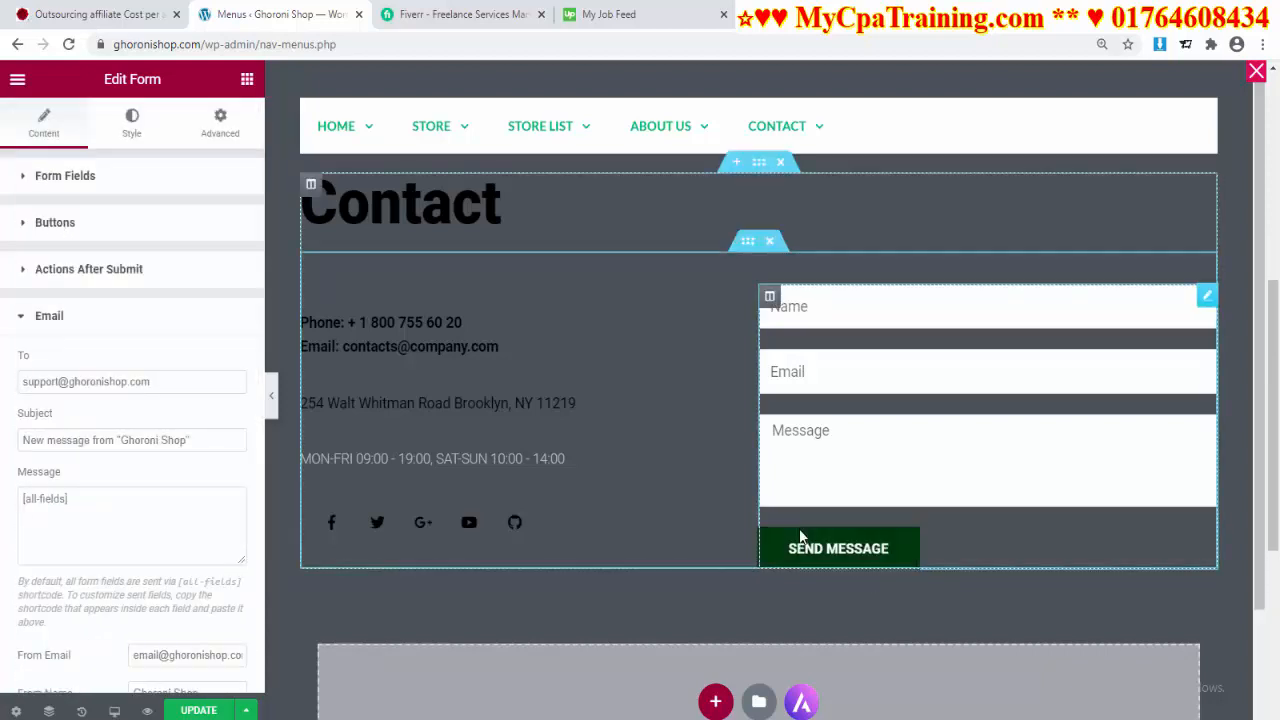
Center the message form's Send Message button.
{"action": "left_click", "coordinate": [60, 228]}
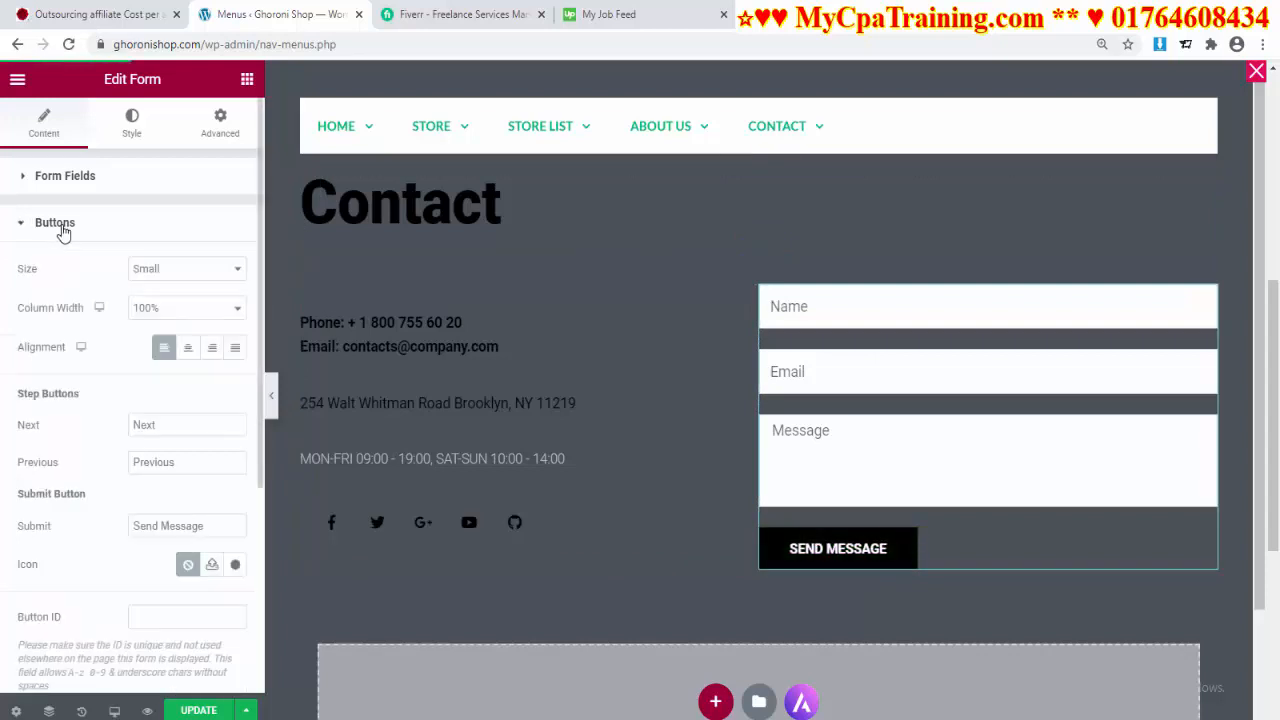
{"action": "left_click", "coordinate": [210, 258]}
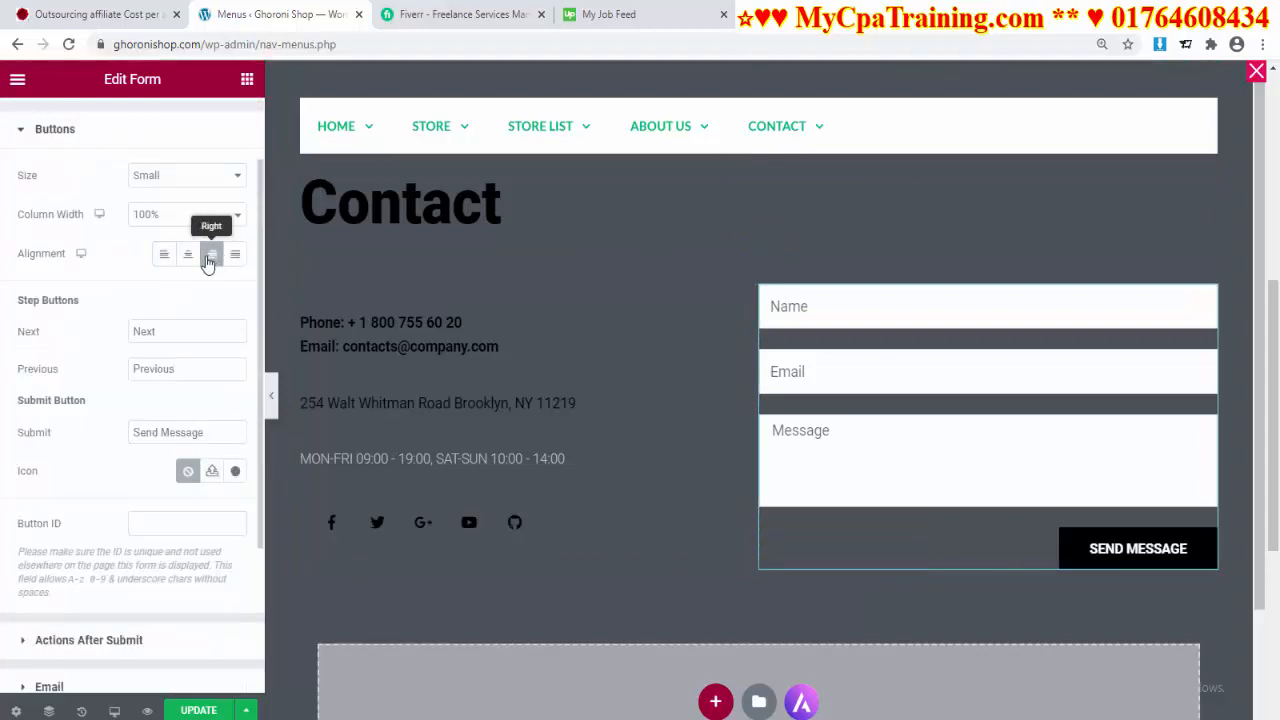
{"action": "left_click", "coordinate": [188, 256]}
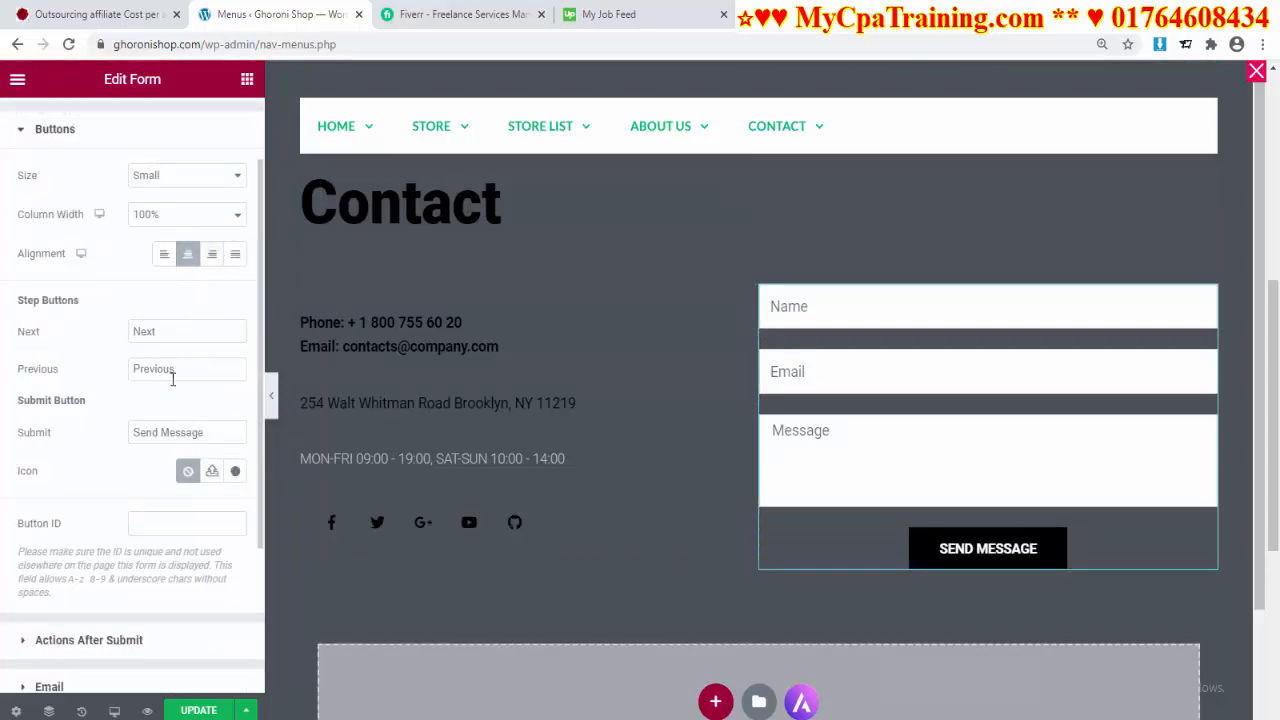
{"action": "scroll", "coordinate": [172, 379], "scroll_direction": "up", "scroll_amount": 1}
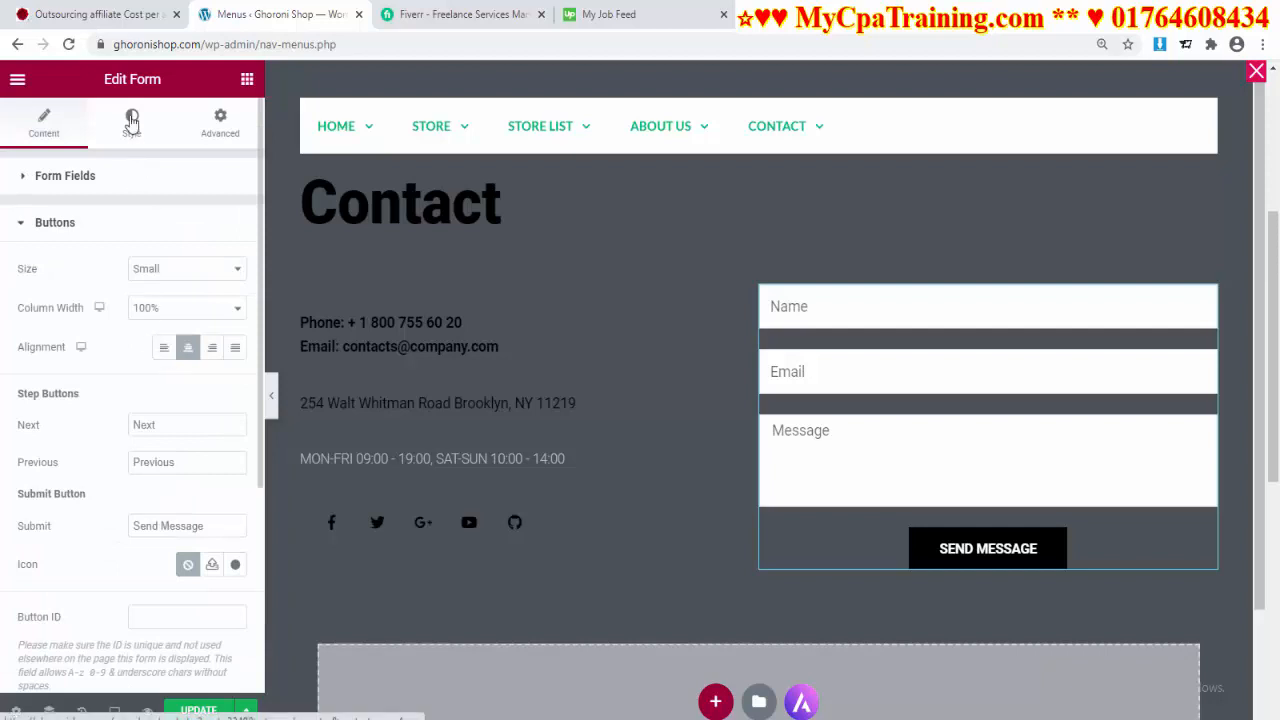
Set the Send Message button's background to red #D30D0D, update the mega menu, and recheck the Contact dropdown on the live site.
{"action": "left_click", "coordinate": [131, 121]}
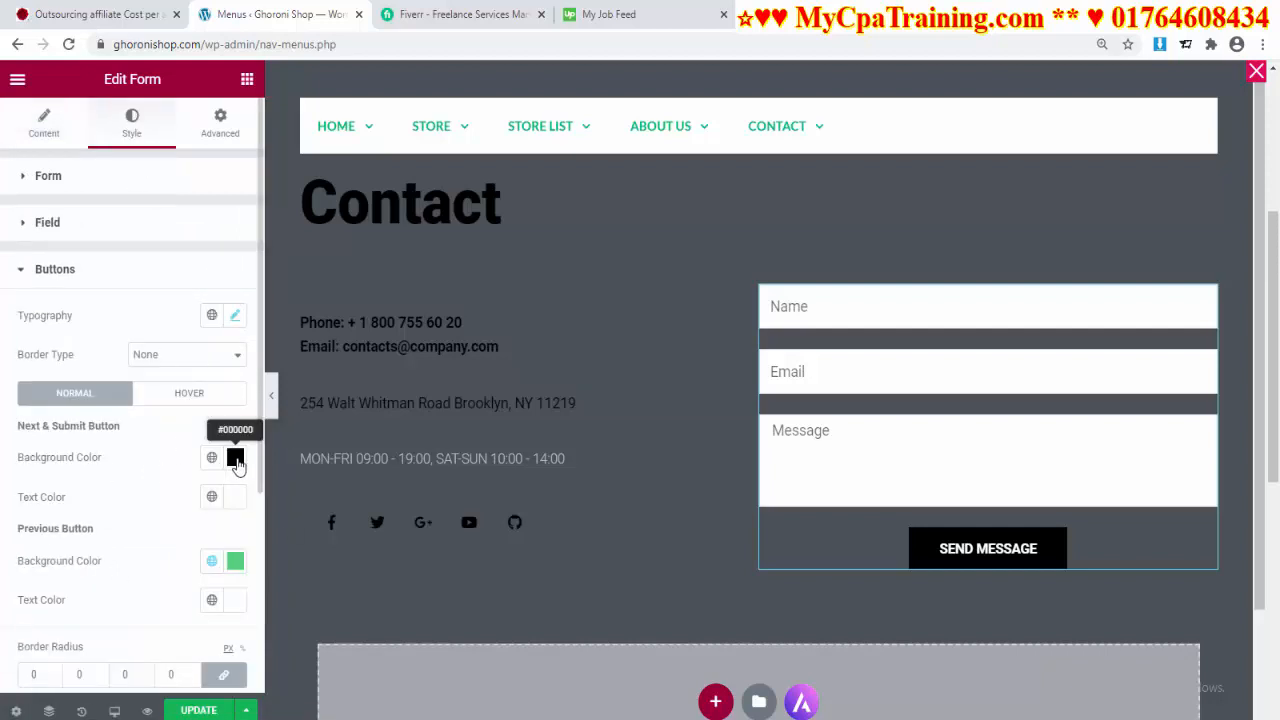
{"action": "left_click", "coordinate": [235, 457]}
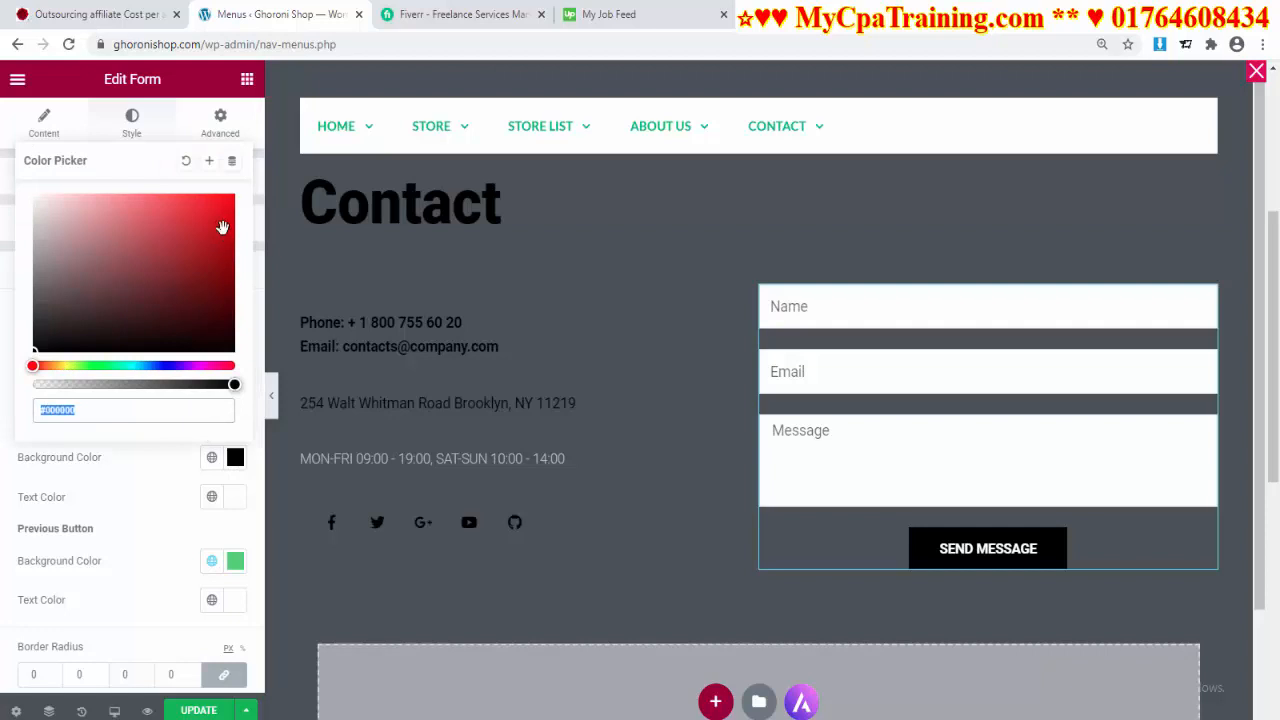
{"action": "left_click", "coordinate": [222, 221]}
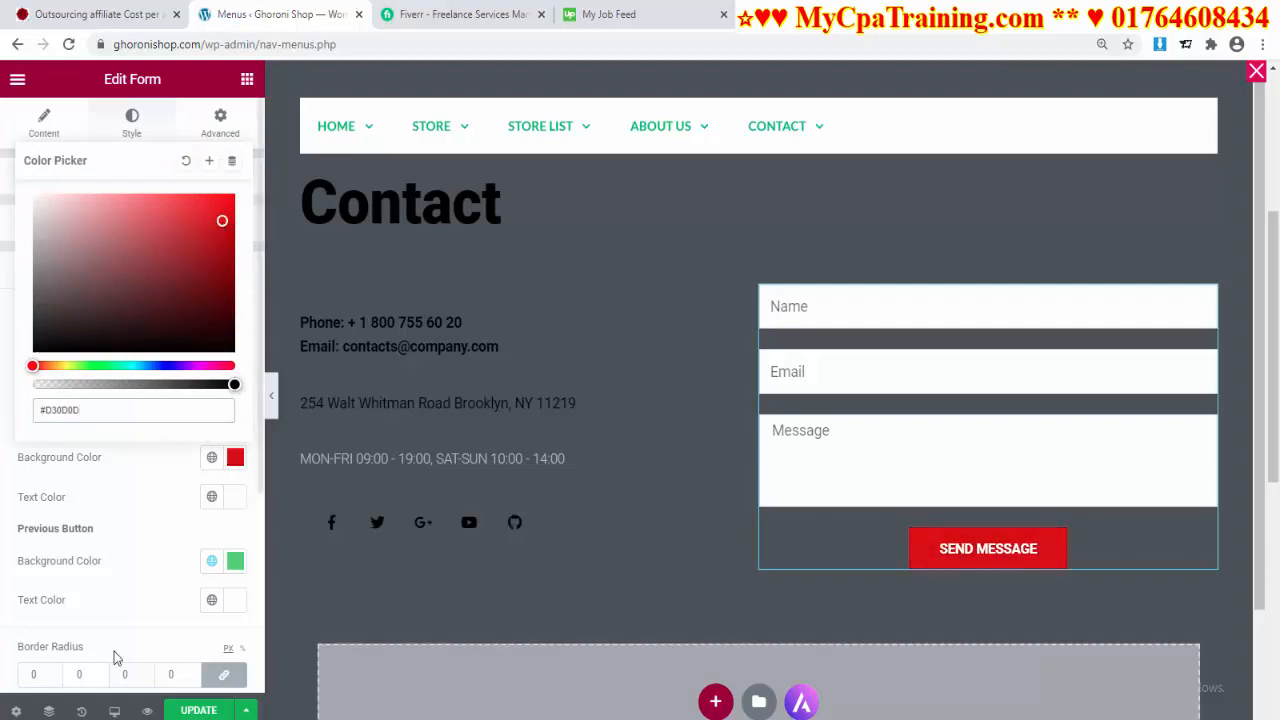
{"action": "left_click", "coordinate": [198, 710]}
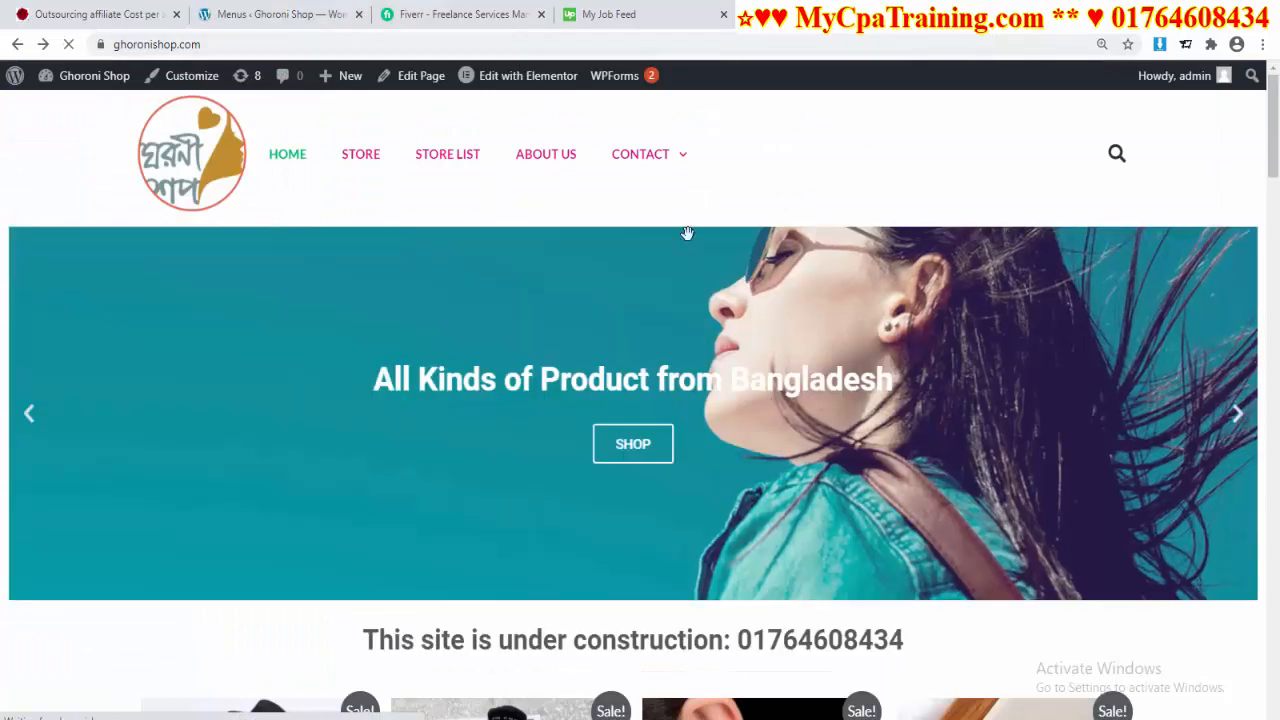
{"action": "mouse_move", "coordinate": [650, 157]}
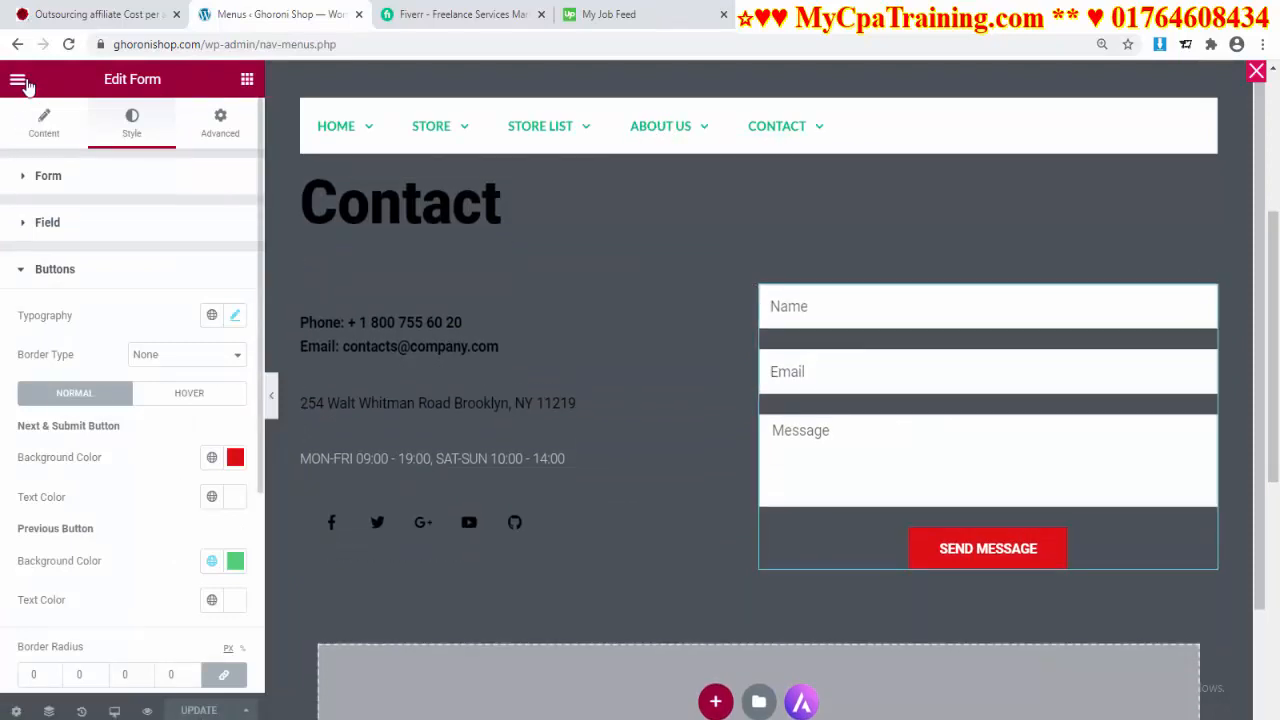
Exit the Contact mega menu editor to the dashboard and return to the Maga Menu 777 item list.
{"action": "left_click", "coordinate": [17, 79]}
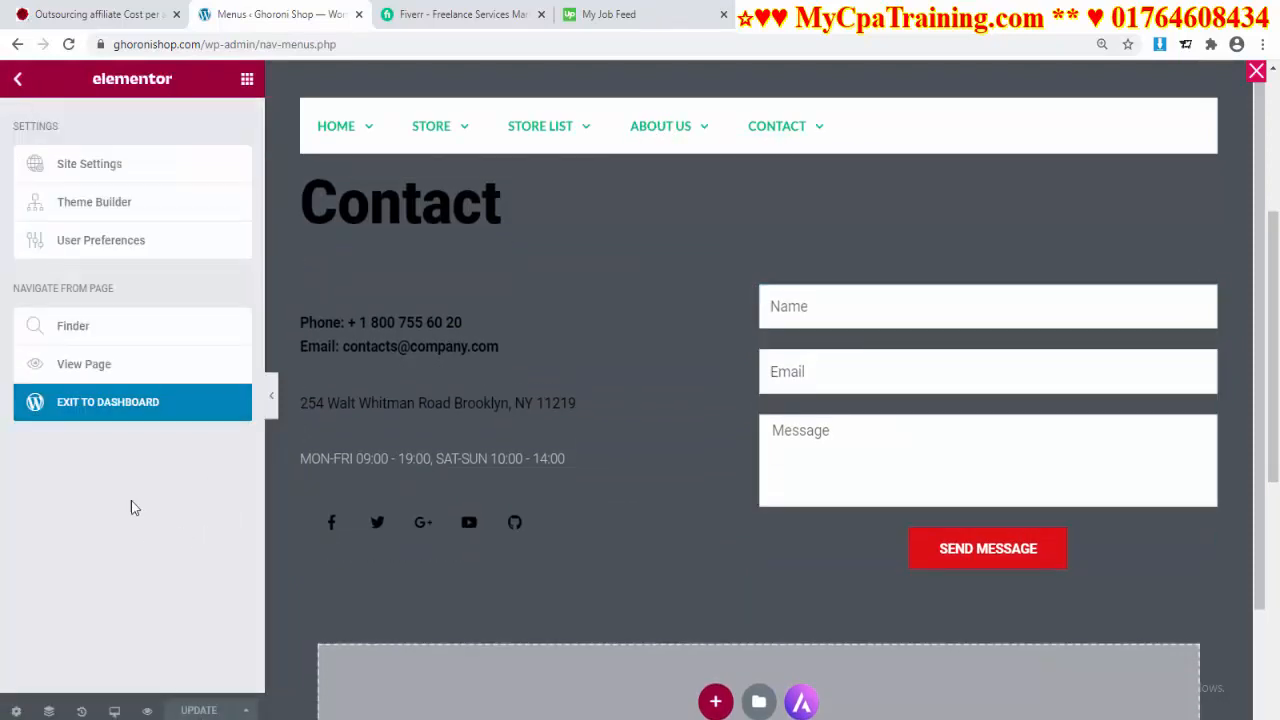
{"action": "left_click", "coordinate": [118, 410]}
{"action": "scroll", "coordinate": [624, 529], "scroll_direction": "down", "scroll_amount": 5}
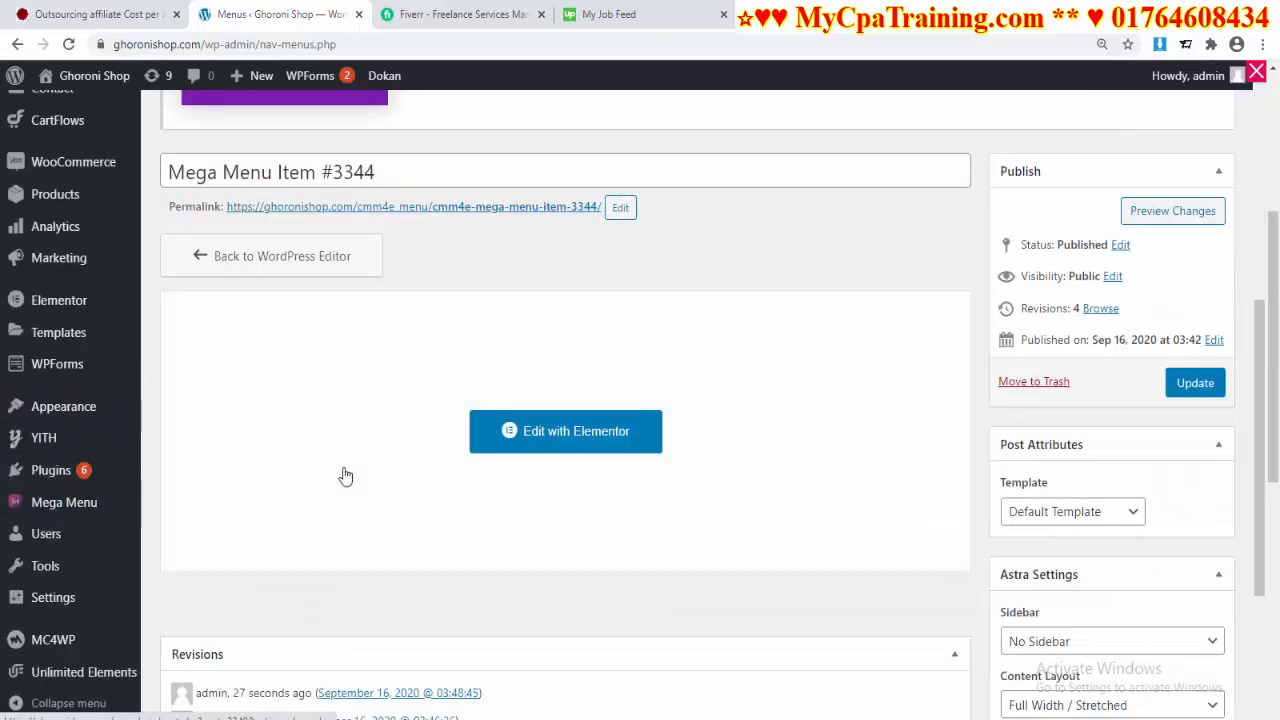
{"action": "mouse_move", "coordinate": [104, 581]}
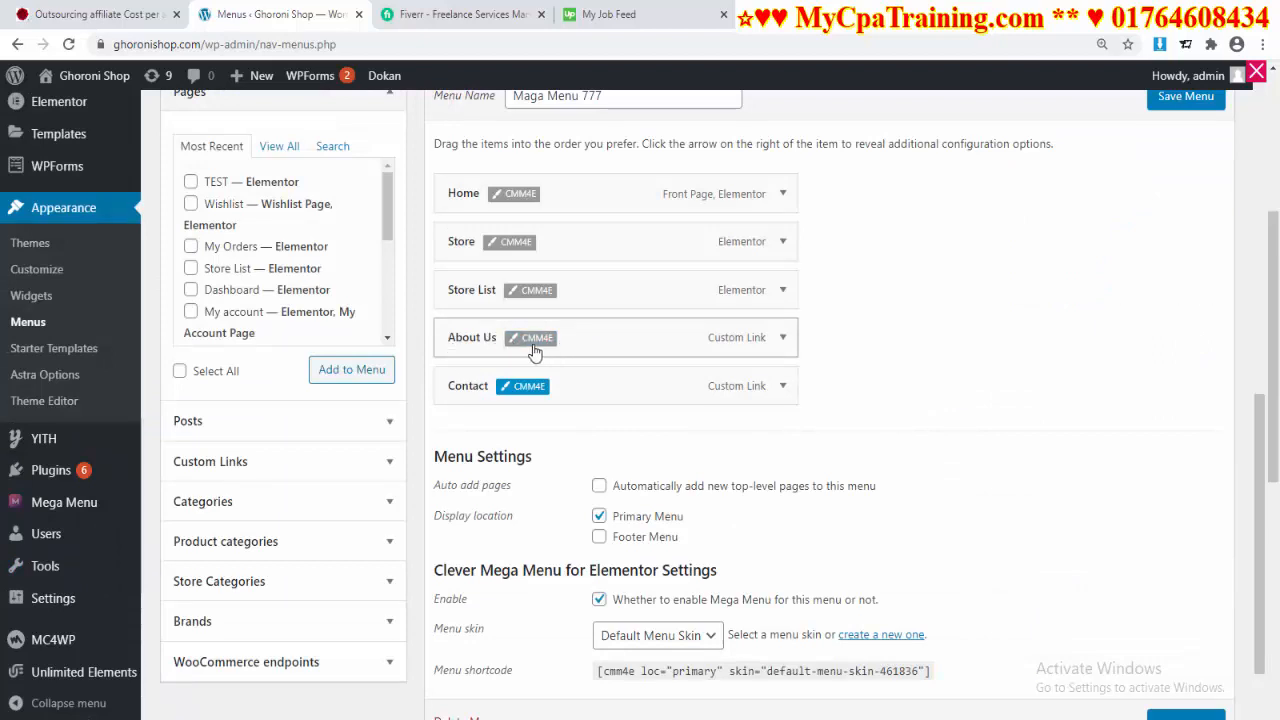
Open the About Us item in the CMM4E editor and enable its Mega Menu option.
{"action": "left_click", "coordinate": [537, 339]}
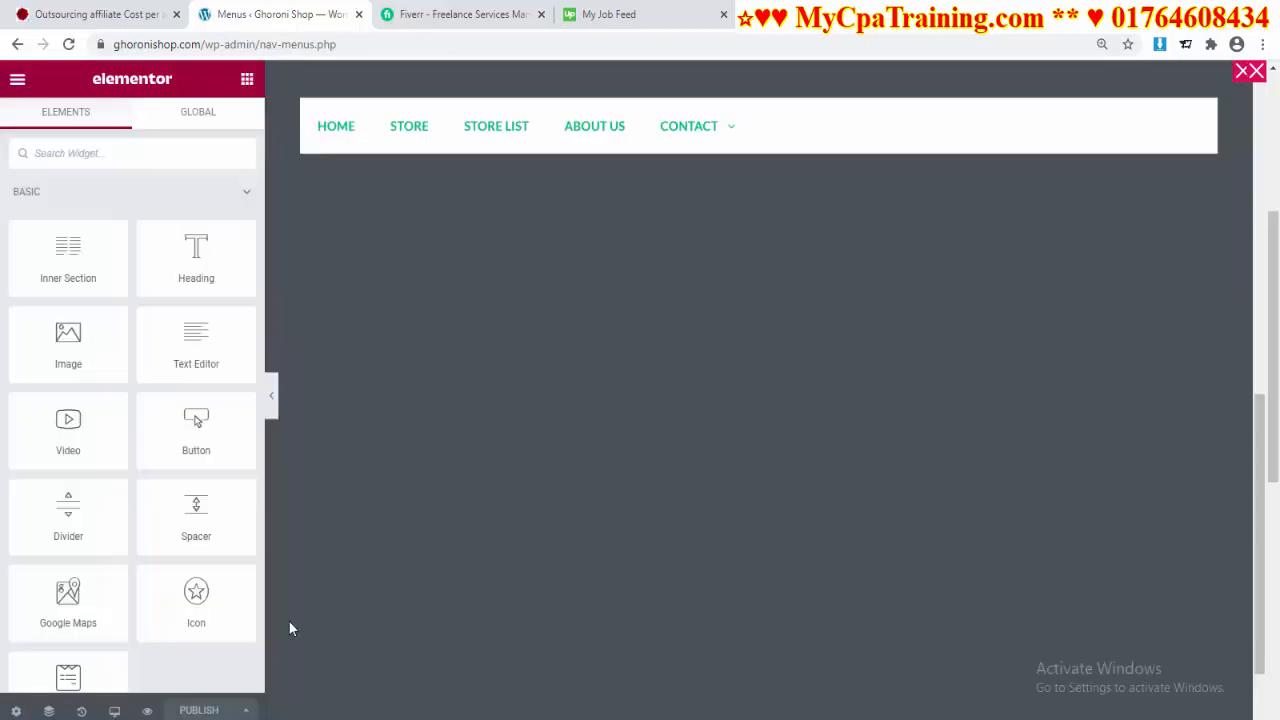
{"action": "left_click", "coordinate": [16, 711]}
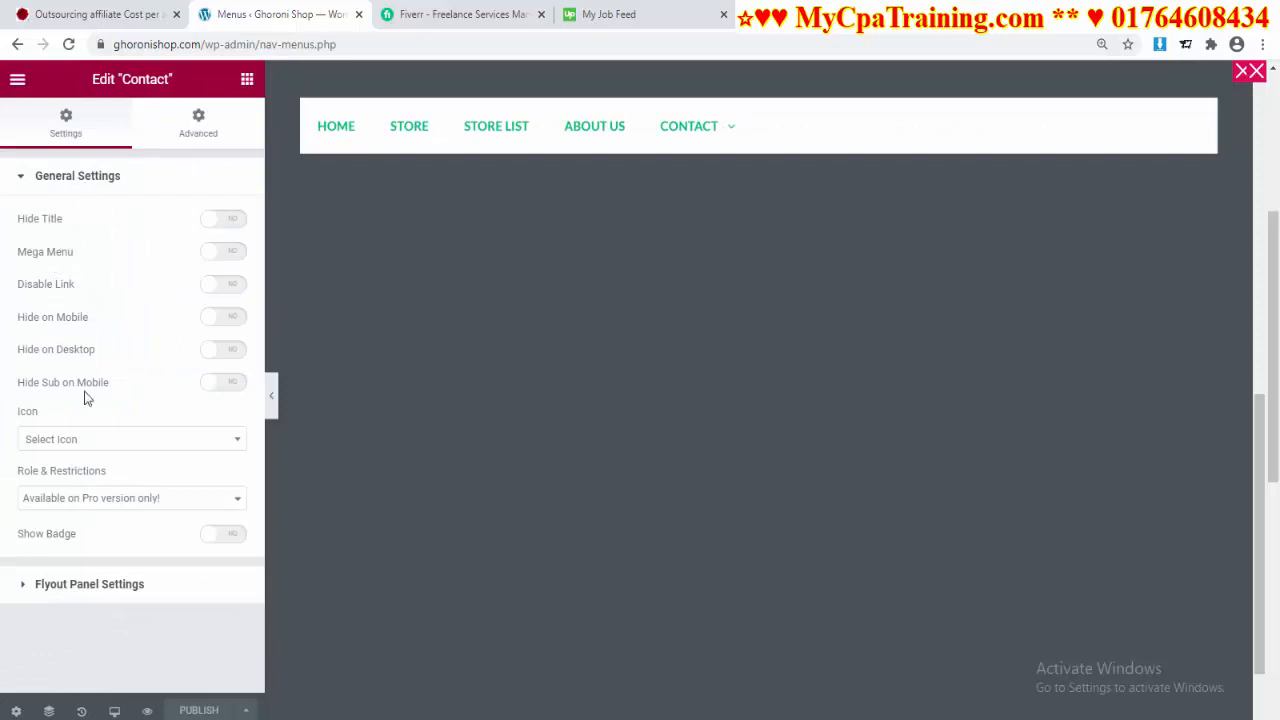
{"action": "left_click", "coordinate": [226, 255]}
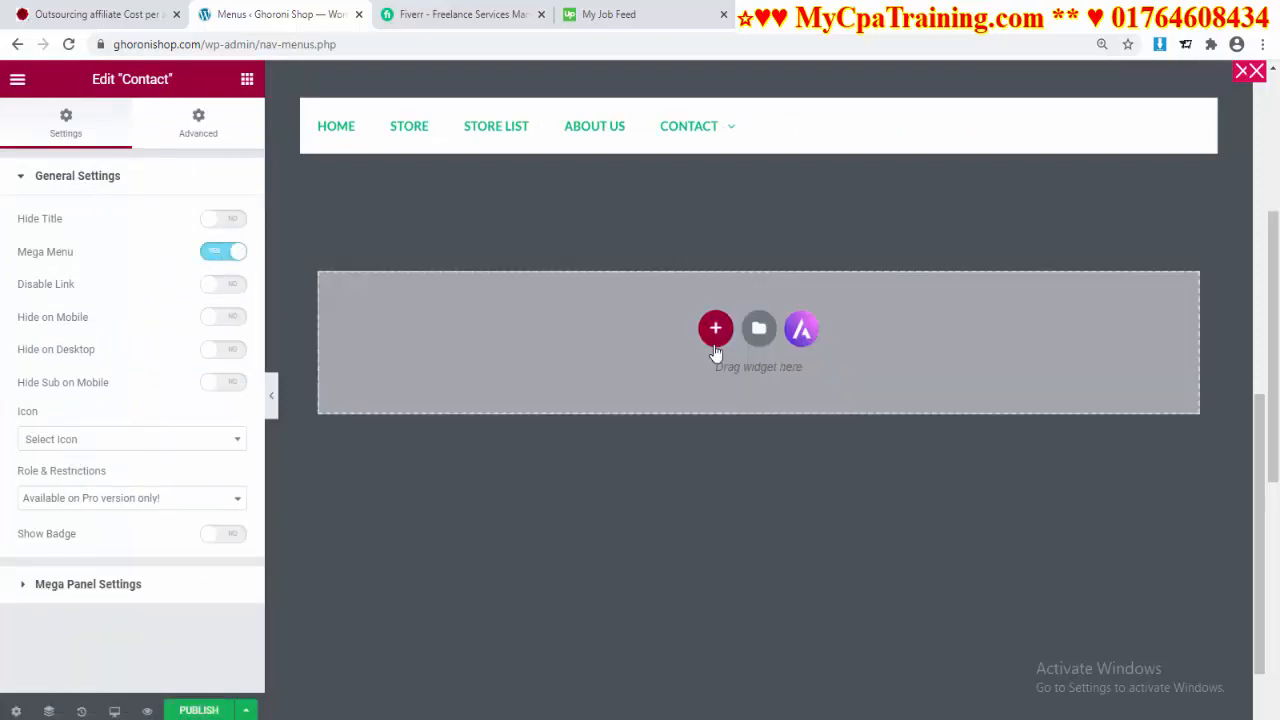
Open the template library for the About Us mega panel and filter the blocks to the About category.
{"action": "left_click", "coordinate": [759, 329]}
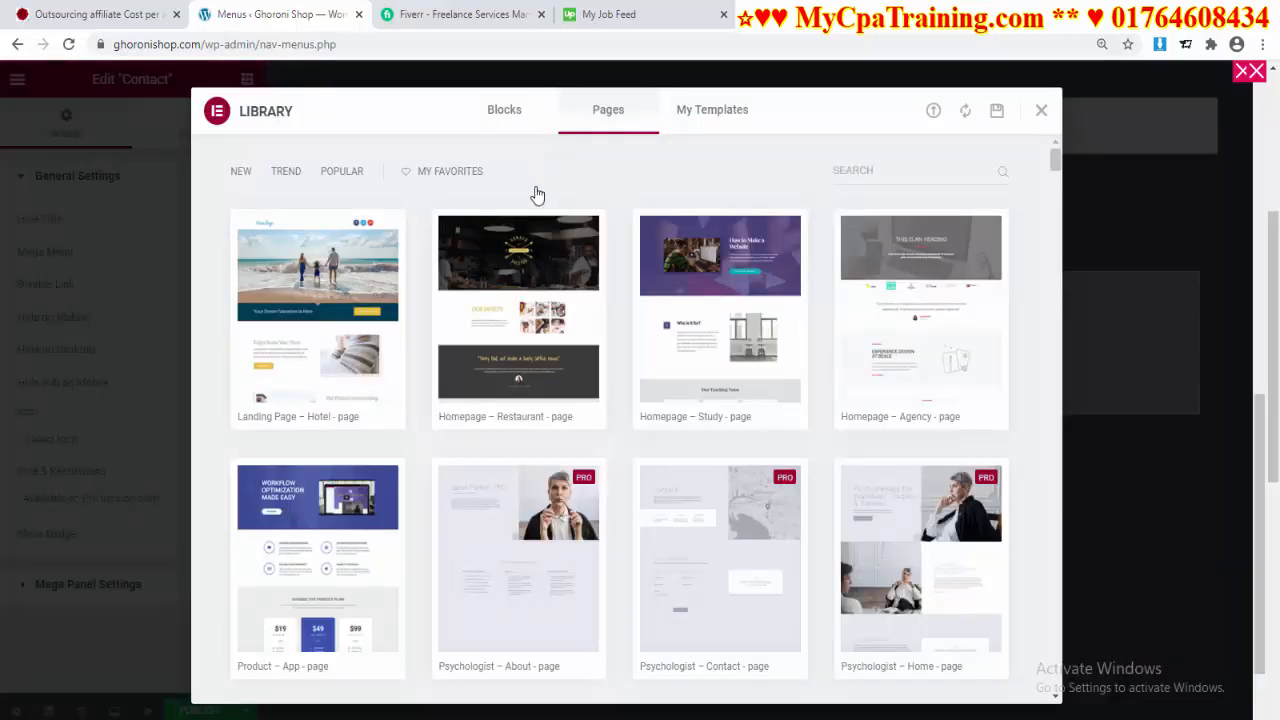
{"action": "left_click", "coordinate": [504, 109]}
{"action": "left_click", "coordinate": [289, 172]}
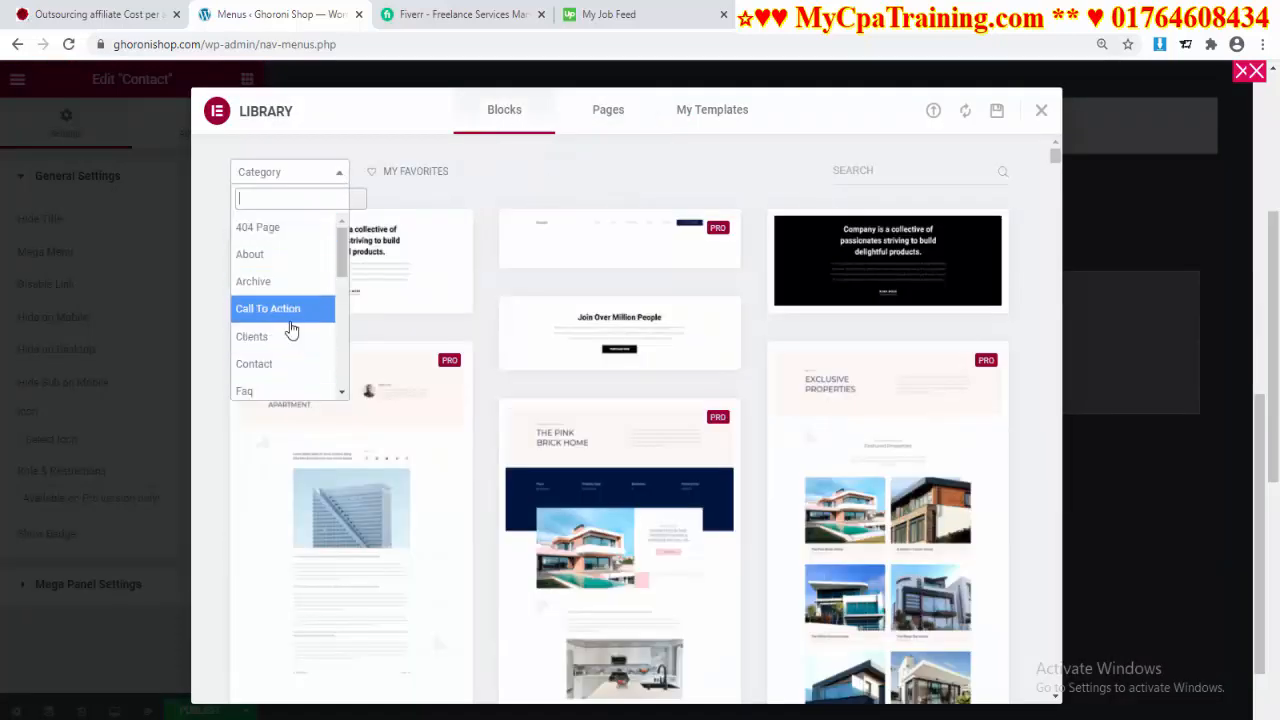
{"action": "left_click", "coordinate": [288, 256]}
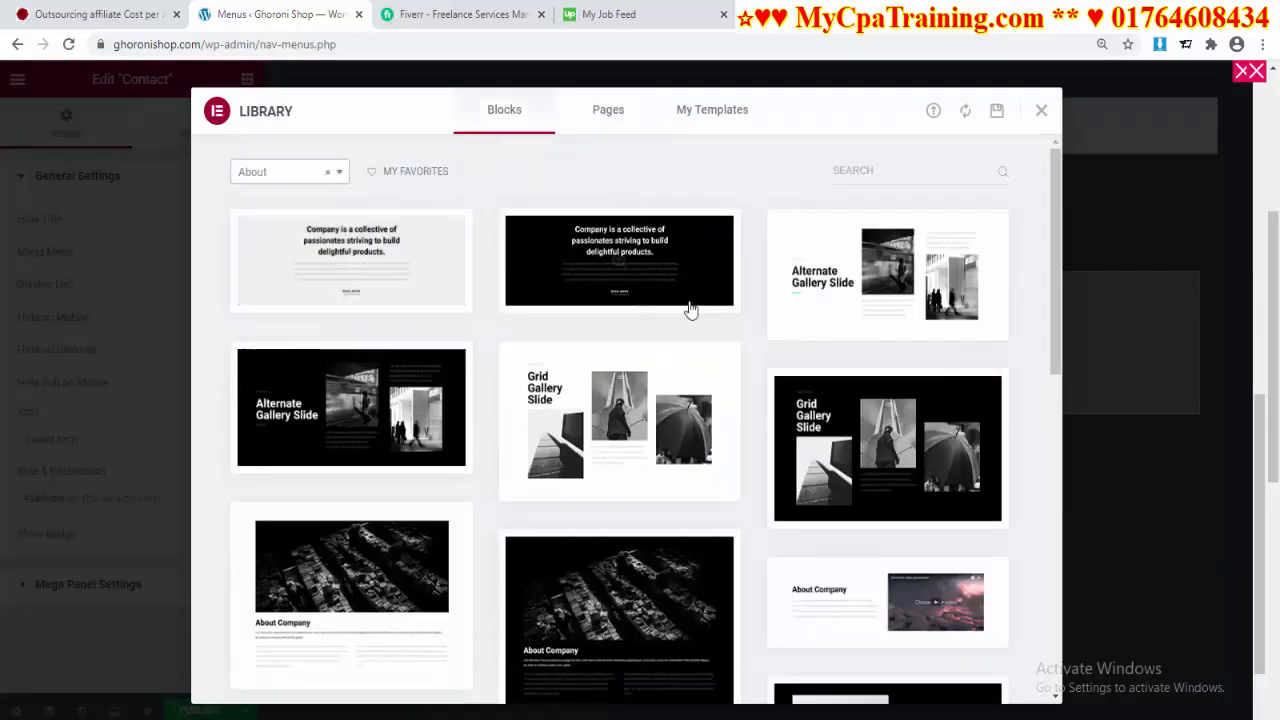
Insert the white Grid Gallery Slide block into the About Us mega panel.
{"action": "scroll", "coordinate": [700, 425], "scroll_direction": "down", "scroll_amount": 5}
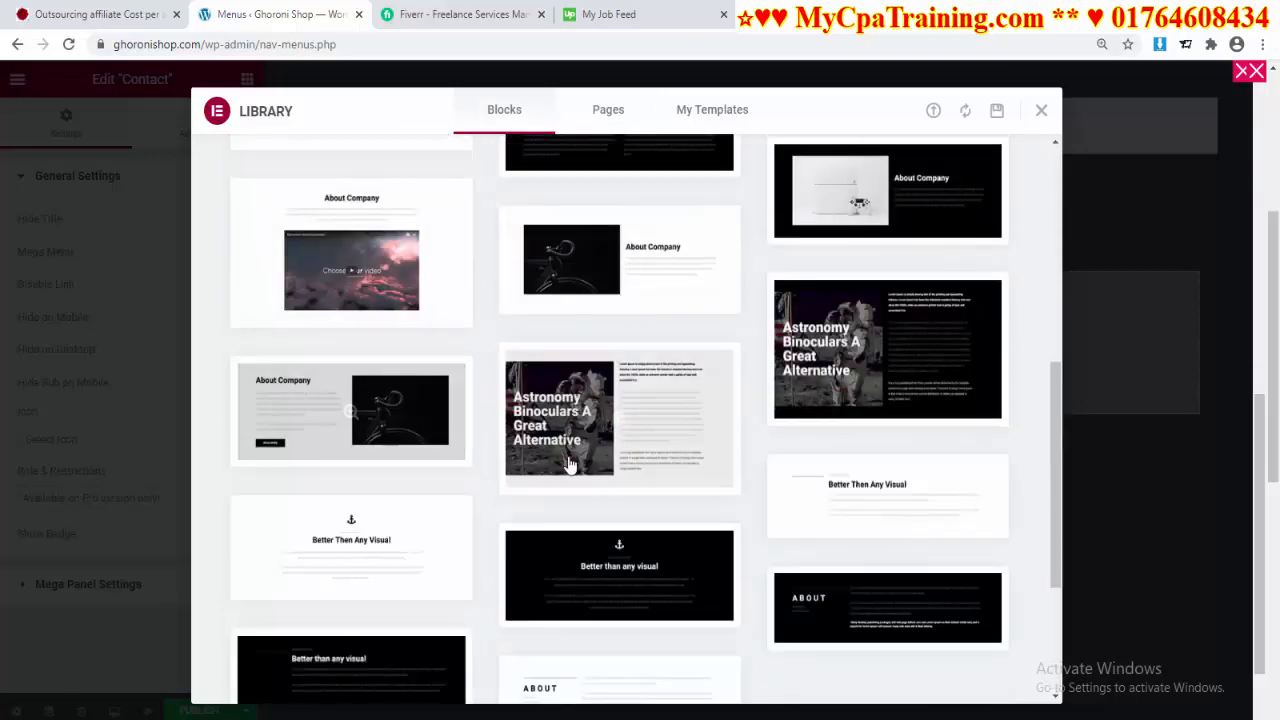
{"action": "mouse_move", "coordinate": [725, 432]}
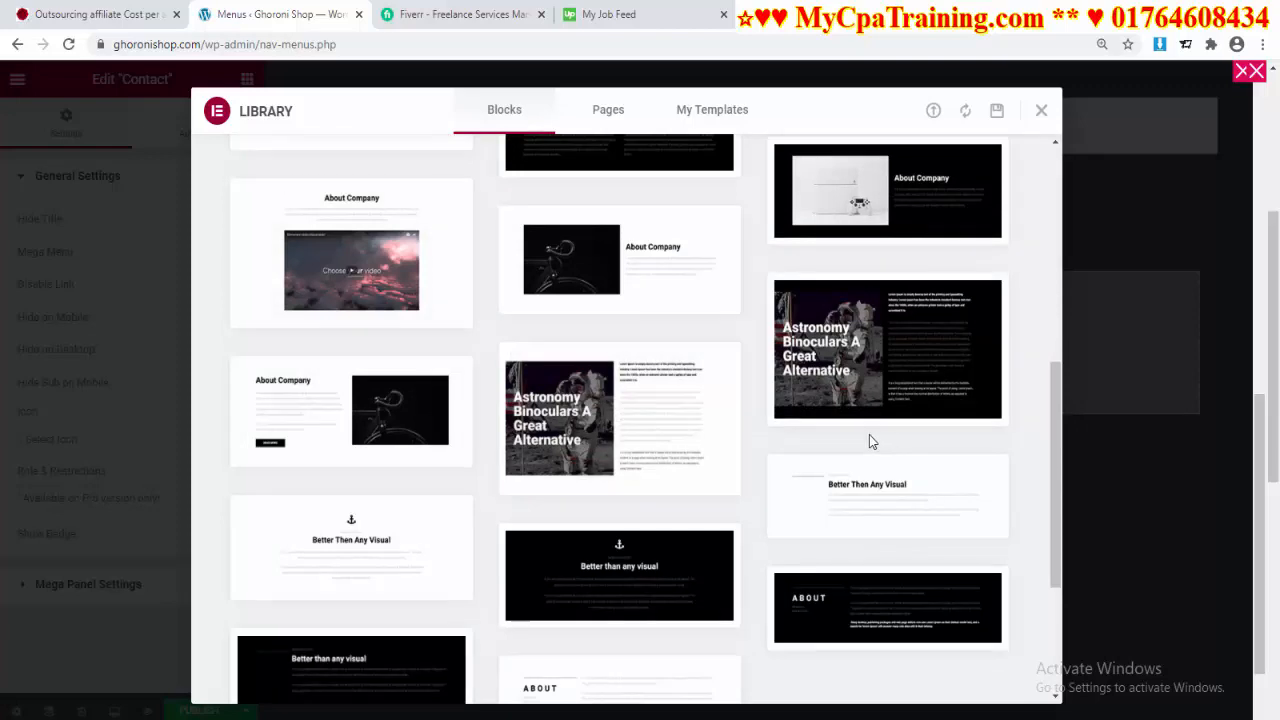
{"action": "scroll", "coordinate": [640, 350], "scroll_direction": "up", "scroll_amount": 5}
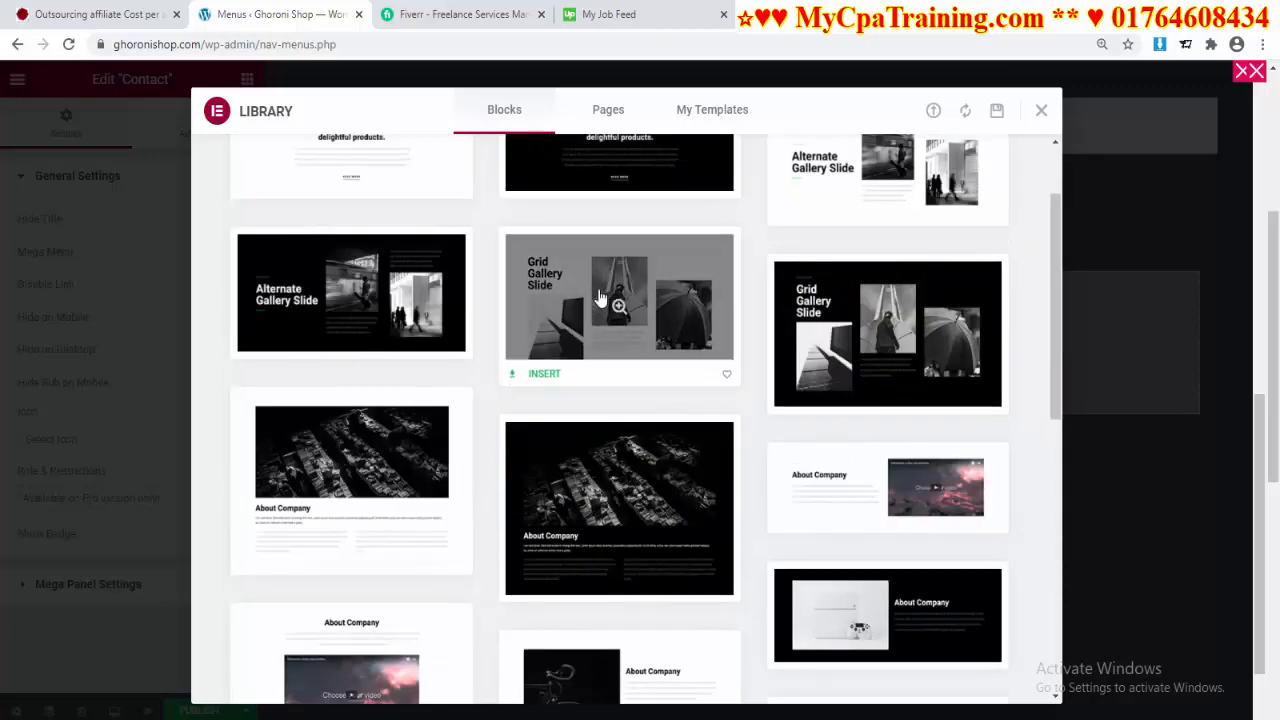
{"action": "left_click", "coordinate": [545, 373]}
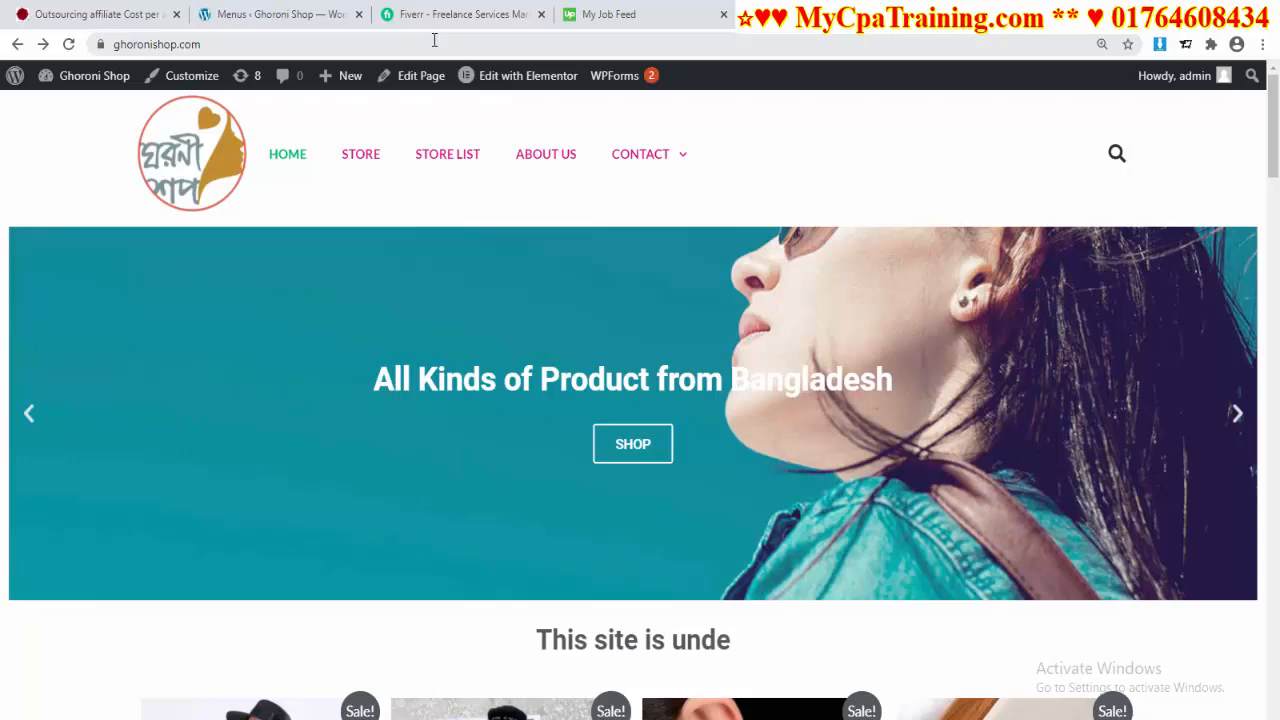
Reload the Ghoroni Shop home page to check the About Us menu item, and return to the mega panel editor.
{"action": "left_click", "coordinate": [440, 43]}
{"action": "key", "text": "Return"}
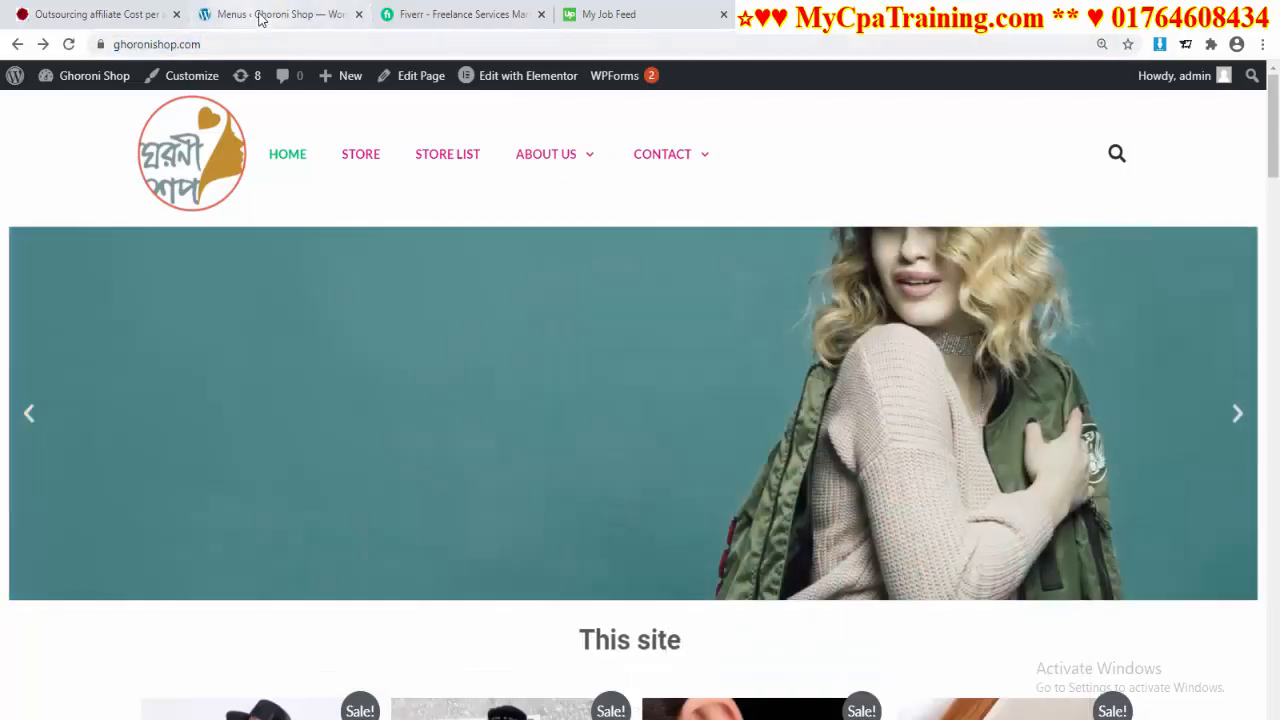
{"action": "left_click", "coordinate": [257, 14]}
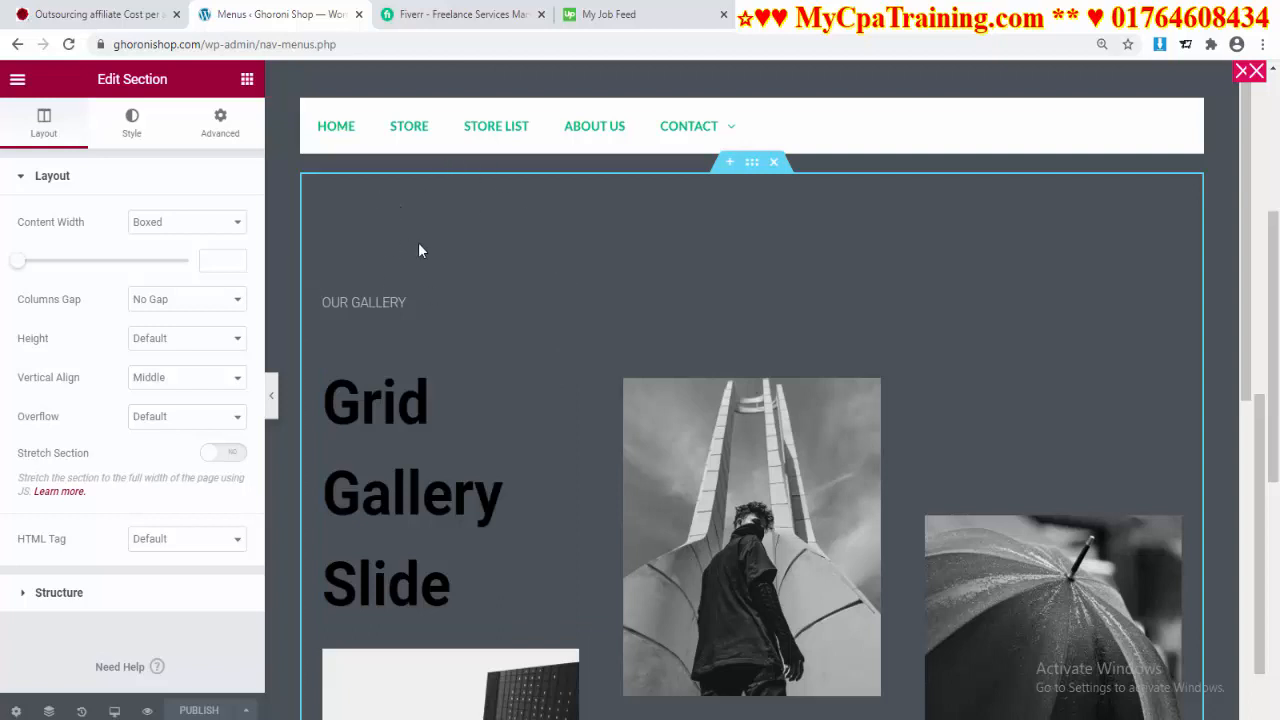
Set the top padding of the Grid Gallery Slide section to -36 px and publish the About Us mega panel.
{"action": "left_click", "coordinate": [212, 132]}
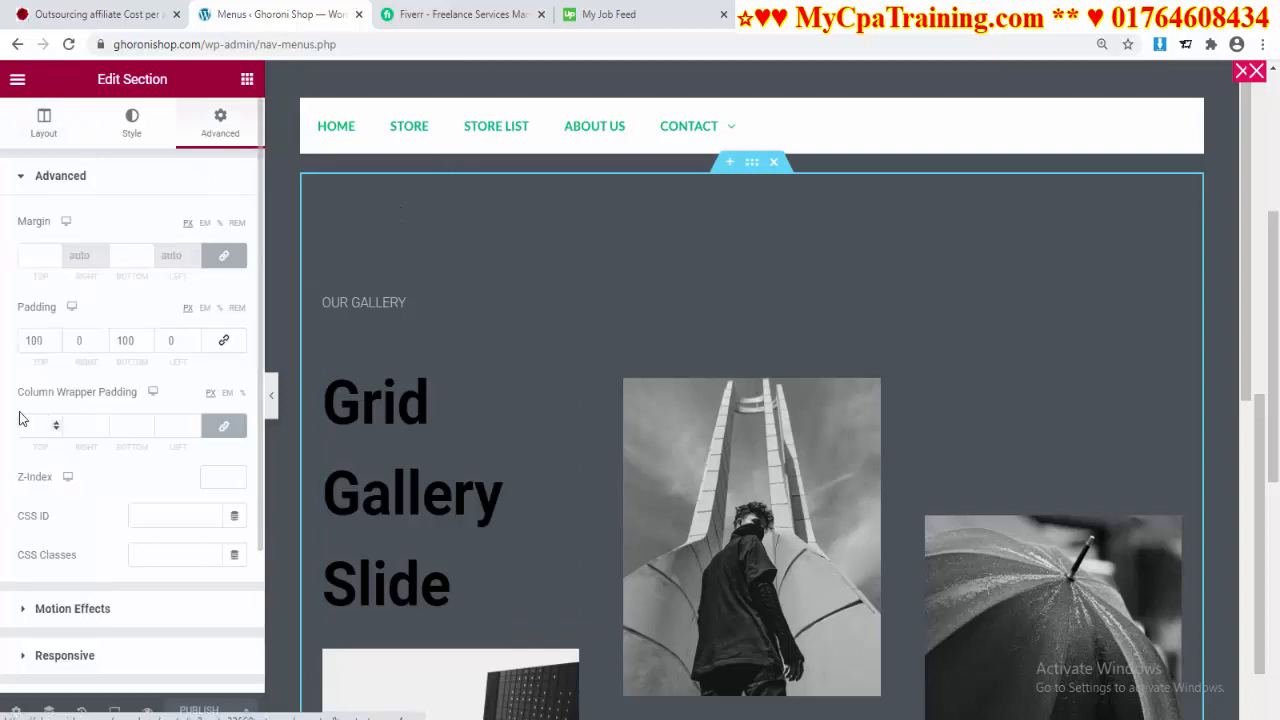
{"action": "left_click", "coordinate": [55, 345]}
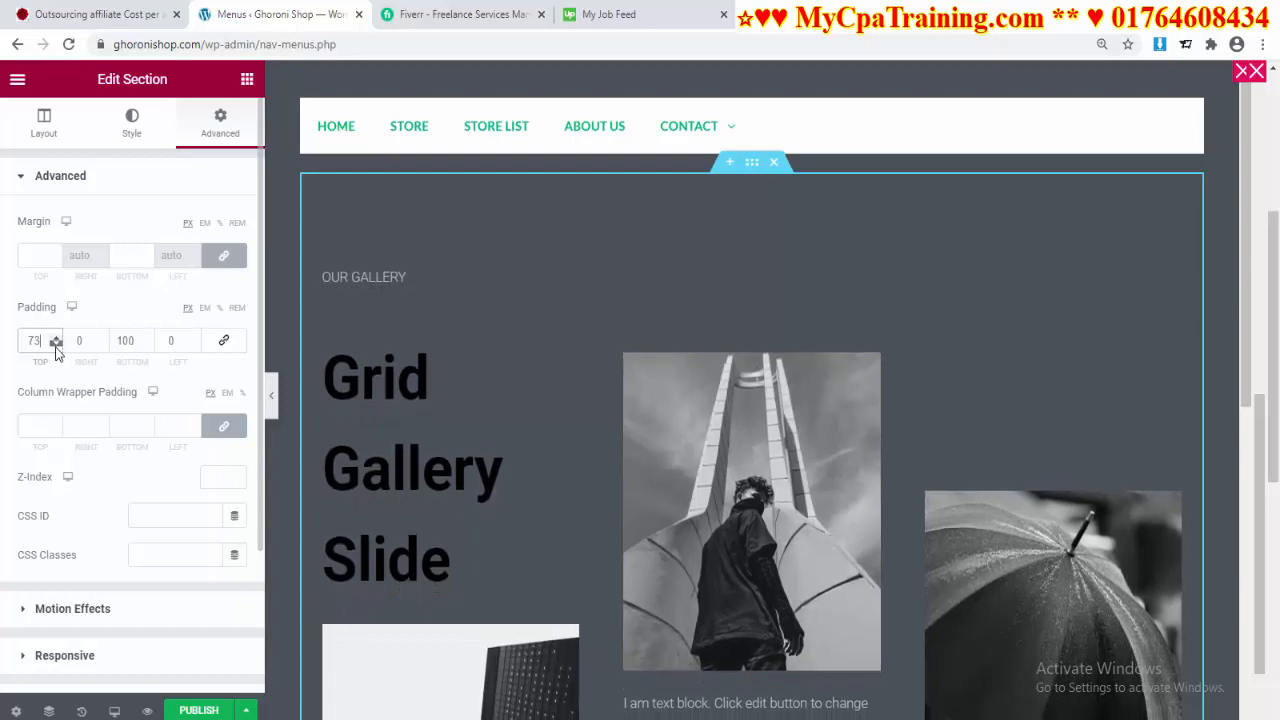
{"action": "left_click_drag", "start_coordinate": [56, 350], "coordinate": [57, 351]}
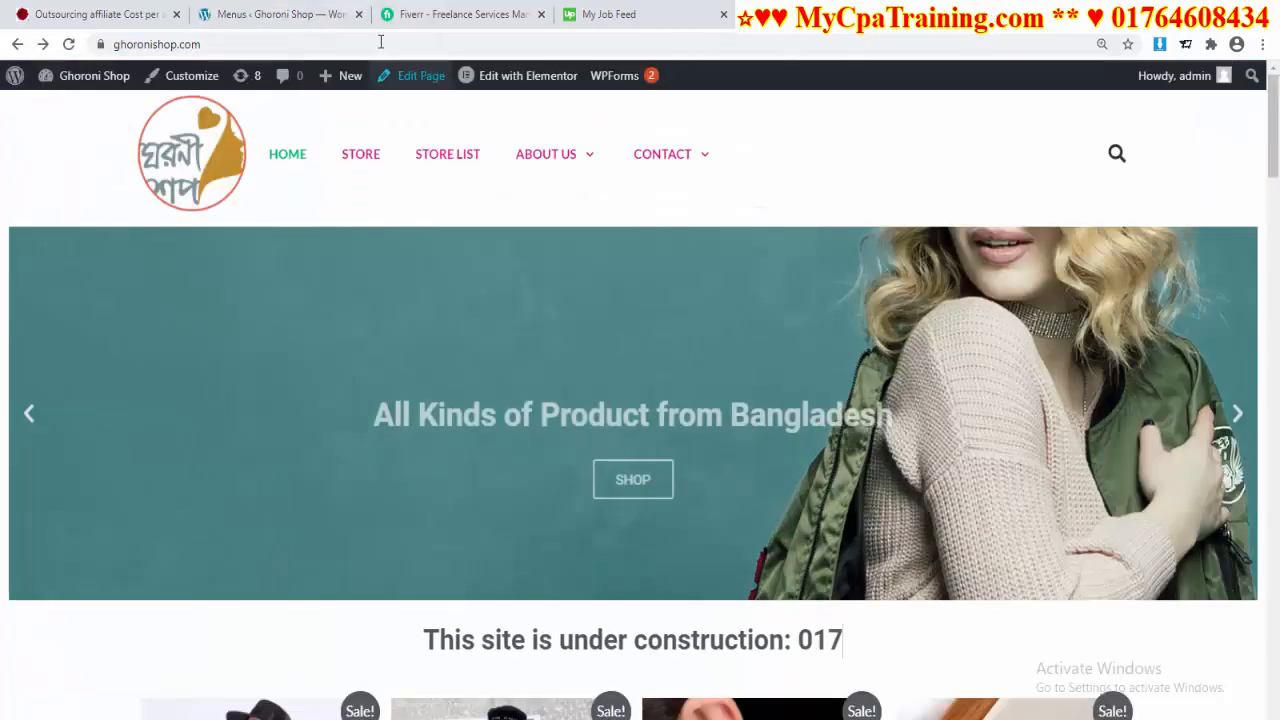
Reload the Ghoroni Shop home page and examine the gallery layout in the About Us mega panel.
{"action": "left_click", "coordinate": [415, 48]}
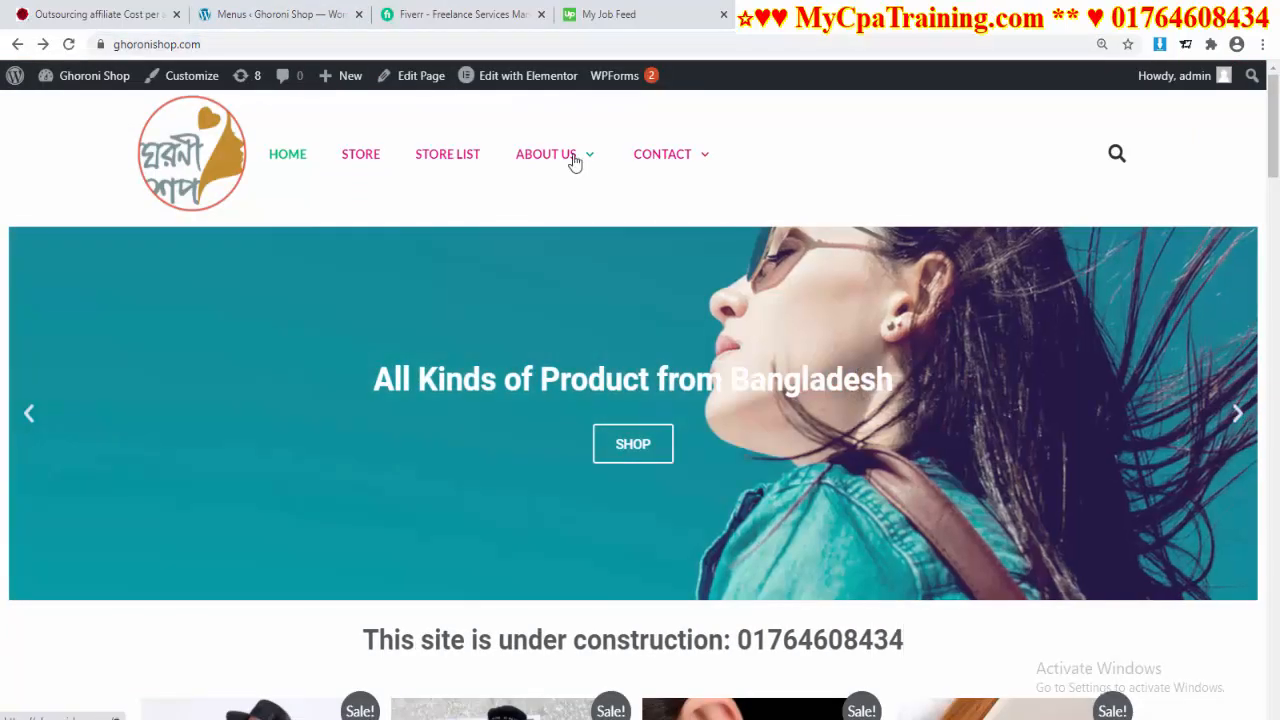
{"action": "mouse_move", "coordinate": [574, 159]}
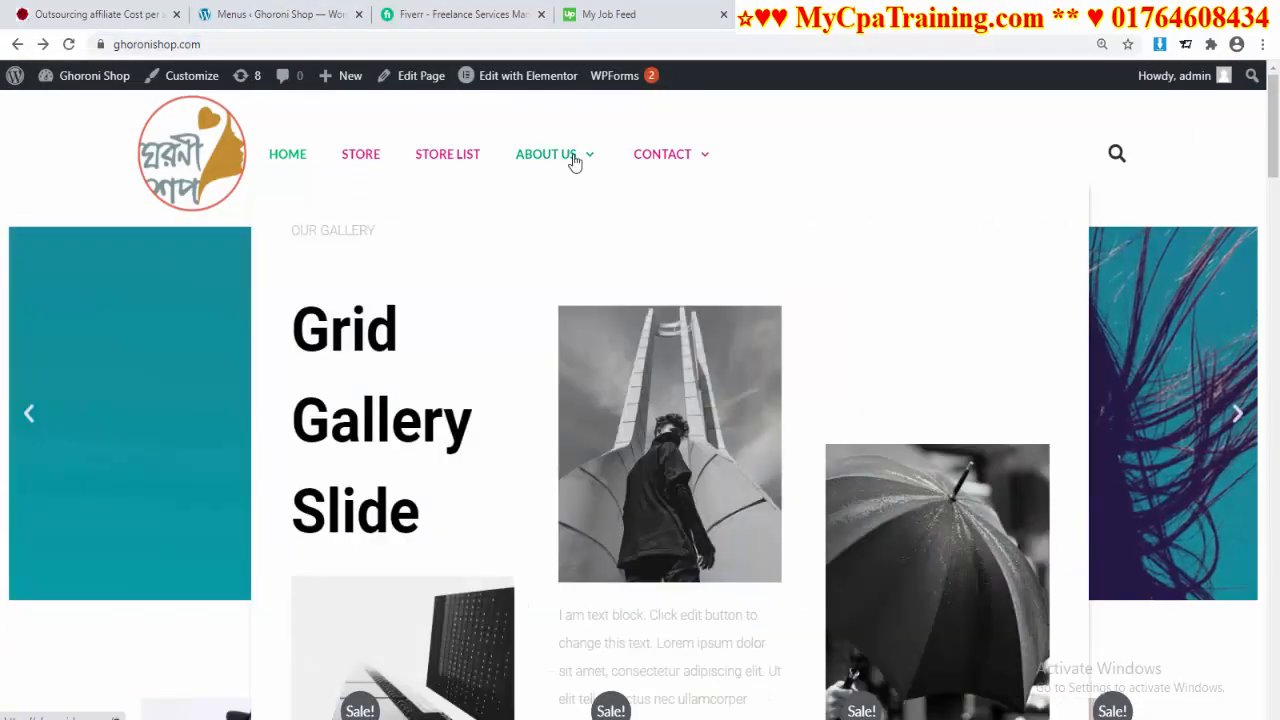
{"action": "scroll", "coordinate": [735, 476], "scroll_direction": "down", "scroll_amount": 1}
{"action": "scroll", "coordinate": [869, 471], "scroll_direction": "down", "scroll_amount": 3}
{"action": "scroll", "coordinate": [869, 463], "scroll_direction": "up", "scroll_amount": 3}
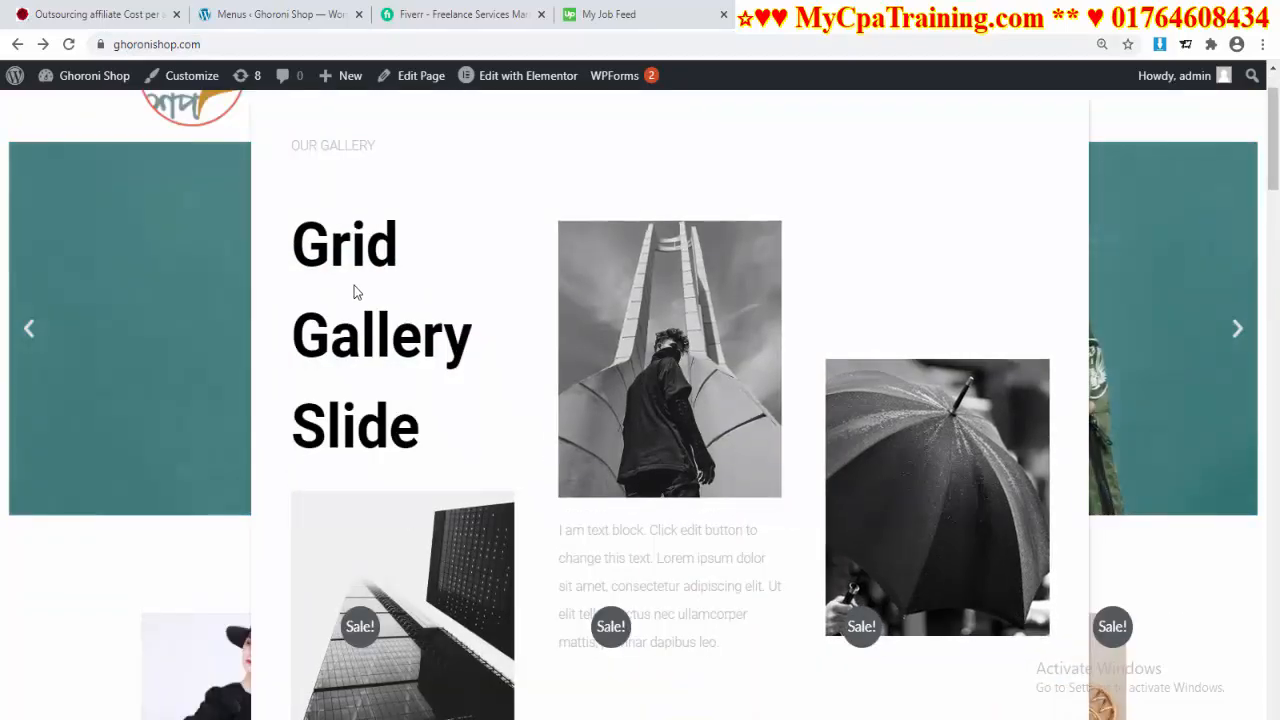
{"action": "left_click_drag", "start_coordinate": [440, 184], "coordinate": [950, 630]}
{"action": "left_click", "coordinate": [645, 342]}
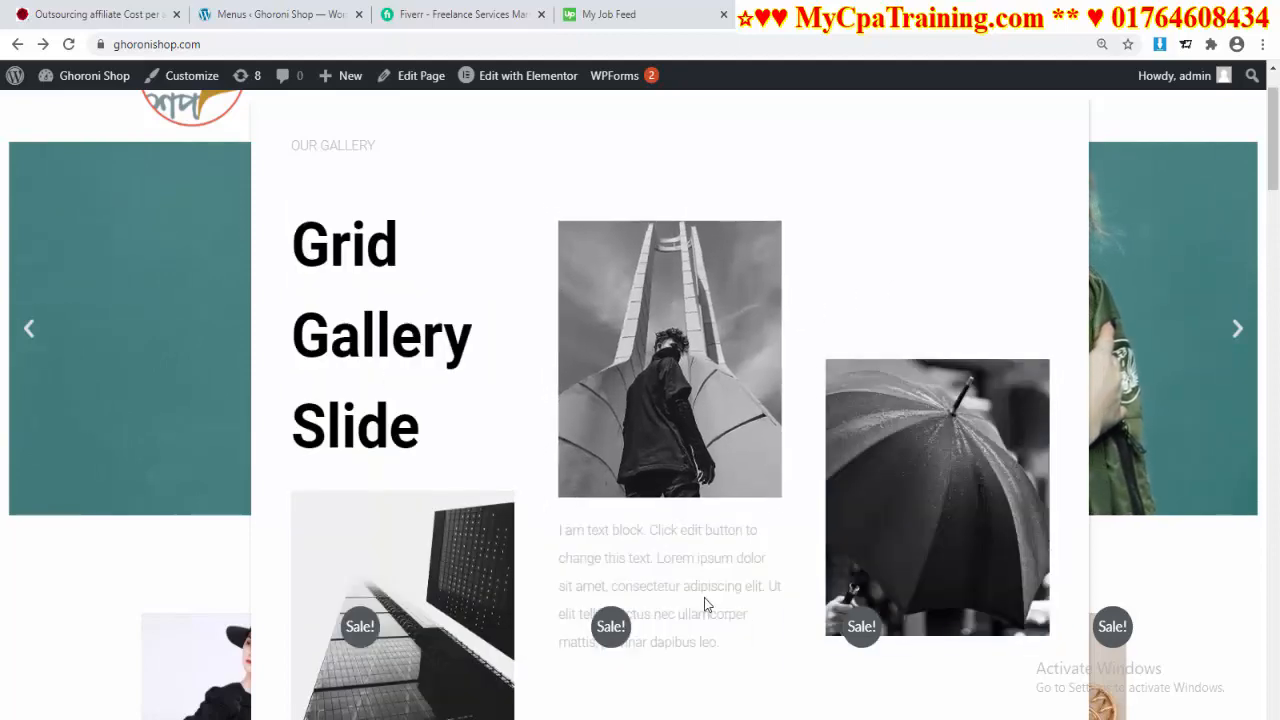
{"action": "scroll", "coordinate": [392, 298], "scroll_direction": "down", "scroll_amount": 3}
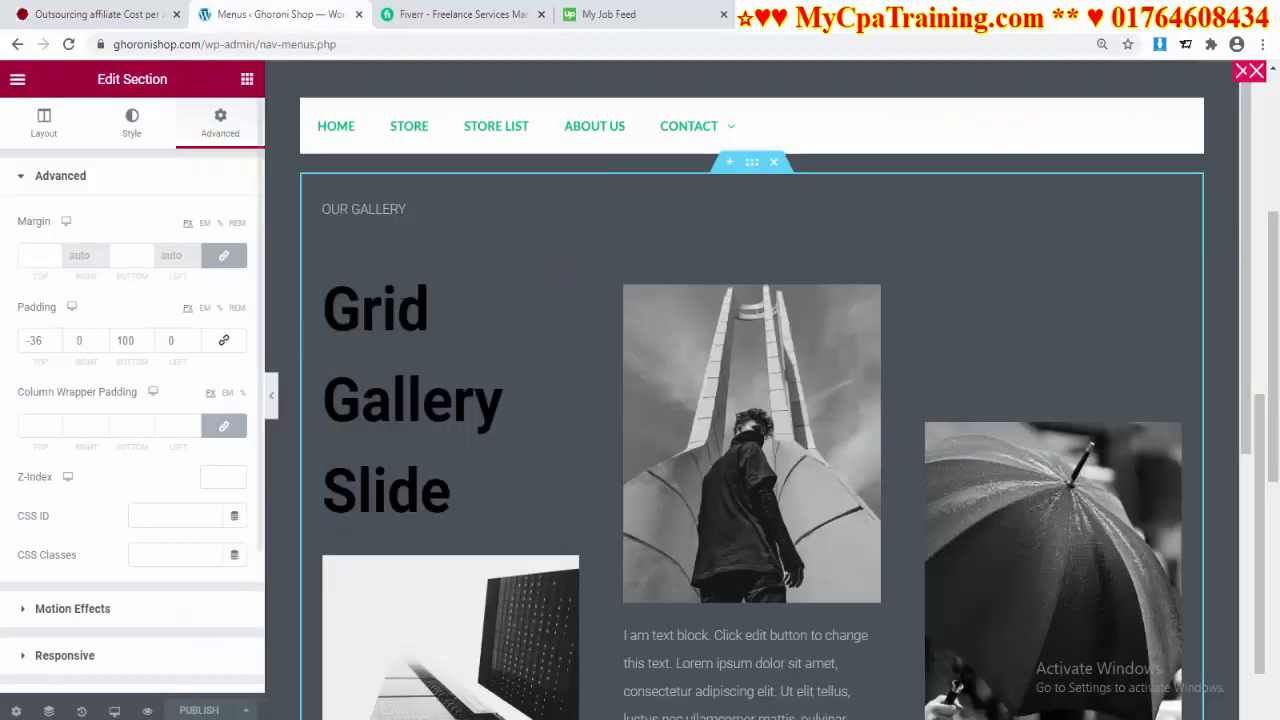
Show the Elementor widget list in the About Us panel editor and look through the available elements.
{"action": "left_click", "coordinate": [247, 82]}
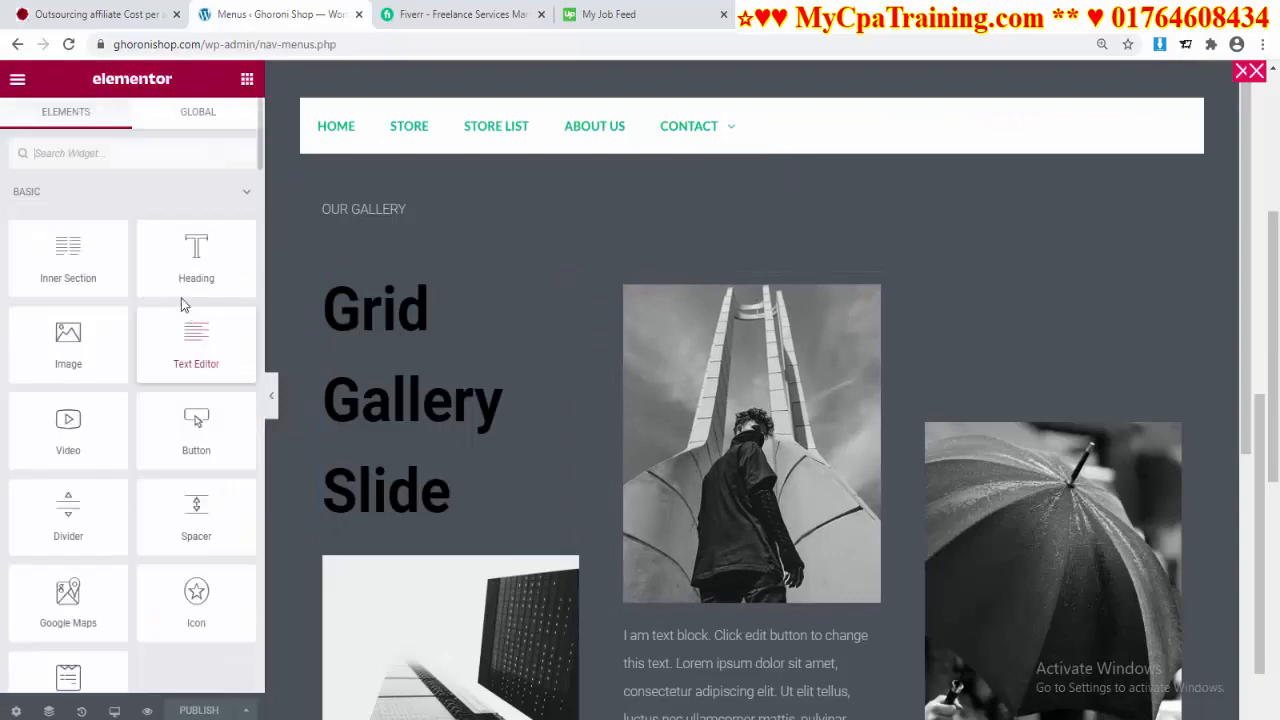
{"action": "scroll", "coordinate": [129, 452], "scroll_direction": "down", "scroll_amount": 10}
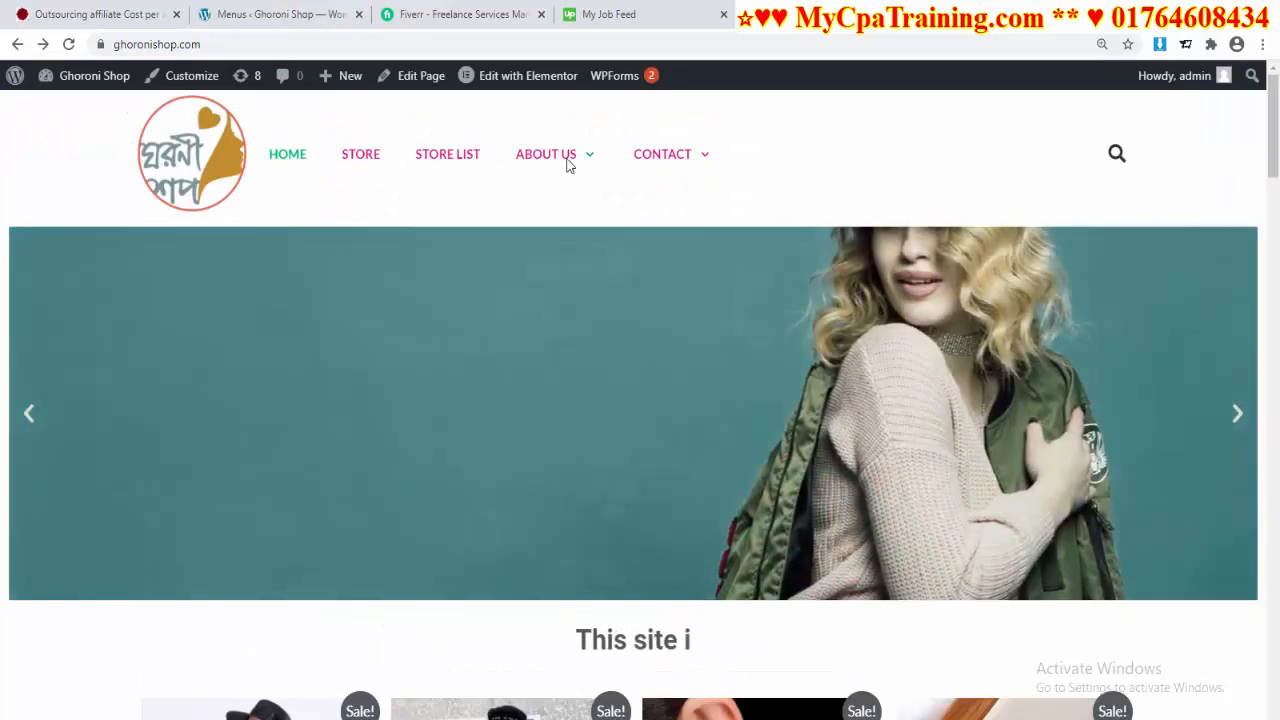
Preview the About Us and Contact mega panels on the live shop page and switch to the mycpatraining.com site.
{"action": "mouse_move", "coordinate": [568, 165]}
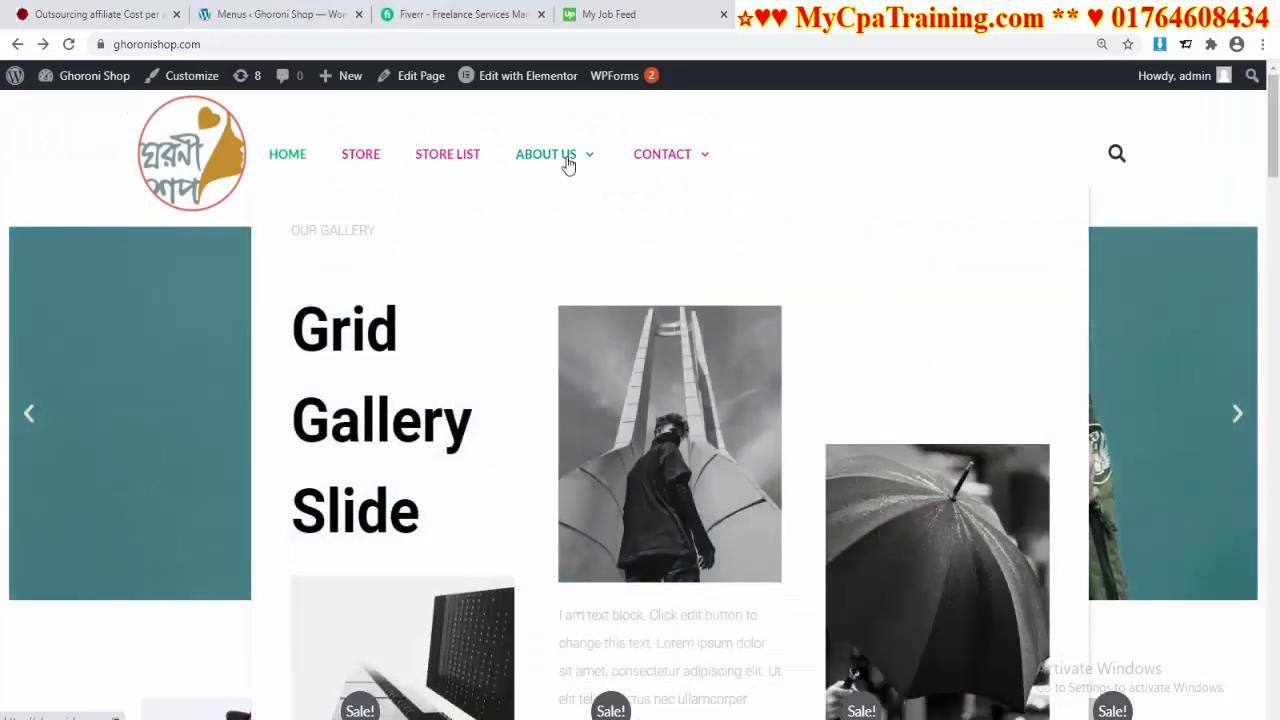
{"action": "mouse_move", "coordinate": [688, 158]}
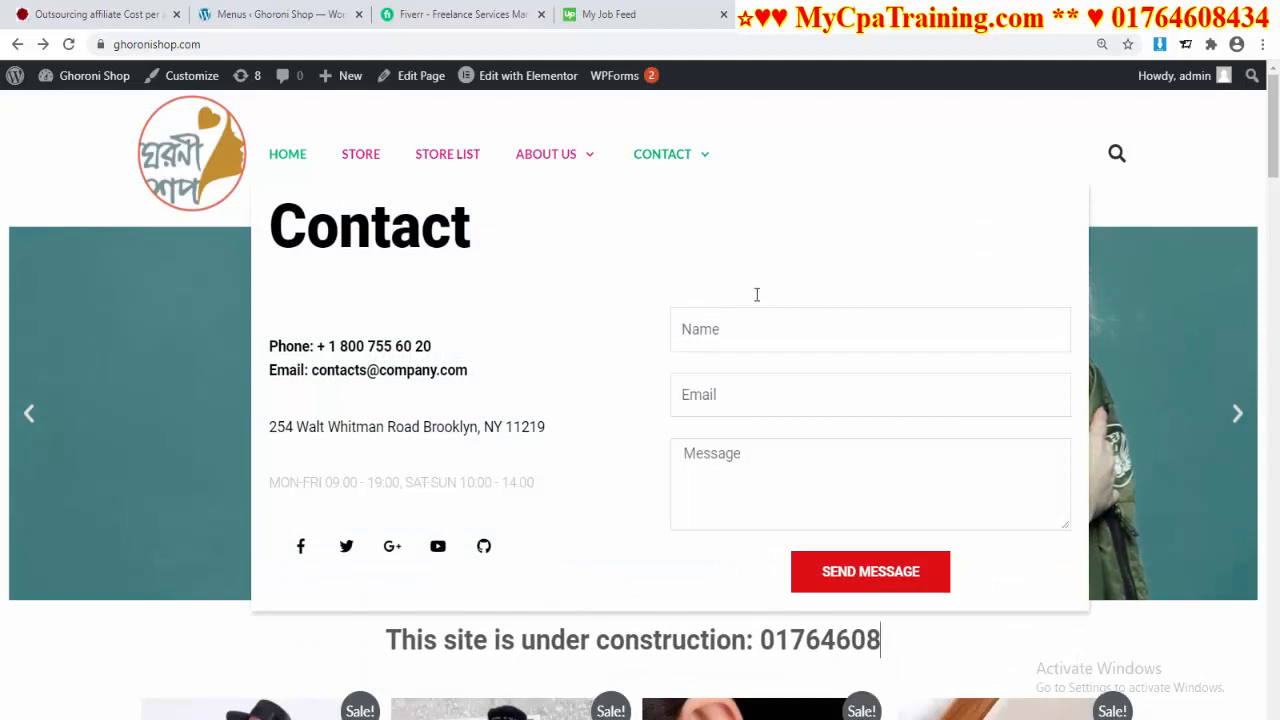
{"action": "key", "text": "ctrl+1"}
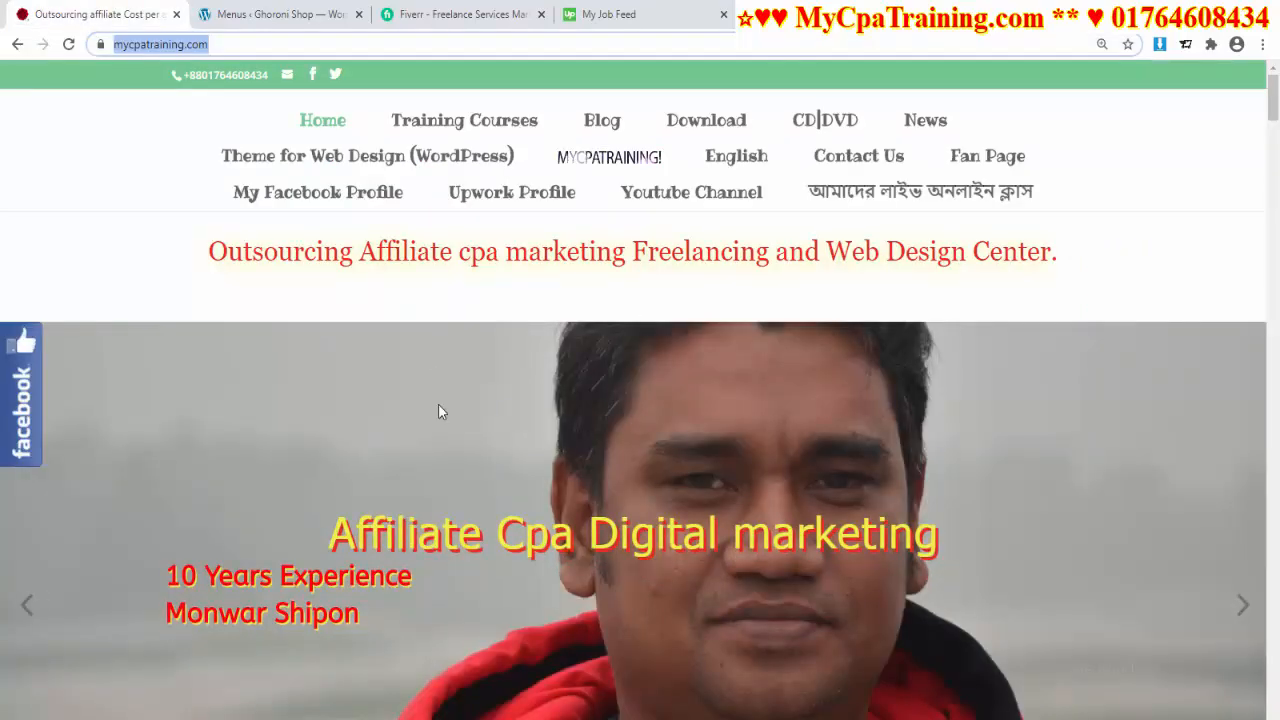